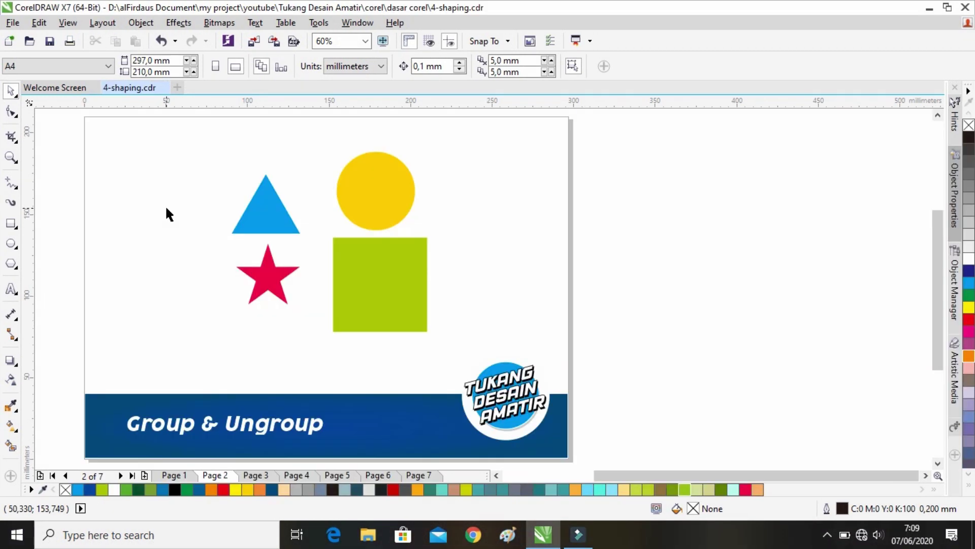
Group the blue triangle, yellow circle, red star and green square into one object
mouse_move(166, 208)
left_mouse_down()
mouse_move(124, 224)
mouse_move(151, 212)
left_mouse_up()
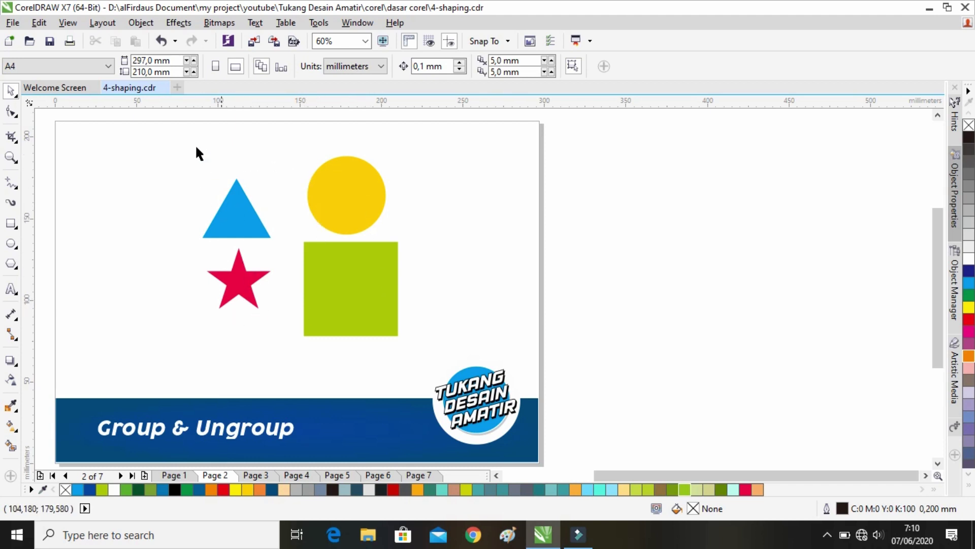
left_click_drag(176, 144, 425, 353)
left_click(441, 290)
left_click_drag(184, 140, 433, 349)
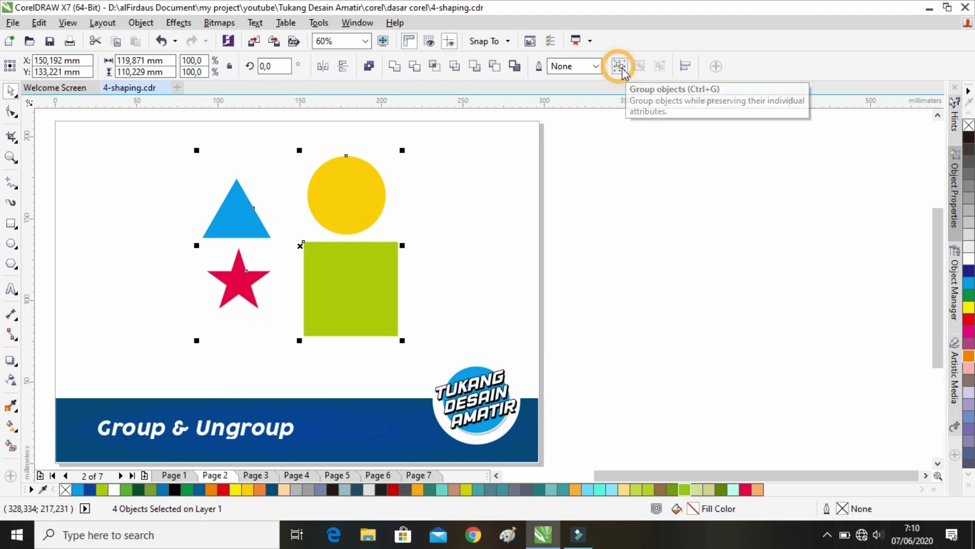
left_click(622, 70)
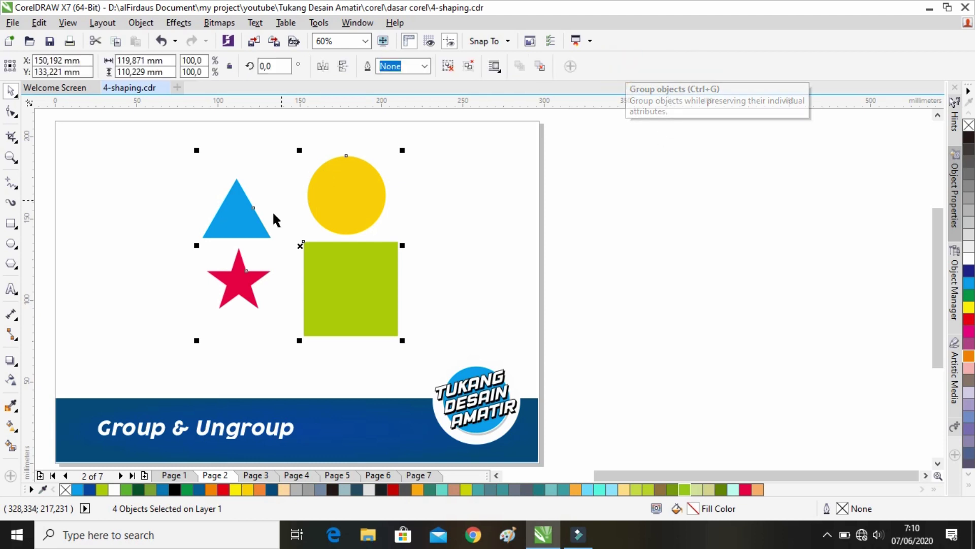
Move the group of four shapes around the page and undo the last moves
left_click(484, 215)
left_click_drag(229, 209, 164, 187)
left_click_drag(282, 171, 309, 204)
left_click(441, 196)
left_click(382, 212)
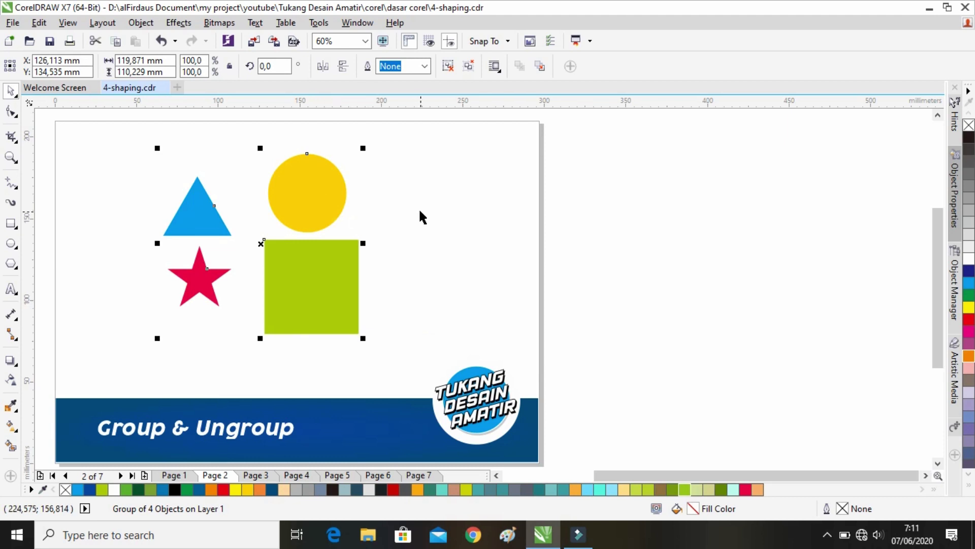
key("ctrl+z")
key("ctrl+z")
key("ctrl+z")
key("ctrl+z")
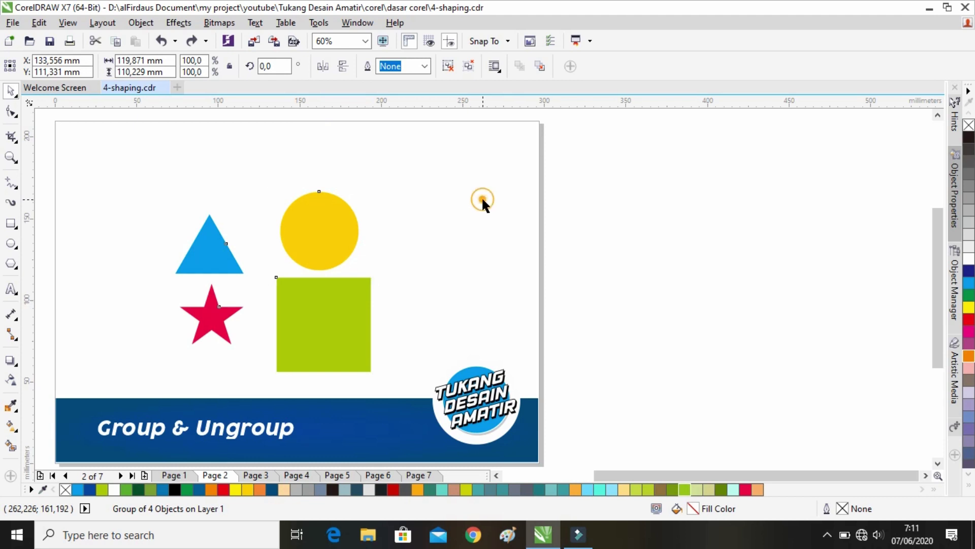
Ungroup all objects in the group of four shapes
left_click(481, 196)
left_click(338, 239)
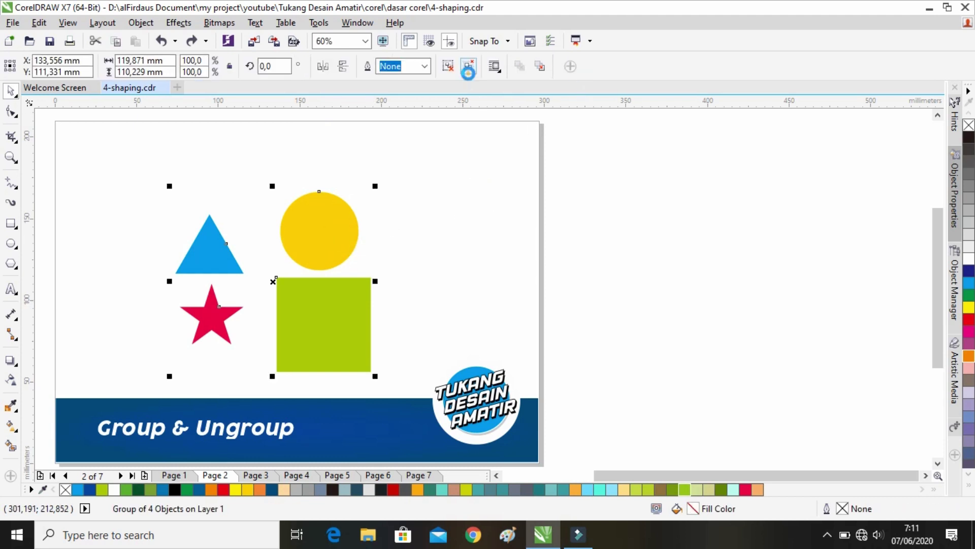
left_click(446, 209)
left_click_drag(446, 209, 453, 147)
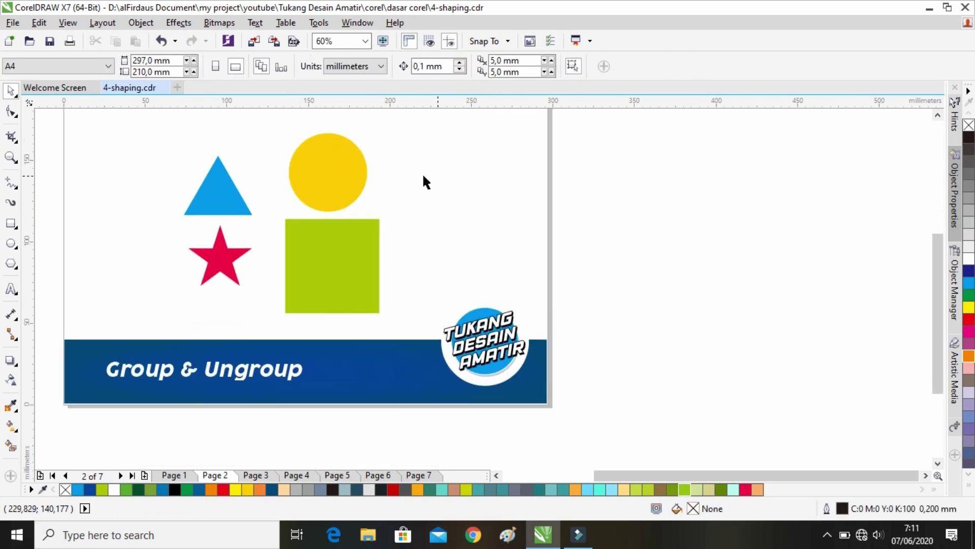
Move the green square toward the page's upper right and stack the circle, triangle and star on top of it
left_click_drag(438, 182, 450, 227)
left_click_drag(386, 280, 442, 162)
left_click_drag(349, 199, 441, 175)
left_click_drag(236, 248, 404, 214)
left_click_drag(268, 294, 408, 194)
left_click_drag(484, 135, 320, 254)
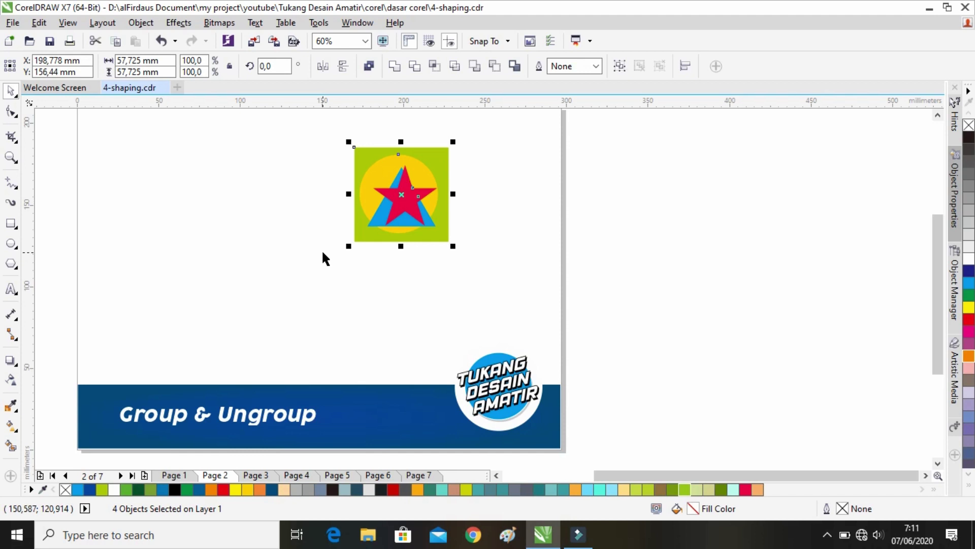
key("g")
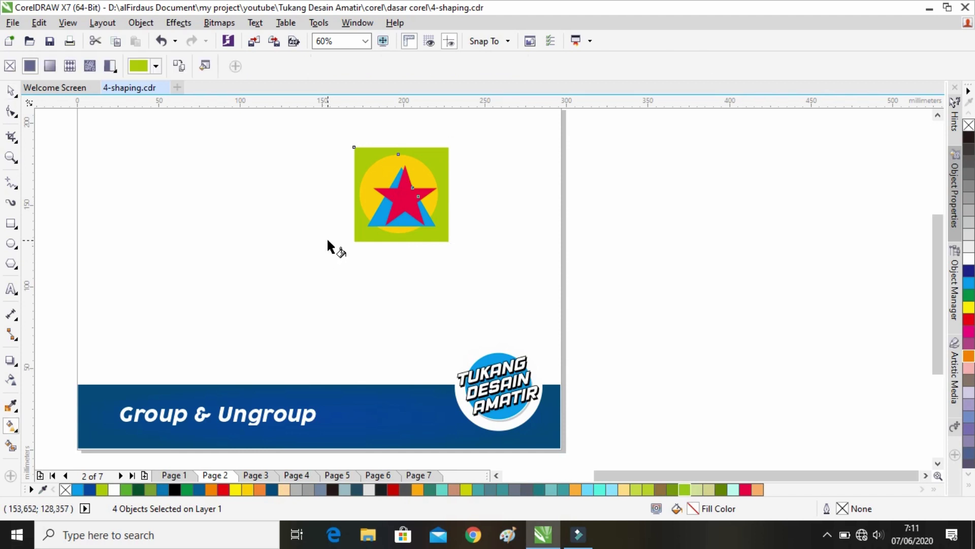
key("ctrl+z")
left_click(11, 90)
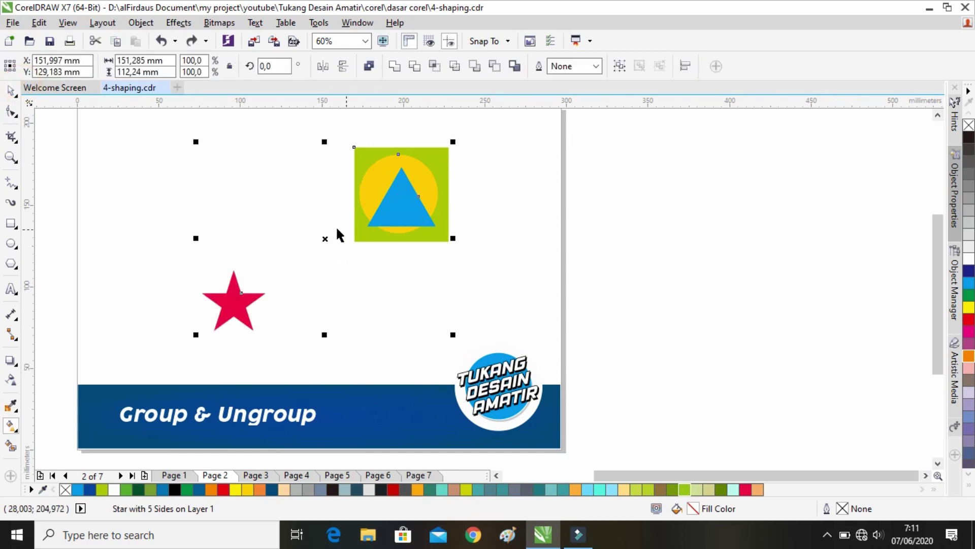
key("ctrl+z")
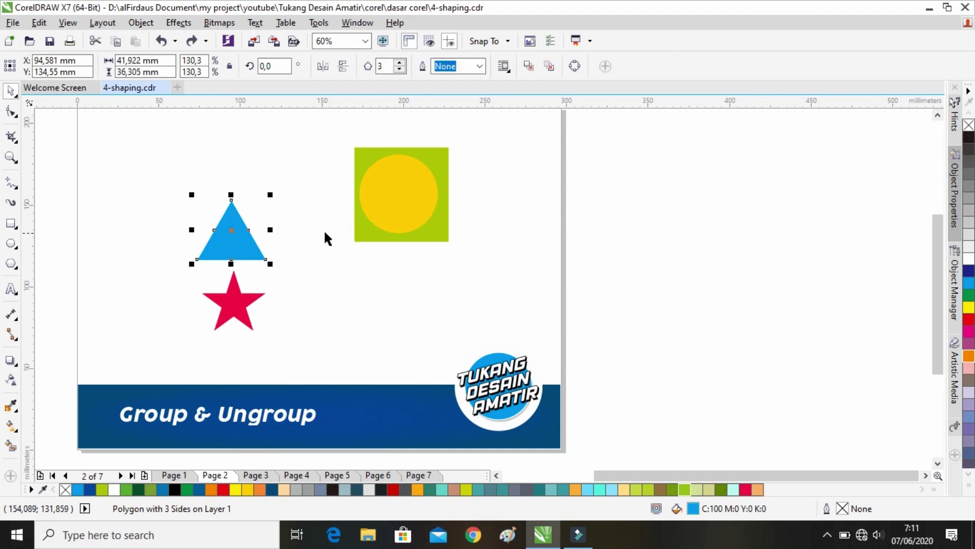
key("ctrl+shift+z")
key("ctrl+shift+z")
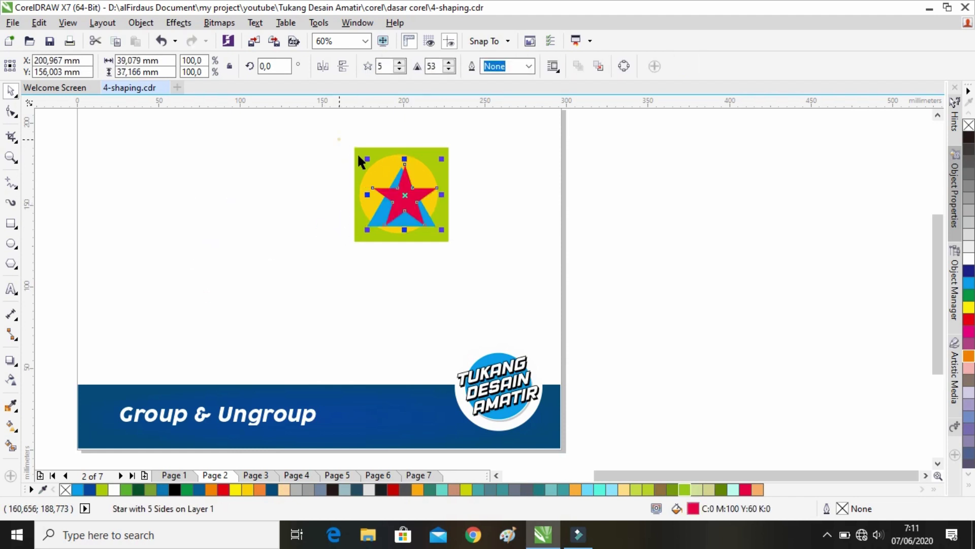
Align the four stacked shapes with each other by their horizontal and vertical centres
left_click_drag(341, 137, 478, 277)
key("e")
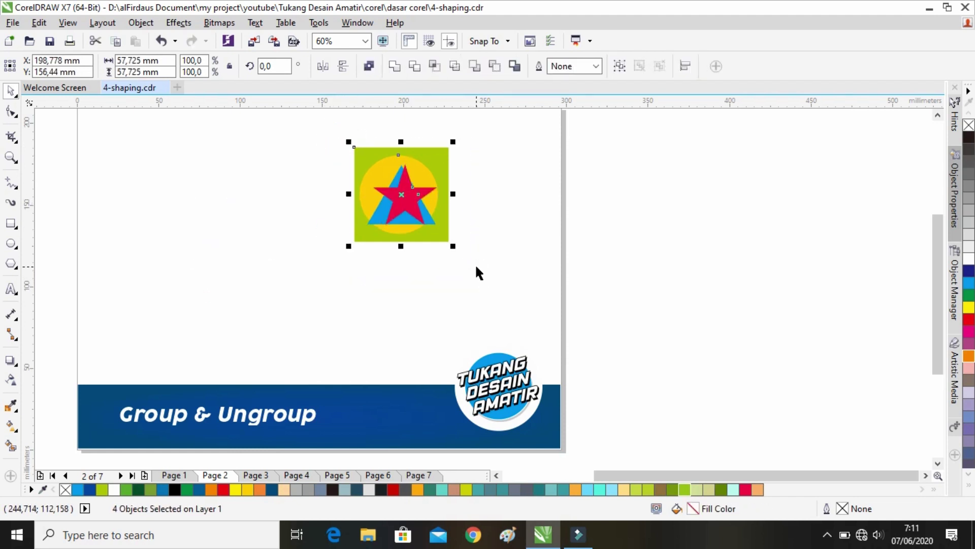
key("c")
left_click(497, 192)
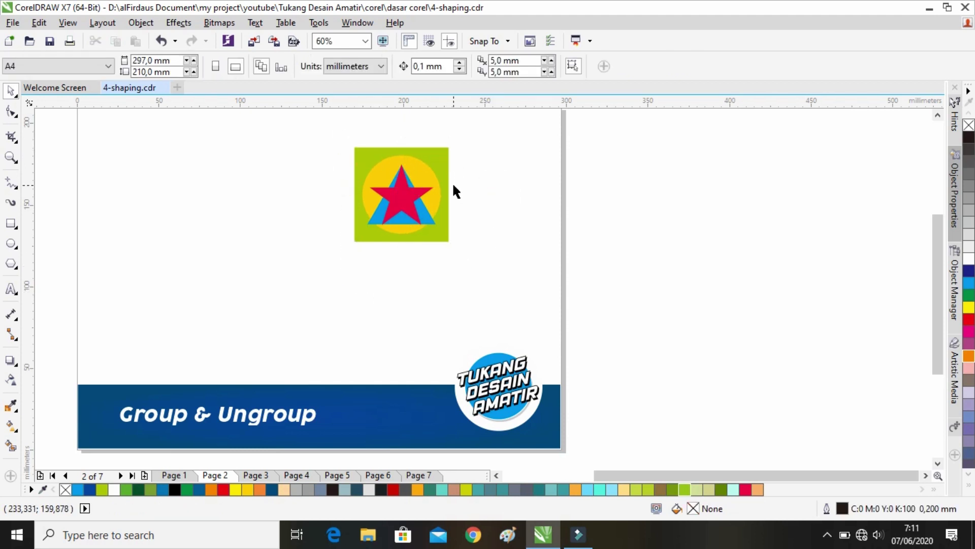
Move the ungrouped green square out of the stack on its own and undo the move
left_click_drag(337, 130, 490, 259)
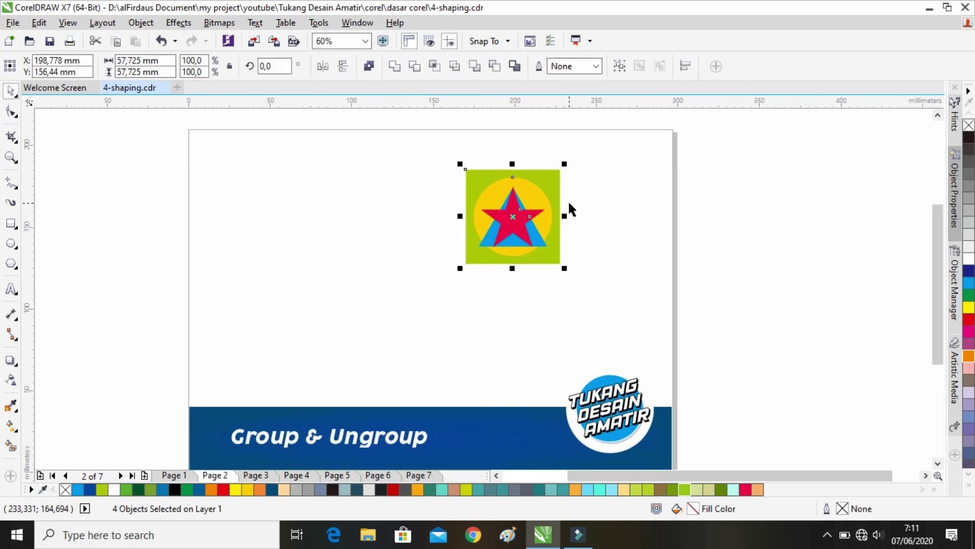
left_click(573, 200)
left_click_drag(504, 170, 387, 179)
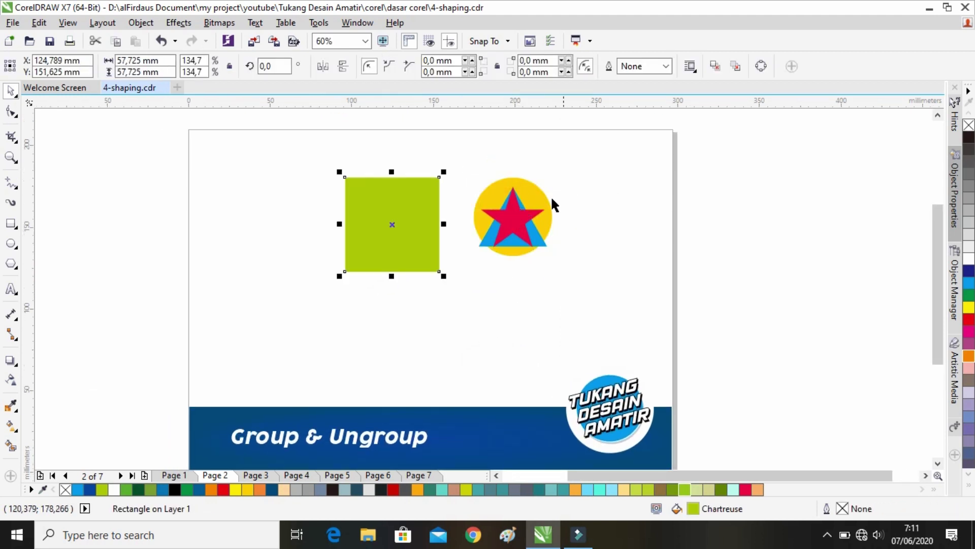
left_click(533, 198)
left_click_drag(465, 328, 466, 332)
key("ctrl+z")
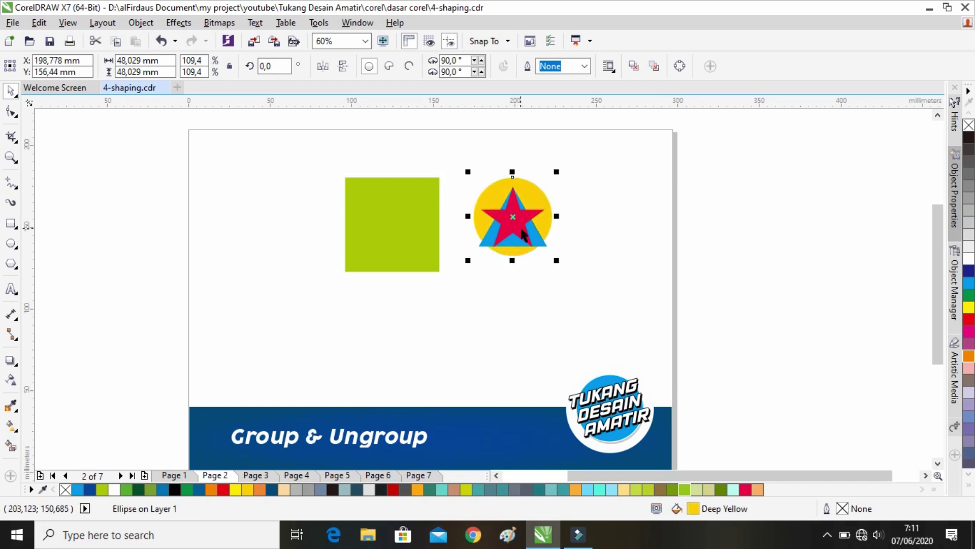
key("ctrl+z")
Group the four stacked shapes into one object and deselect it
left_click_drag(603, 154, 384, 329)
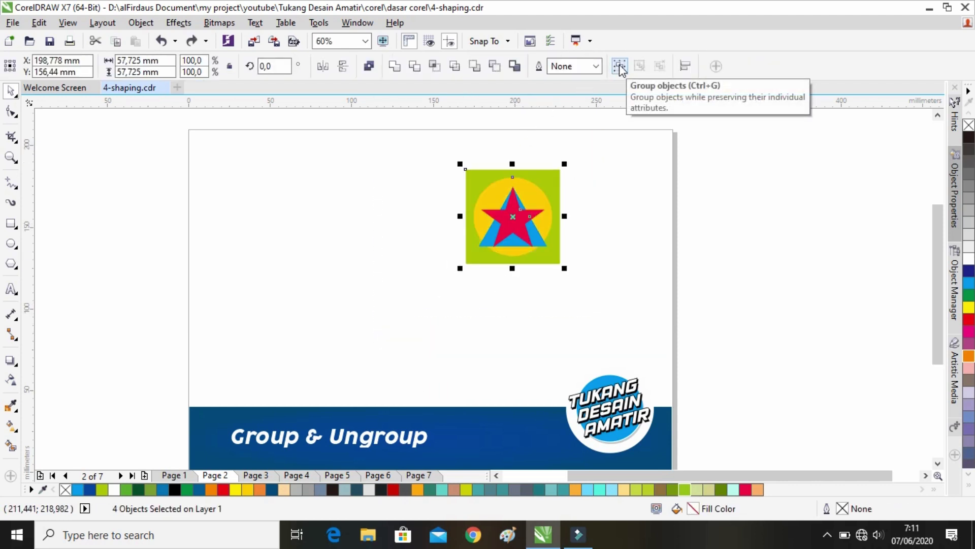
left_click(620, 69)
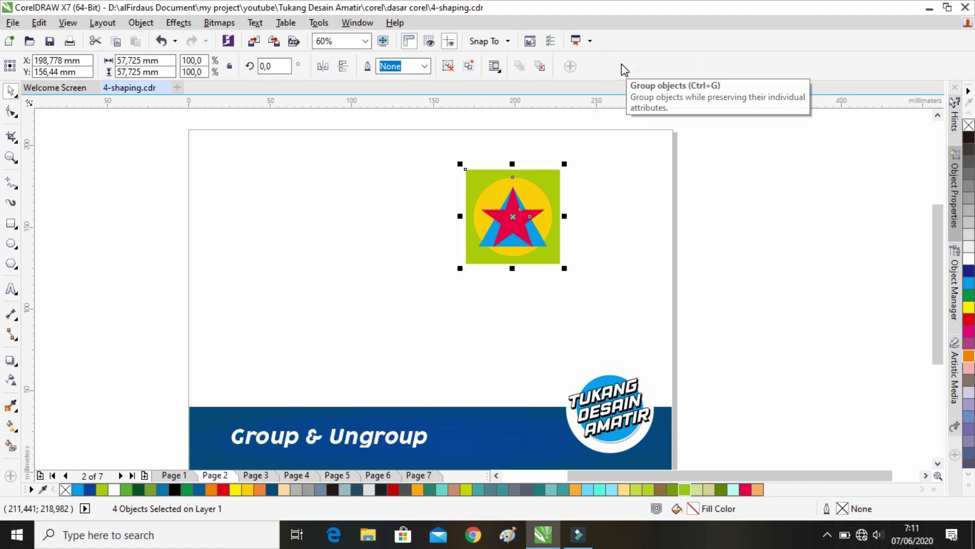
left_click(620, 220)
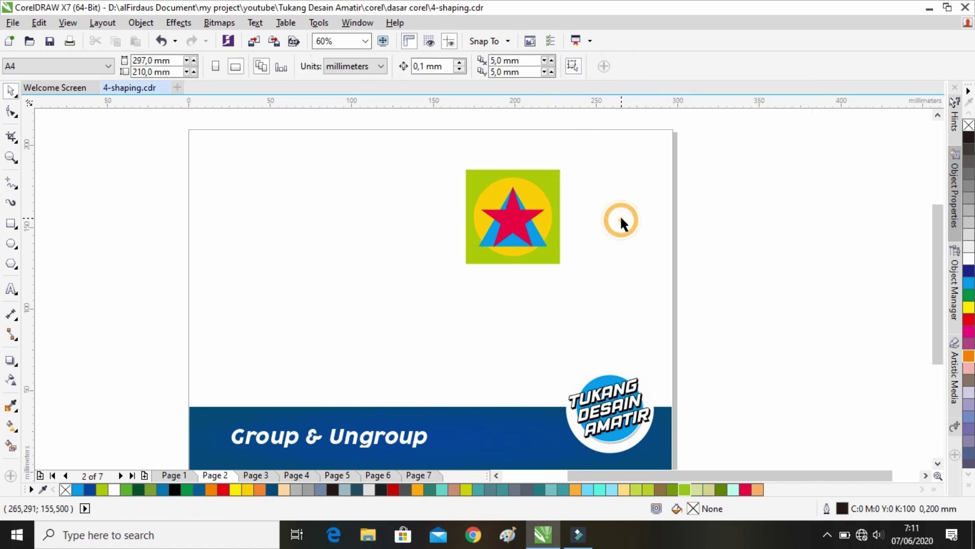
Move the grouped stack to the left half of the page and back, and undo both moves
left_click(553, 176)
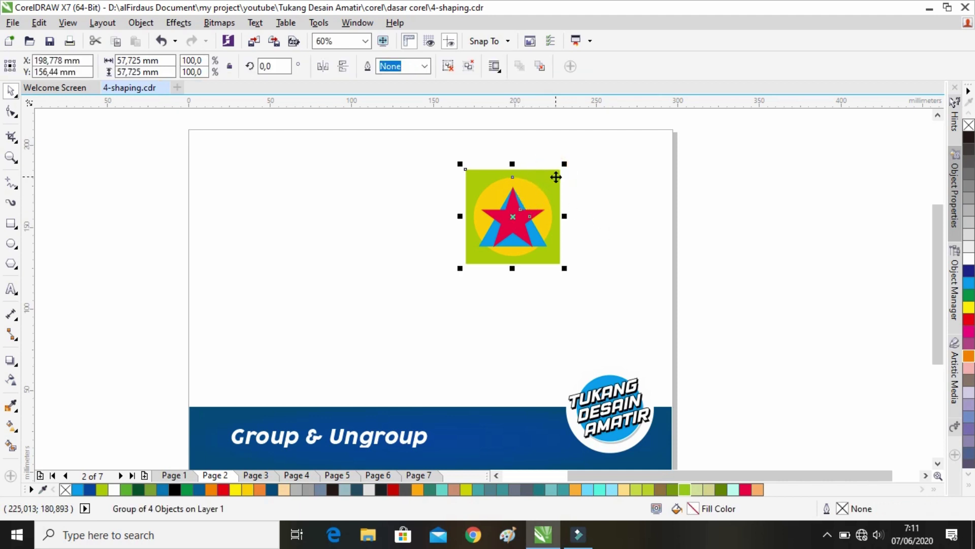
left_click_drag(546, 194, 360, 234)
left_click(360, 234)
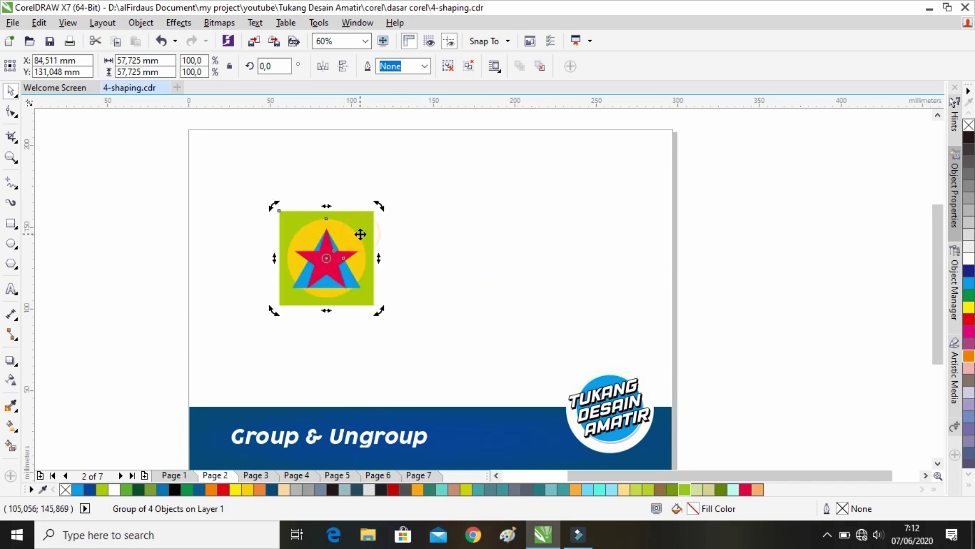
left_click(503, 235)
left_click(461, 211)
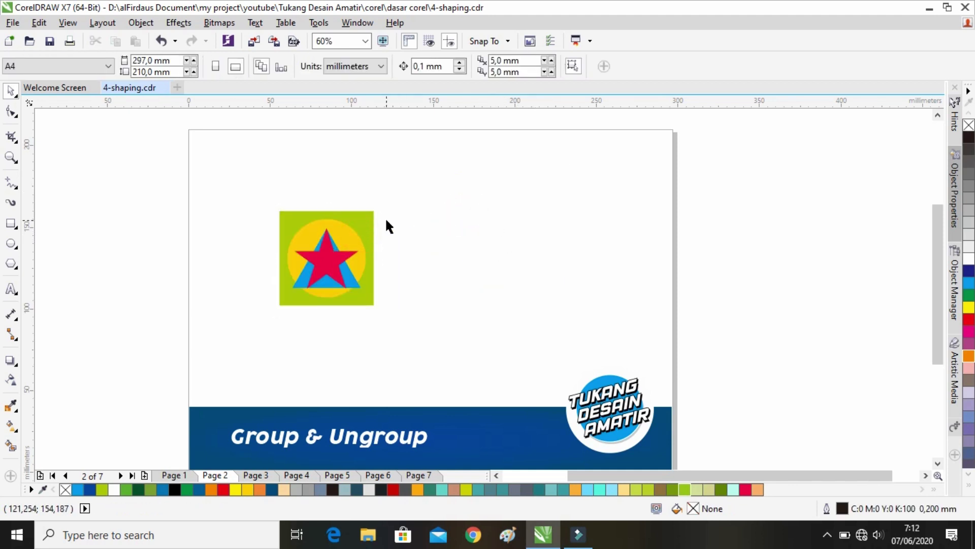
left_click_drag(357, 219, 518, 213)
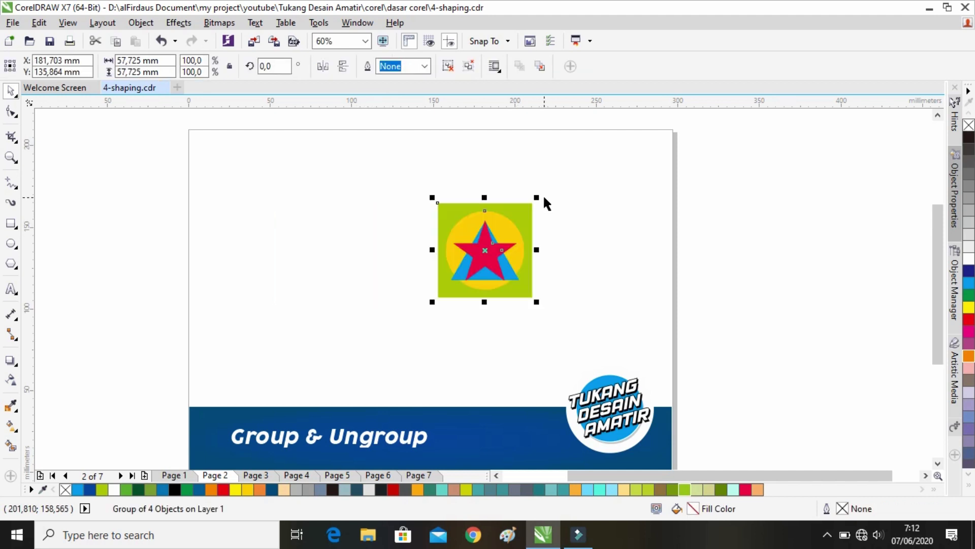
key("ctrl+z")
key("ctrl+z")
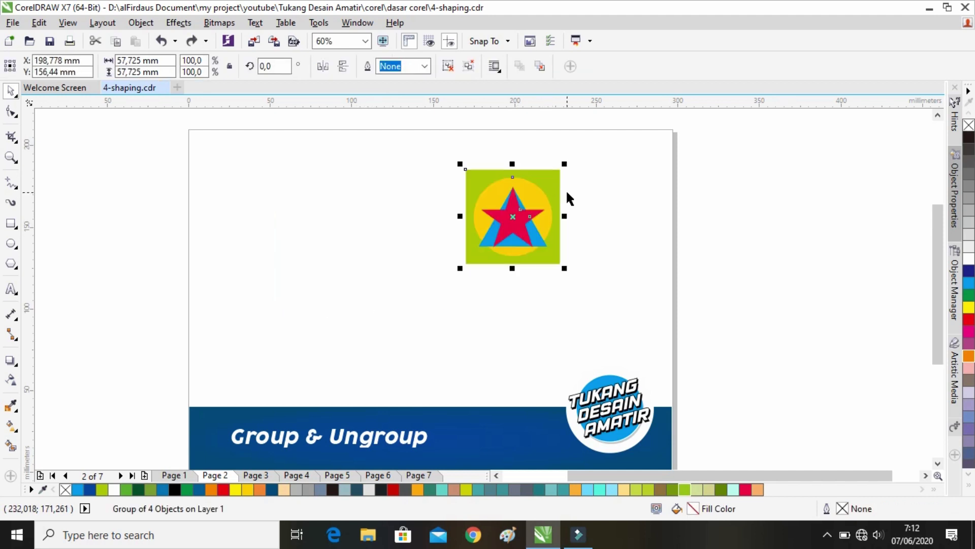
Ungroup the stacked shapes, move the yellow circle out on its own and undo that move
key("ctrl+u")
left_click(592, 193)
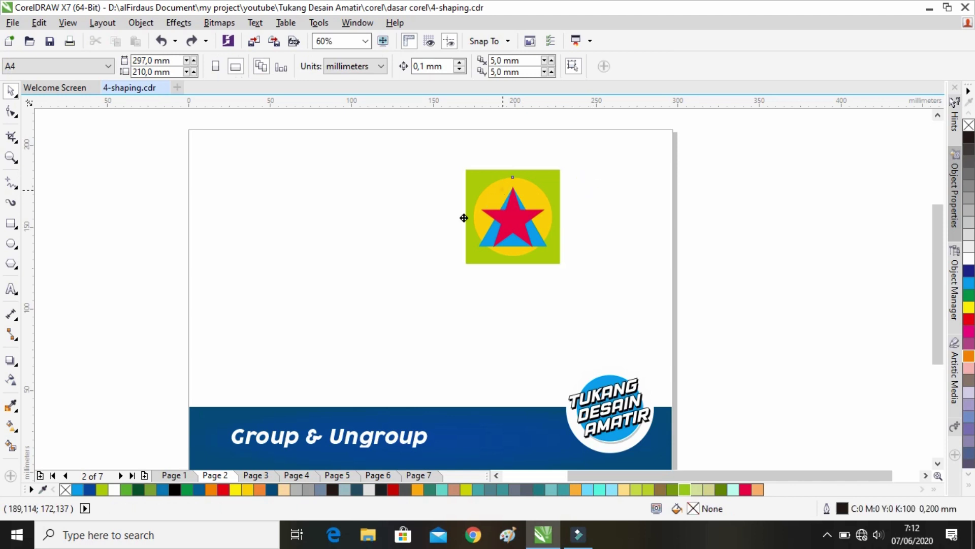
left_click_drag(503, 188, 407, 246)
key("ctrl+z")
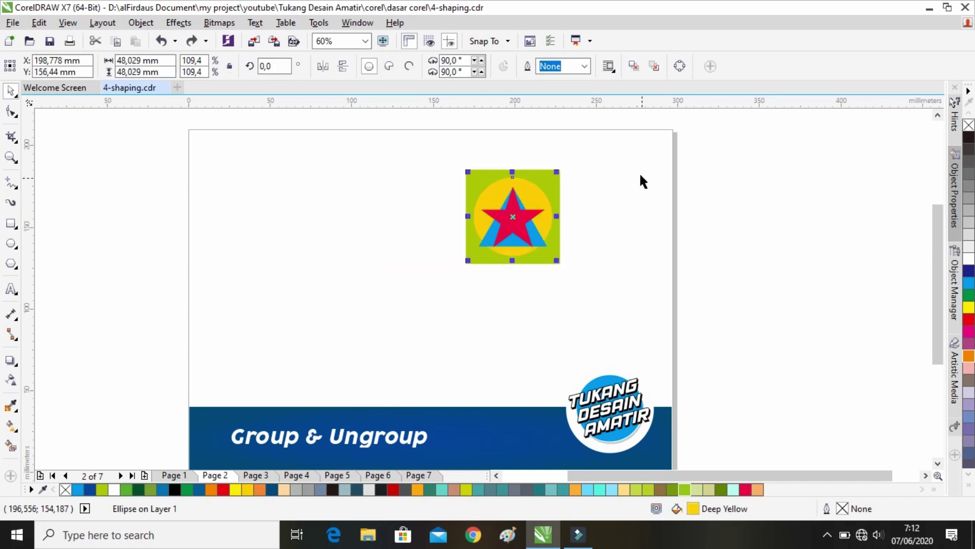
left_click(639, 171)
Regroup the four stacked shapes and move the group to about X 83.6 mm, Y 142.9 mm
left_click_drag(565, 148, 416, 322)
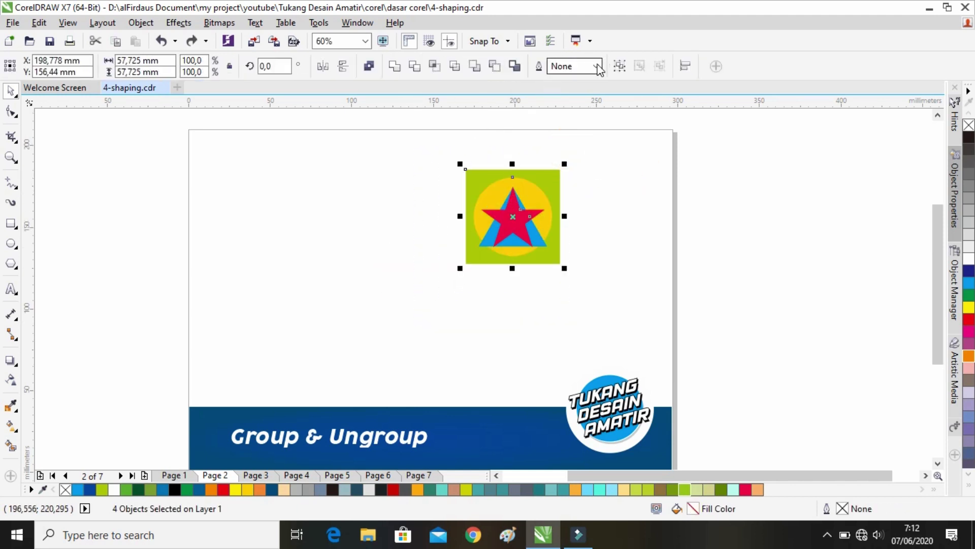
left_click(617, 66)
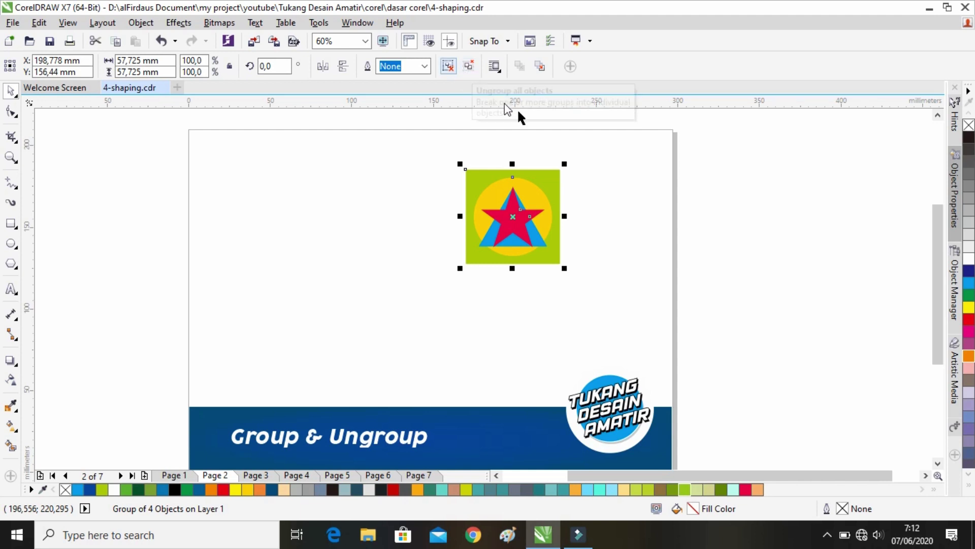
left_click(483, 137)
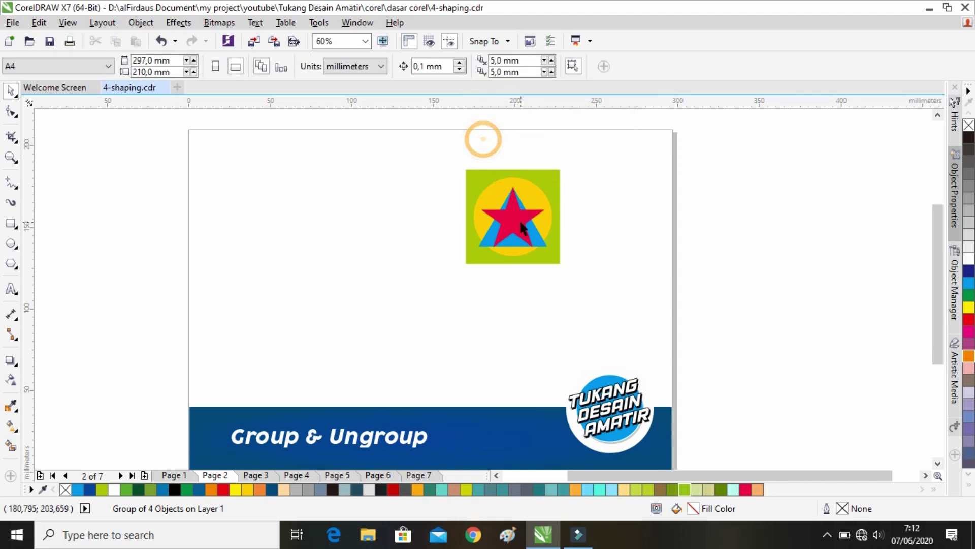
left_click_drag(519, 218, 367, 234)
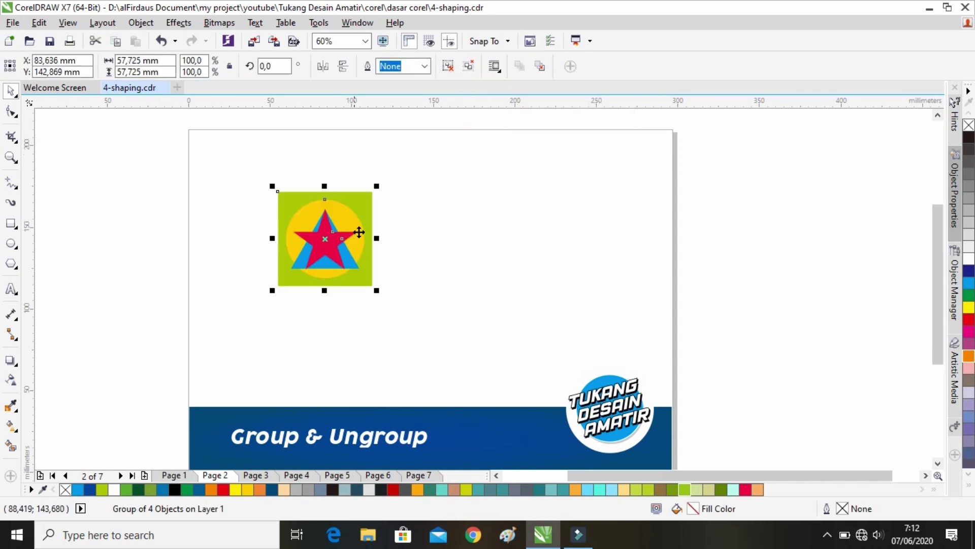
Ungroup all the shapes and separate them, placing the star above the triangle and the square and circle on the page's right half
left_click(474, 68)
left_click(377, 201)
left_click_drag(355, 200, 564, 191)
left_click_drag(350, 212, 563, 265)
left_click_drag(333, 227, 333, 196)
left_click_drag(326, 245, 328, 284)
Group the red star with the blue triangle, and the green square with the yellow circle
left_click_drag(266, 157, 395, 318)
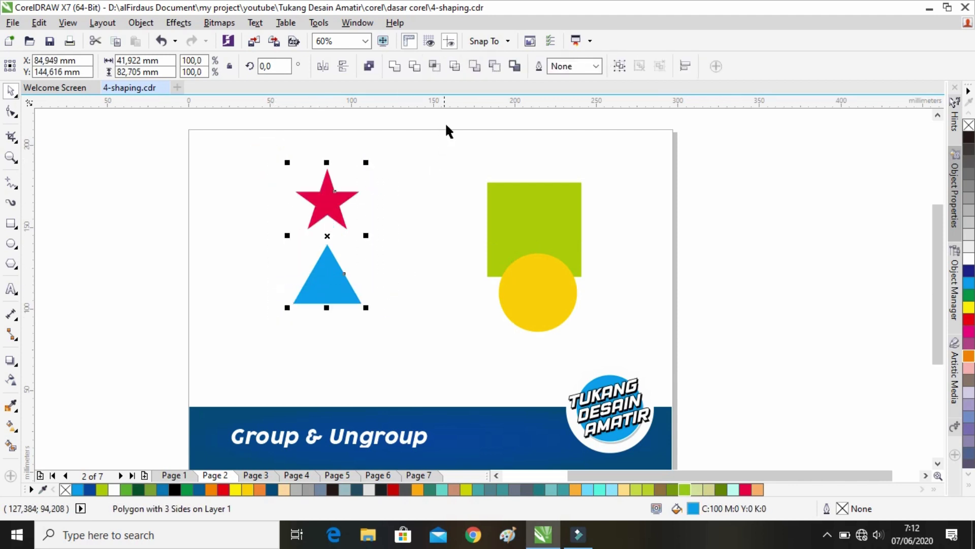
left_click(620, 66)
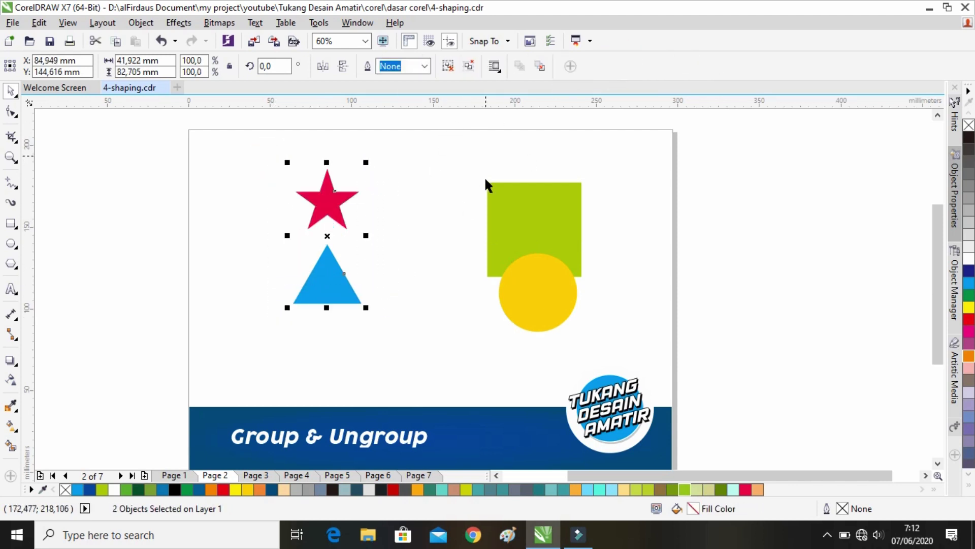
left_click_drag(483, 162, 611, 332)
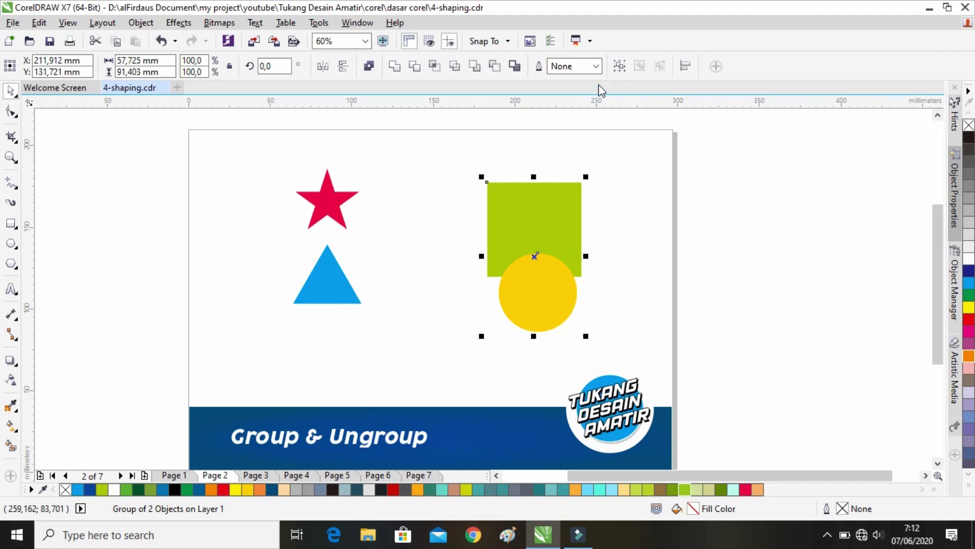
left_click(619, 66)
Move the star-triangle group and the square-circle group closer together near the middle of the page
left_click_drag(332, 215, 419, 243)
left_click_drag(552, 219, 532, 236)
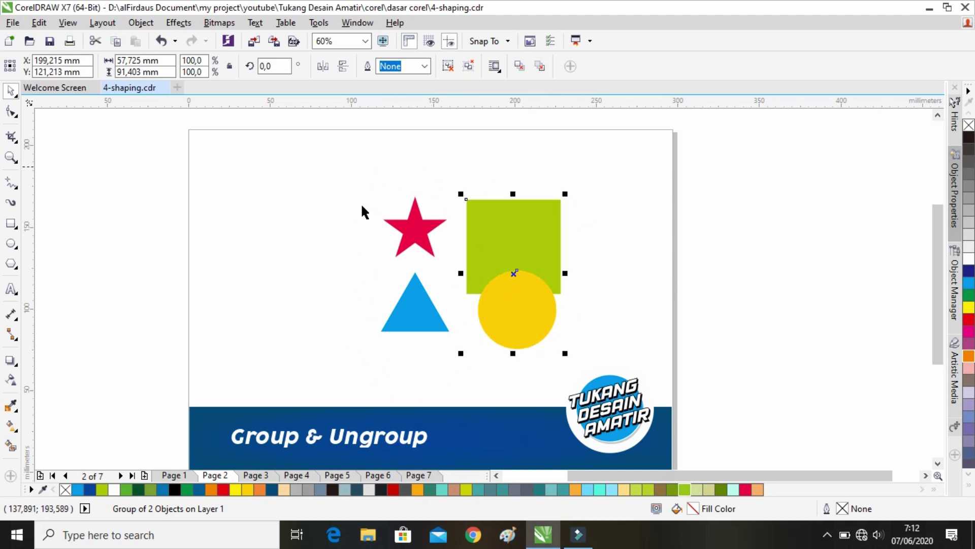
Group the star-triangle group and the square-circle group together into one nested group
left_click_drag(360, 176, 588, 366)
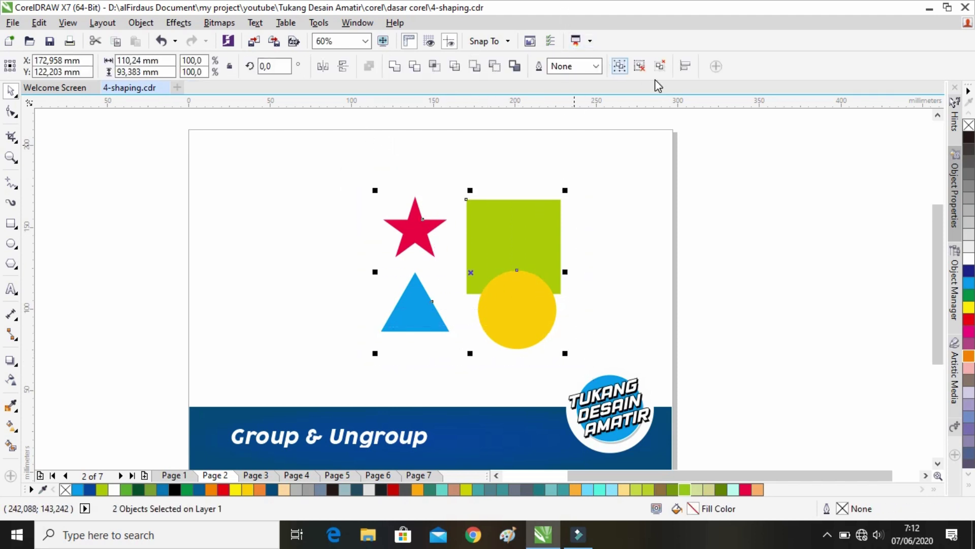
left_click(626, 67)
left_click(555, 173)
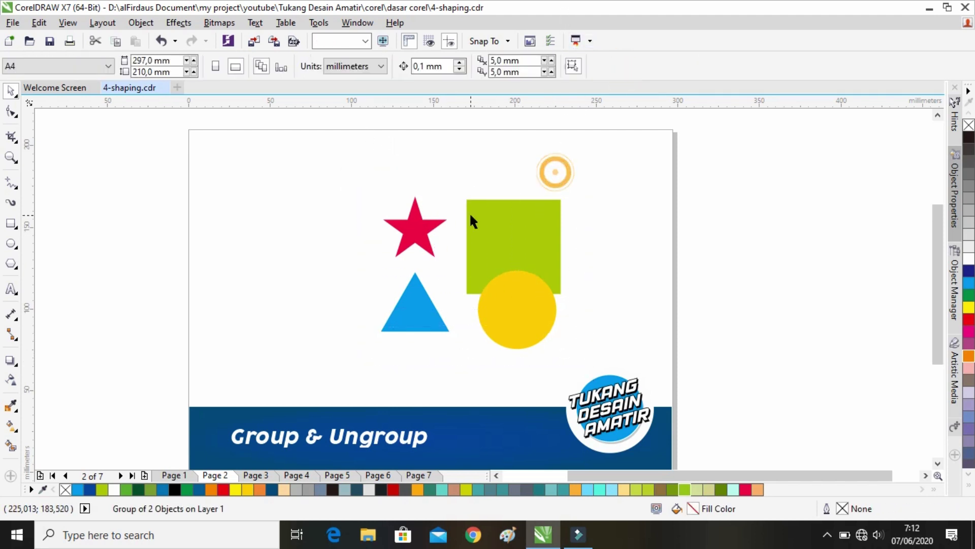
left_click(503, 224)
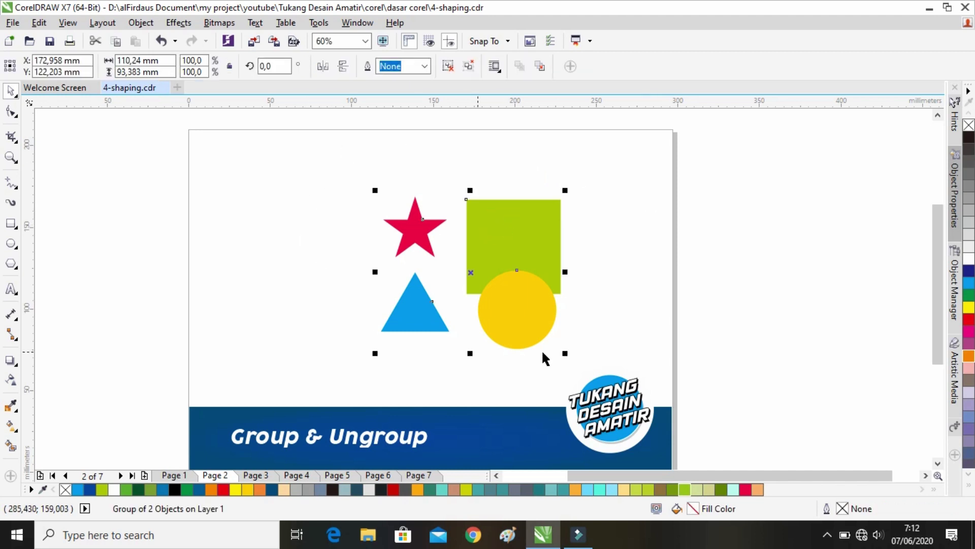
Ungroup the outer group one level and move the star-triangle group and the square-circle group apart, the latter to about X 214 mm, Y 117 mm
left_click(450, 68)
left_click(445, 158)
left_click_drag(420, 237, 300, 239)
left_click_drag(523, 234, 542, 245)
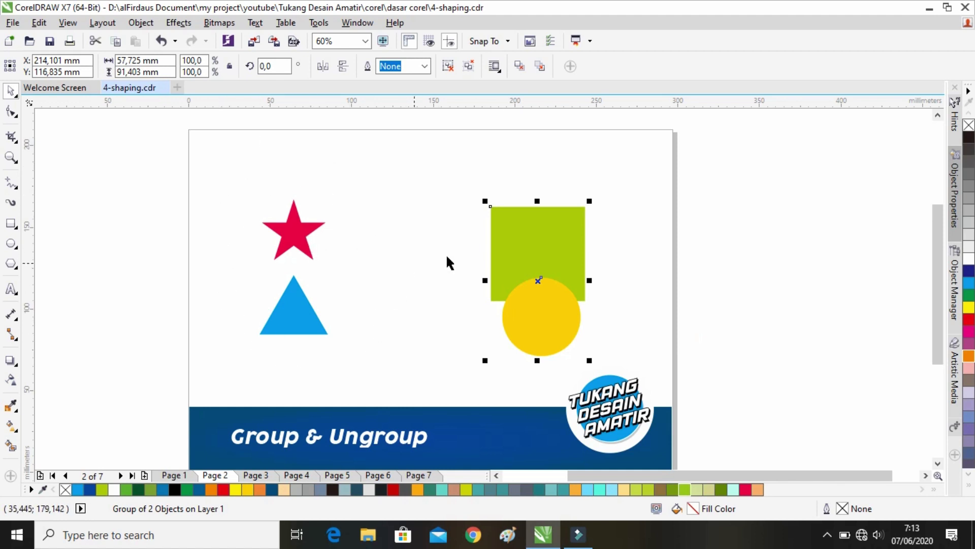
Undo both group moves and the one-level ungrouping
key("ctrl+z")
key("ctrl+z")
key("ctrl+z")
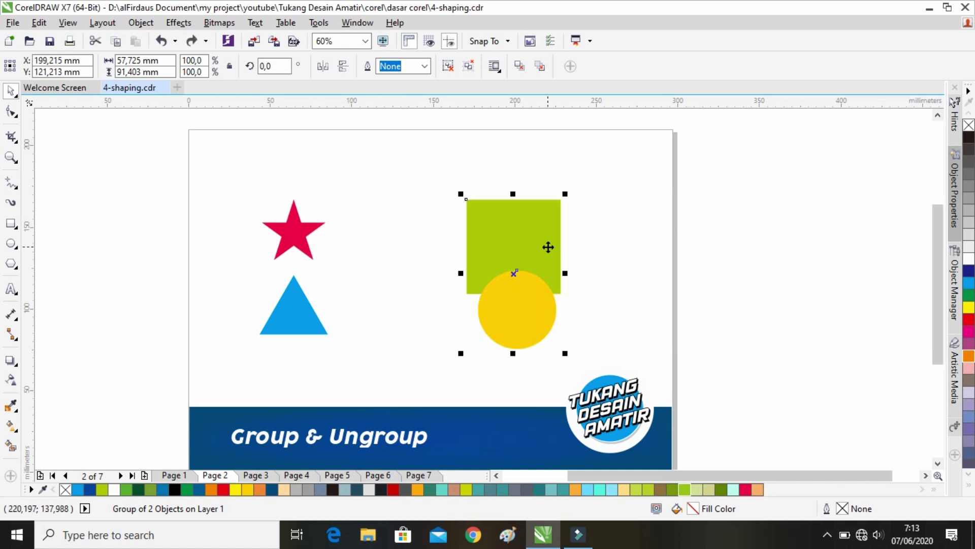
left_click(466, 200, "shift")
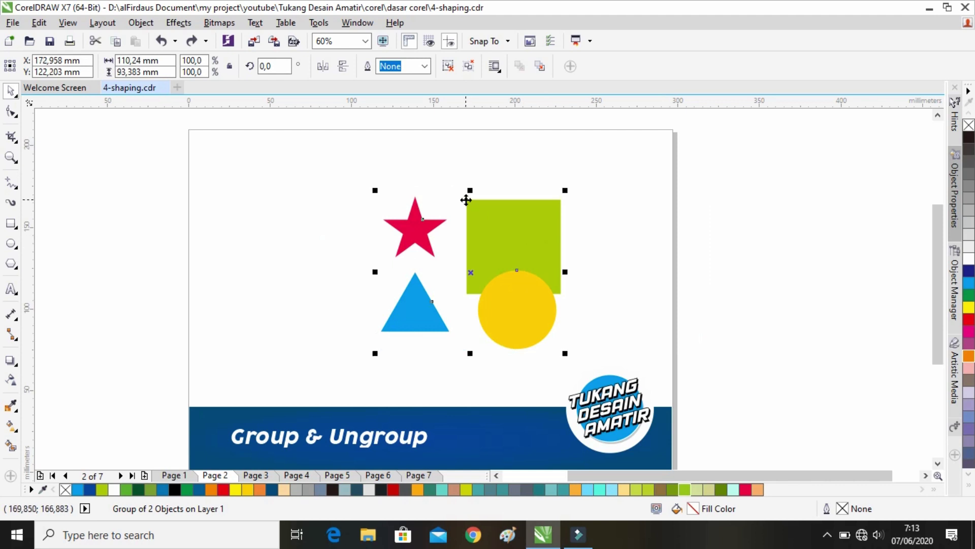
Ungroup all objects and move the star to about X 90 mm, Y 165 mm and the triangle to about X 80 mm, Y 72 mm
left_click(476, 70)
left_click(457, 172)
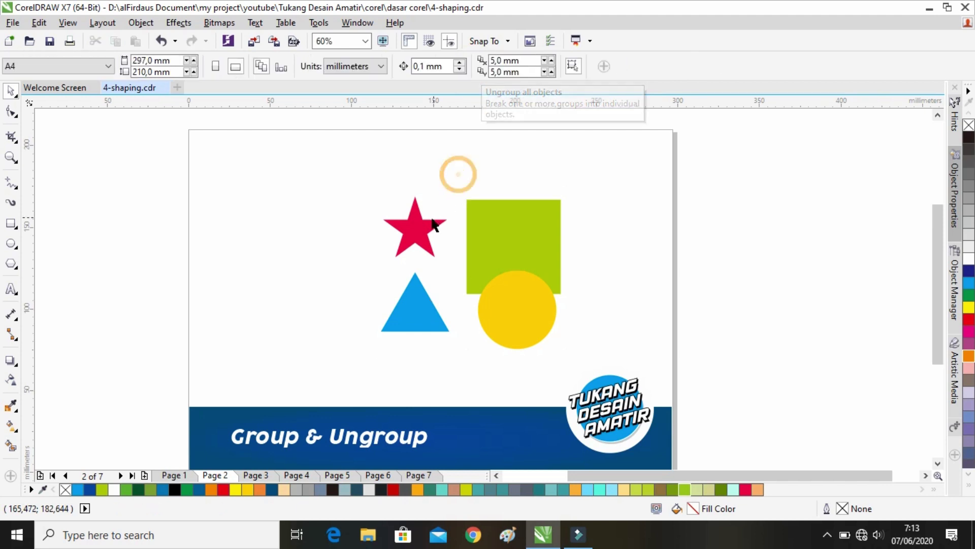
left_click_drag(432, 226, 352, 200)
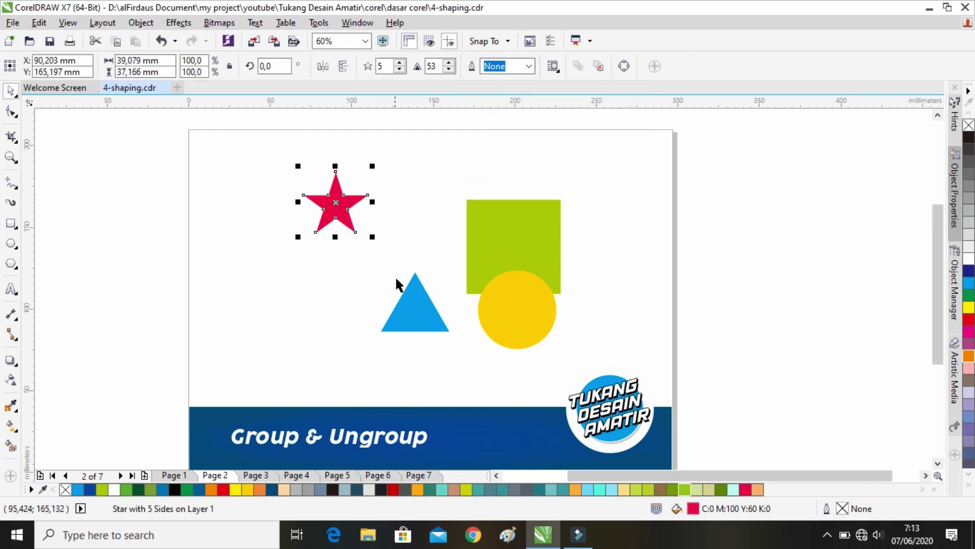
left_click(450, 304)
left_click_drag(437, 319, 340, 373)
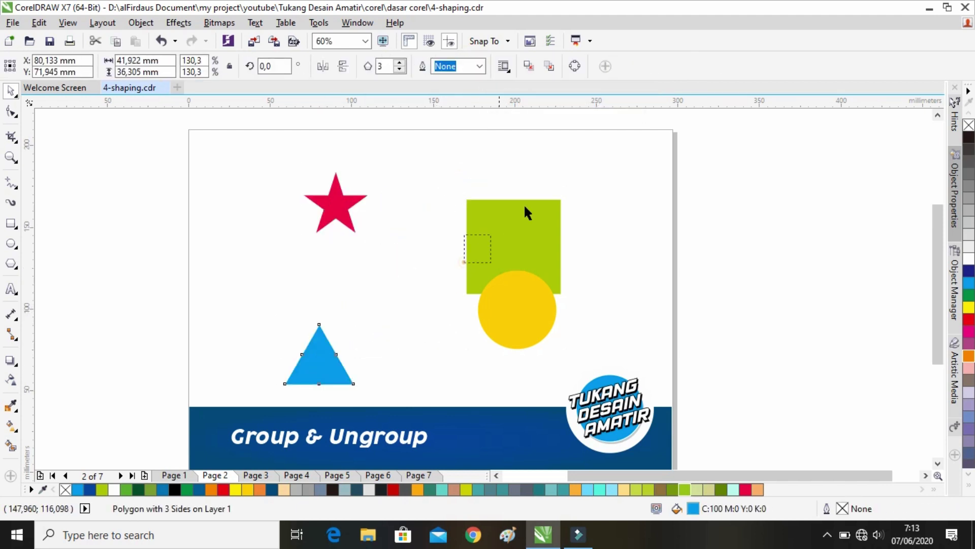
Try separating the green square and the yellow circle toward the page's right side, and undo both moves
left_click_drag(525, 217, 581, 174)
left_click_drag(529, 291, 595, 326)
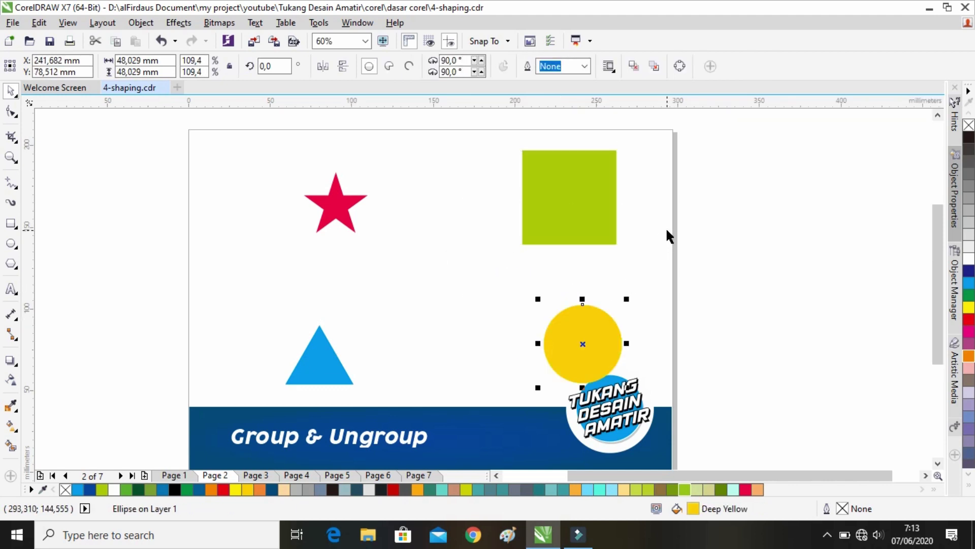
key("ctrl+z")
key("ctrl+z")
left_click(653, 249)
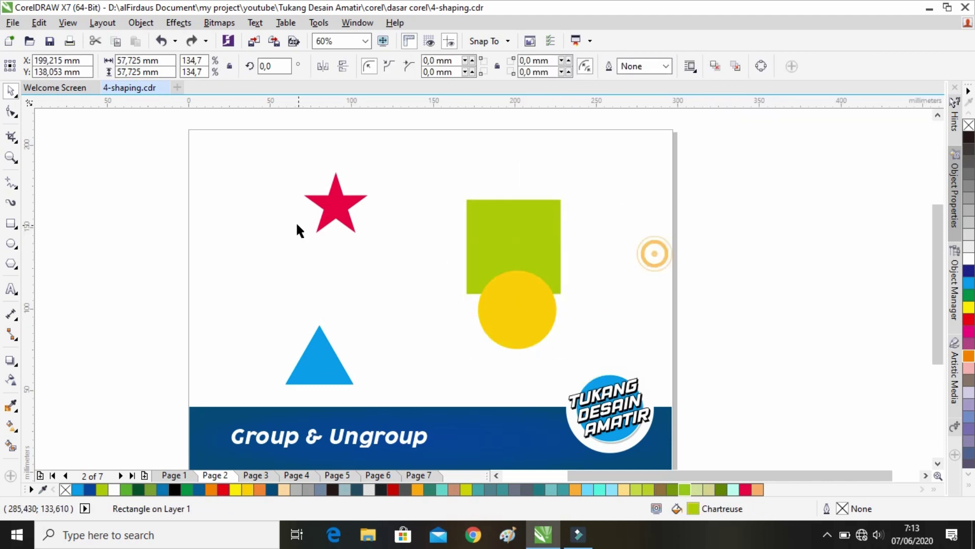
Open Page 3 and delete the unfilled outlined rectangle
left_click(256, 476)
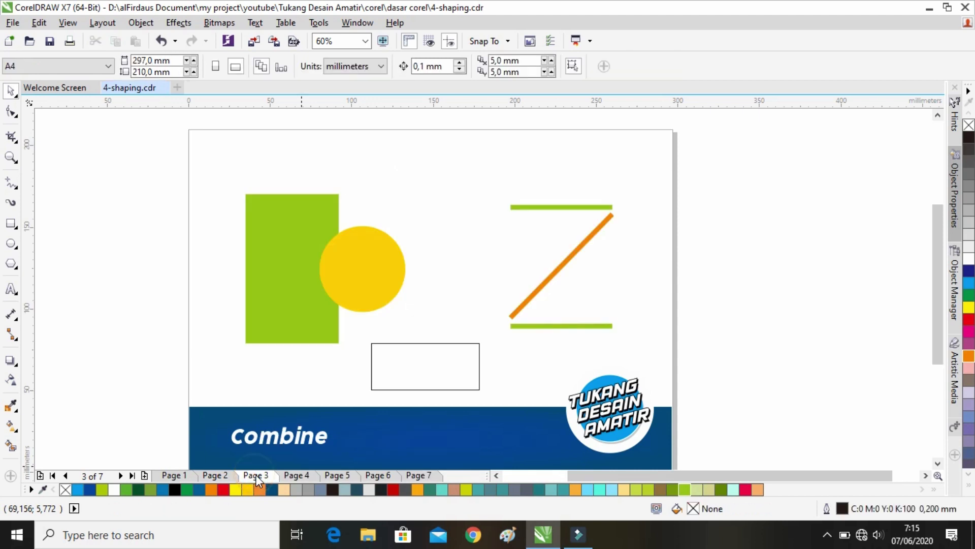
left_click(439, 368)
key("Delete")
Combine the green rectangle with the yellow circle, and undo the combination
left_click_drag(238, 171, 420, 359)
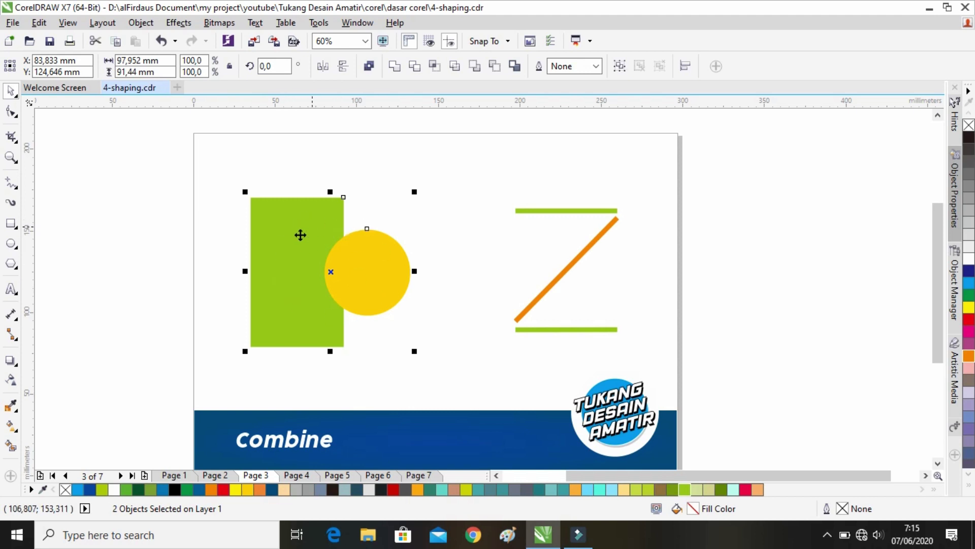
left_click(368, 169)
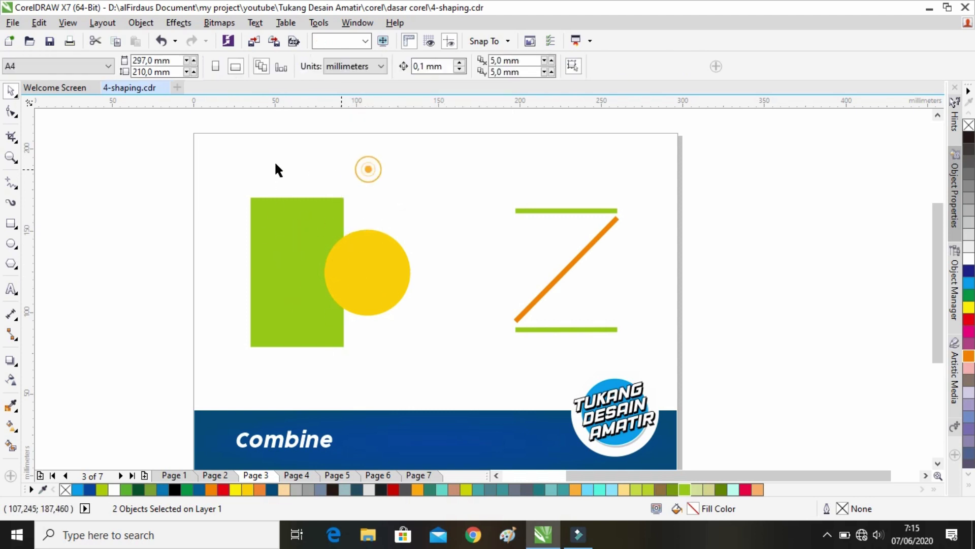
left_click_drag(222, 163, 459, 392)
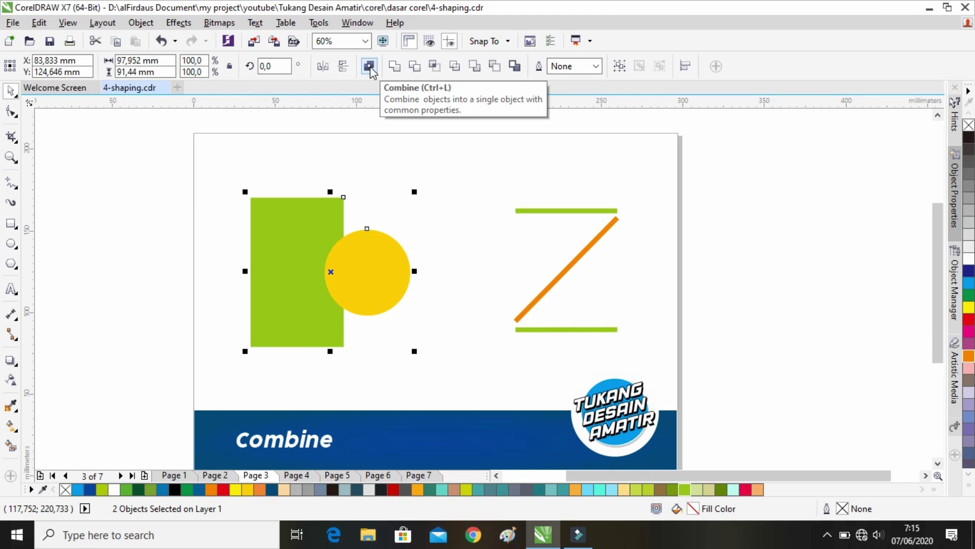
left_click(370, 66)
left_click(371, 181)
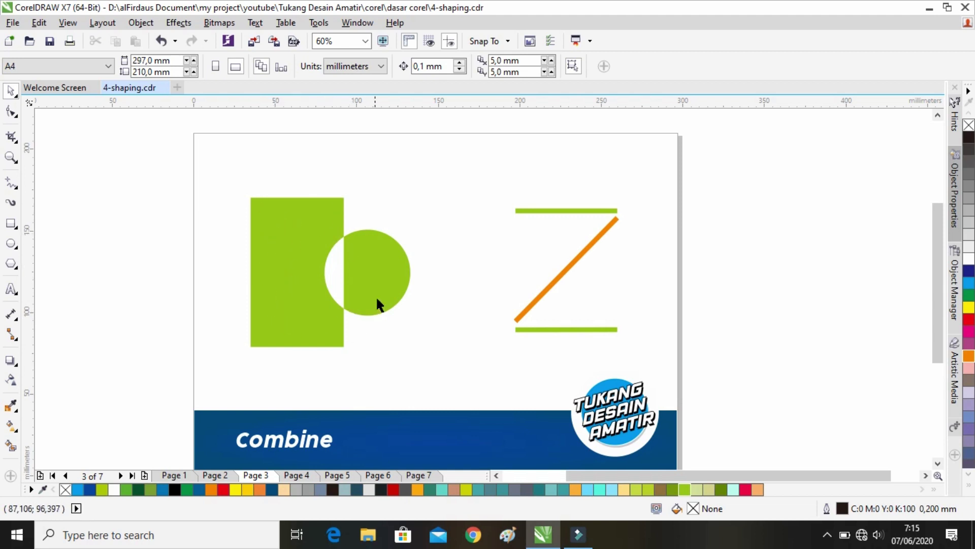
key("ctrl+z")
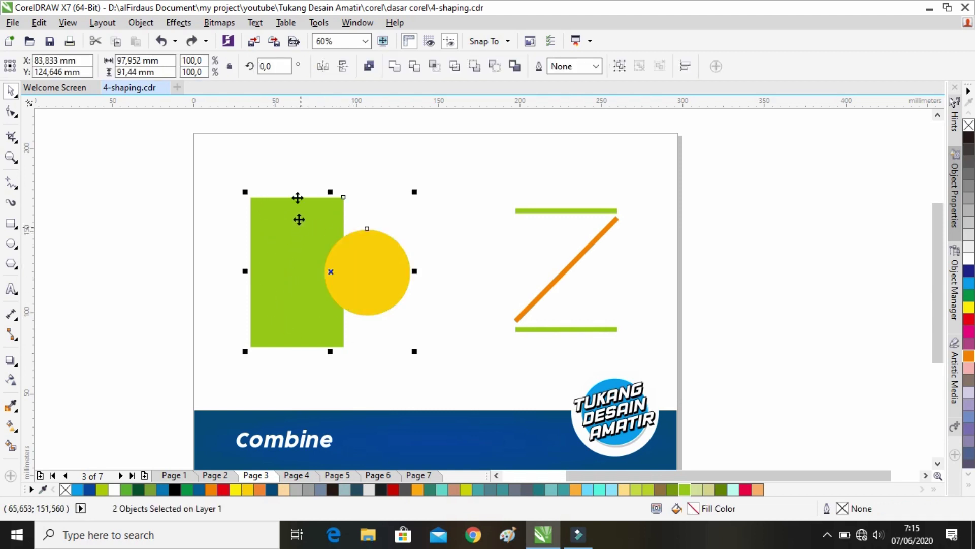
key("Escape")
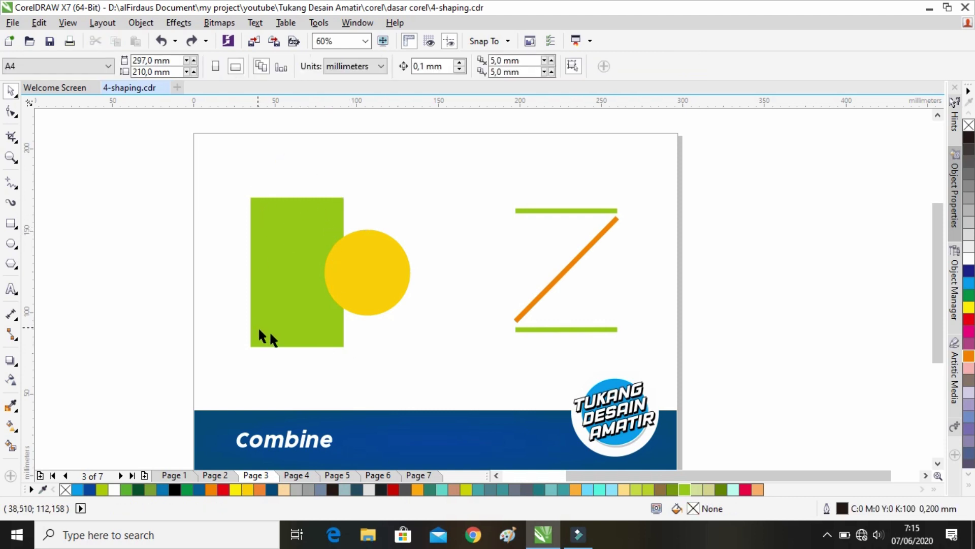
Combine the green rectangle and the yellow circle into one object, and try a yellow fill on it
left_click_drag(220, 174, 446, 384)
left_click(369, 66)
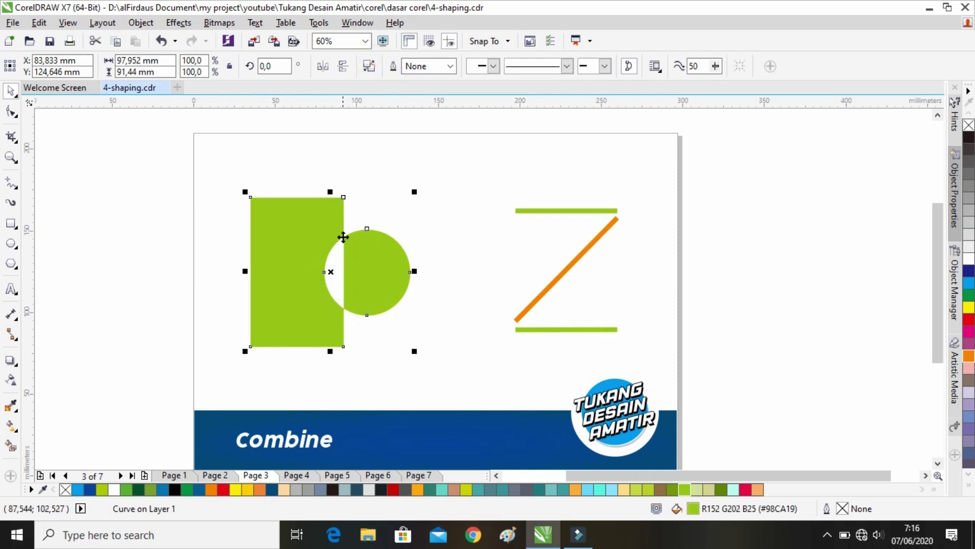
scroll(324, 259, "up", 3)
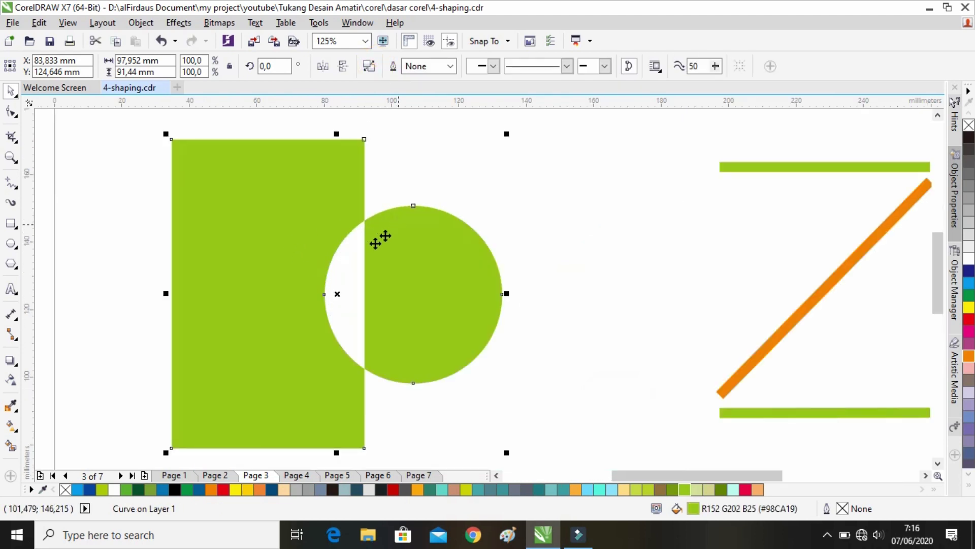
left_click(353, 319)
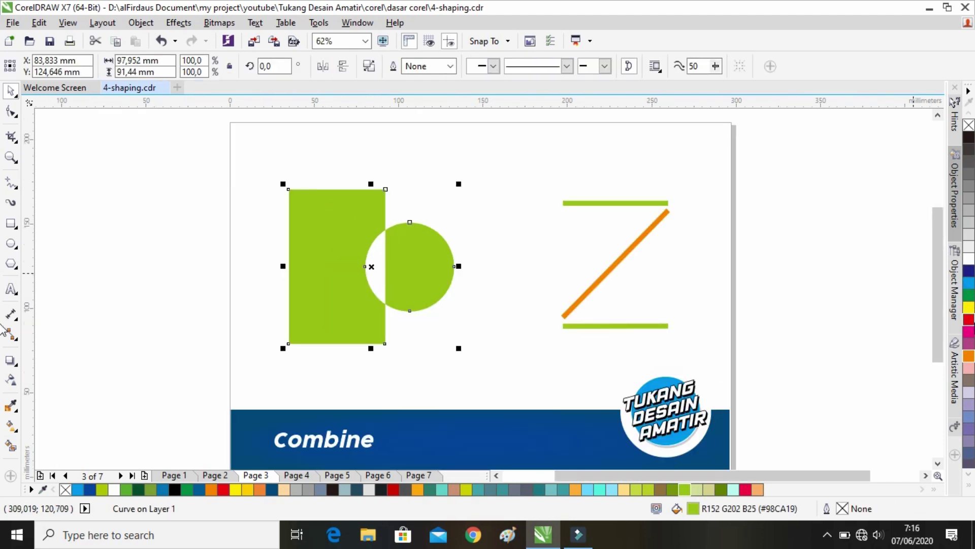
left_click(968, 308)
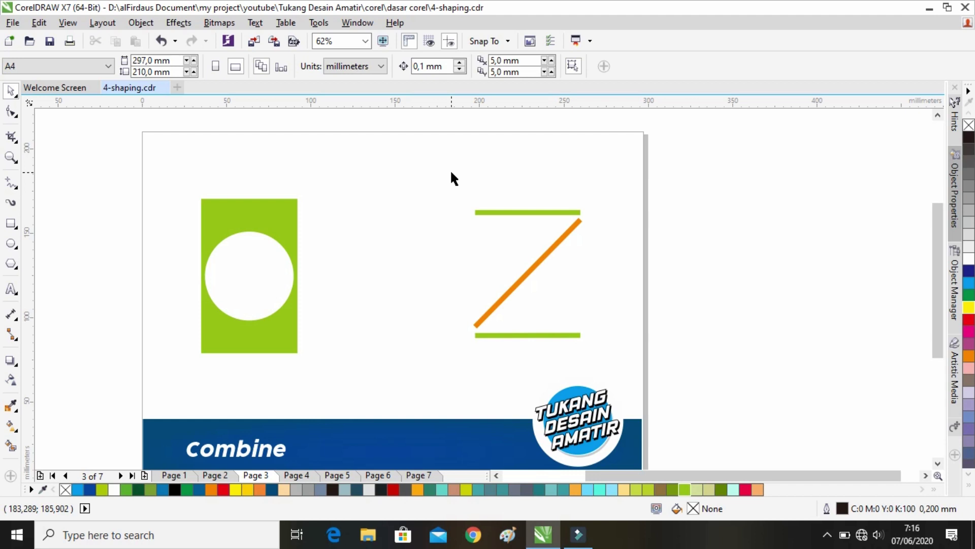
Combine the two green horizontal lines and the orange diagonal line of the Z into one object
left_click_drag(447, 179, 625, 354)
left_click(593, 199)
left_click(538, 213)
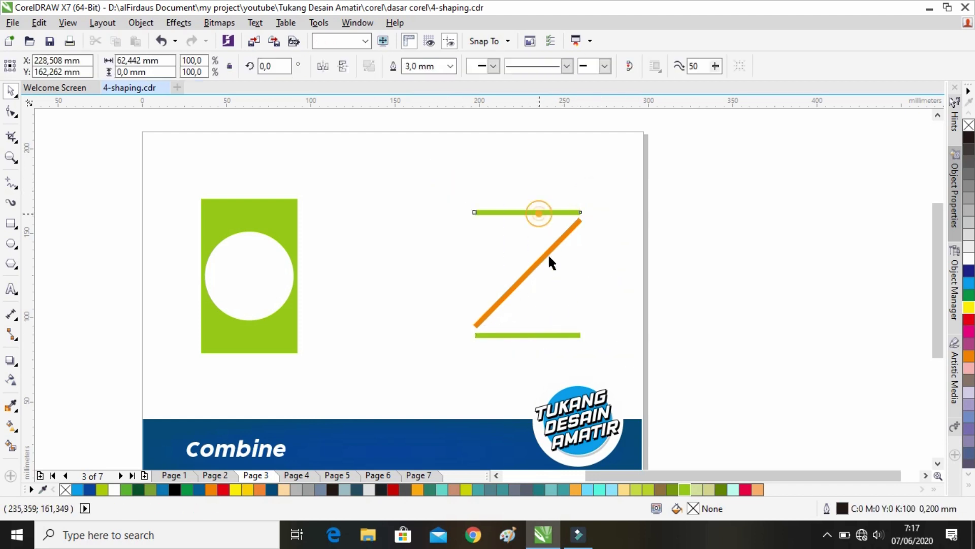
left_click(545, 257)
left_click(561, 335)
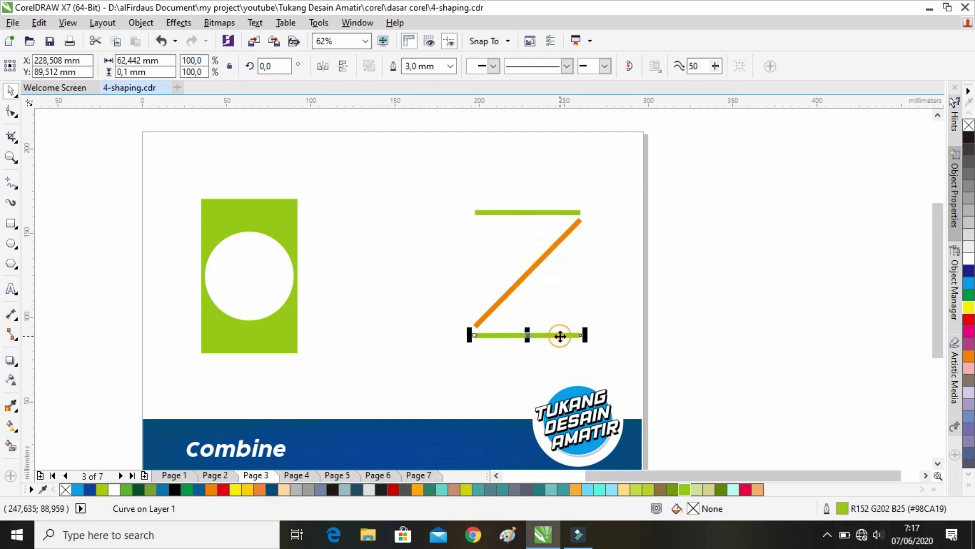
left_click_drag(446, 170, 592, 367)
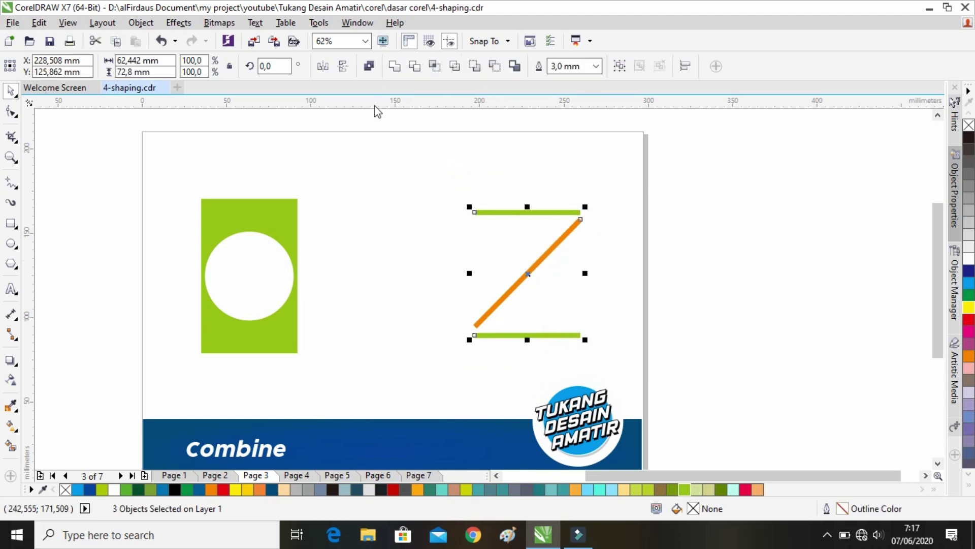
left_click(369, 69)
left_click(427, 211)
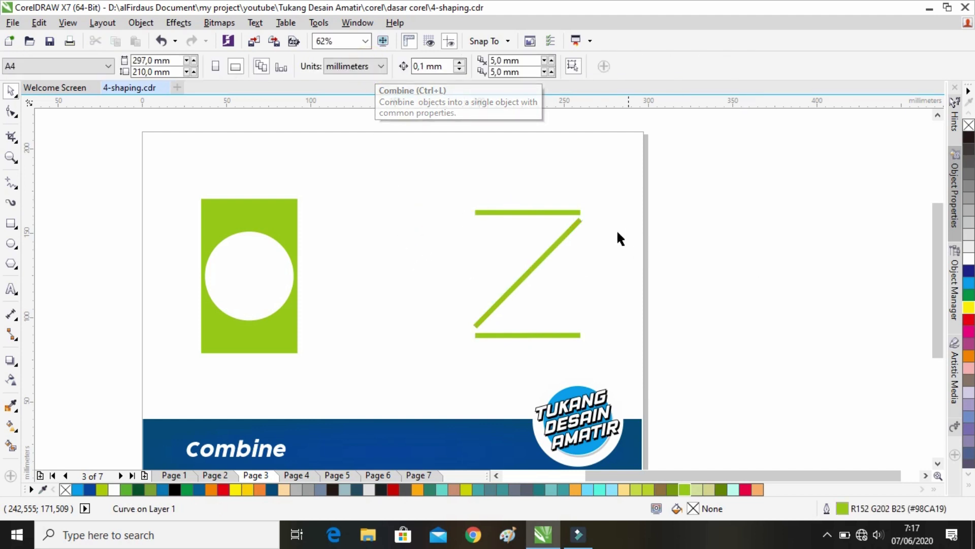
Try moving the combined Z next to the rectangle with the circular hole, at about X 145 mm, Y 123 mm, and undo the move
scroll(581, 227, "up", 3)
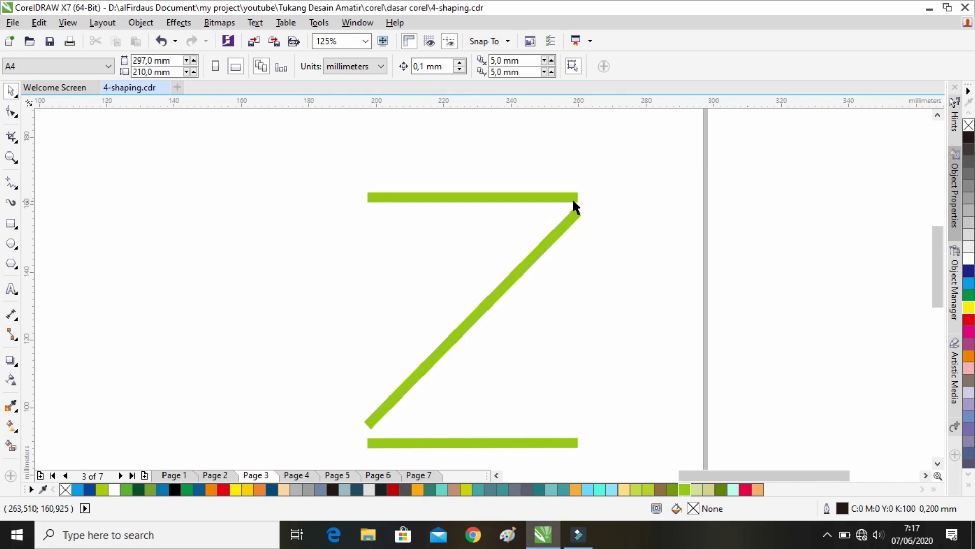
left_click(538, 247)
scroll(538, 248, "up", 1)
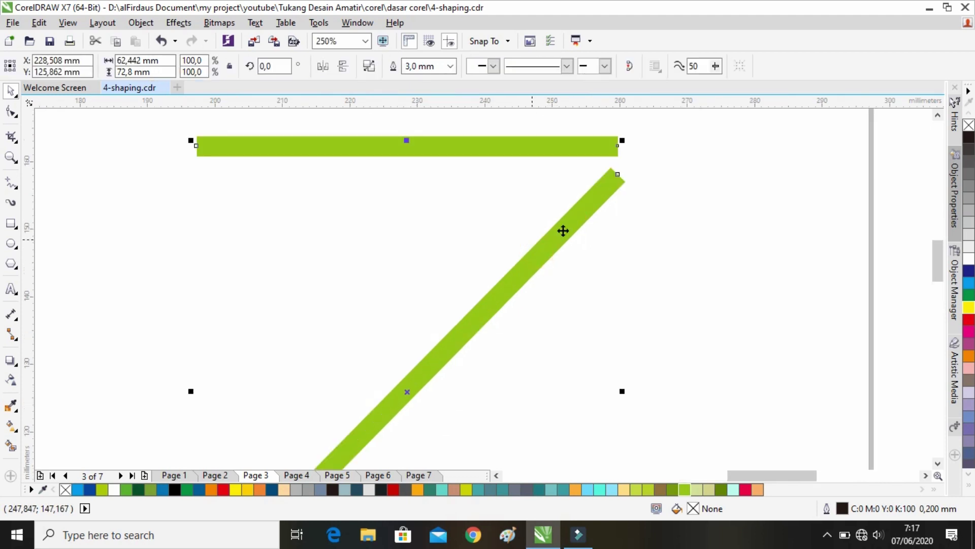
scroll(559, 237, "down", 1)
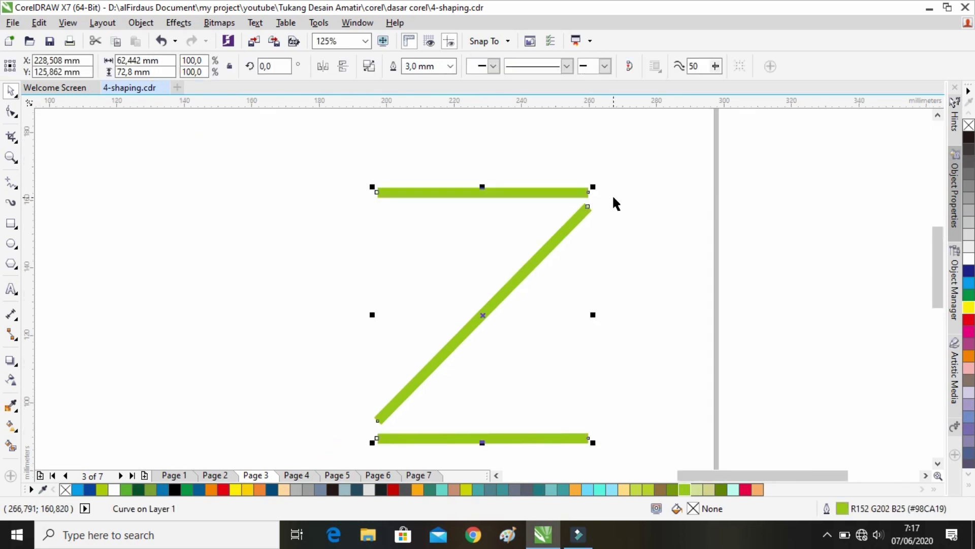
left_click(476, 234)
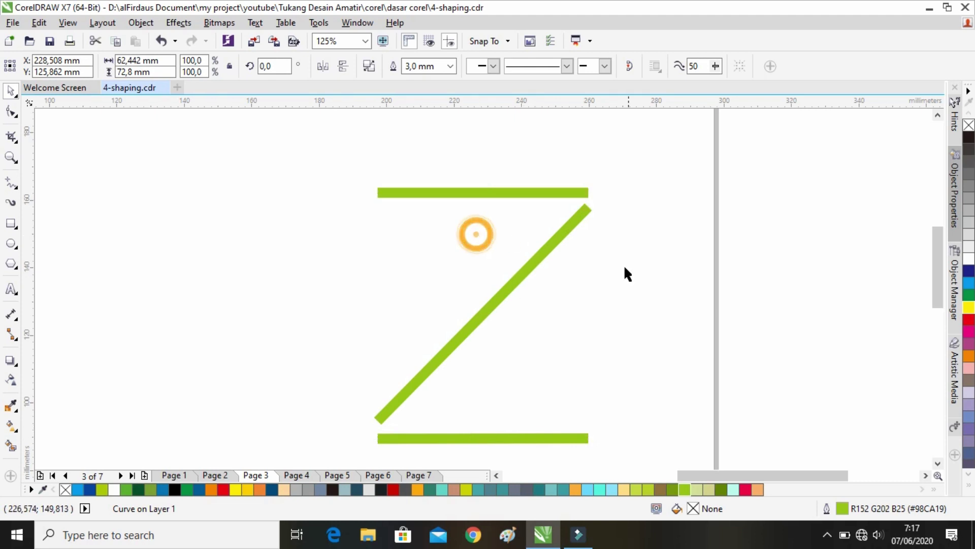
scroll(627, 274, "down", 1)
left_click(433, 235)
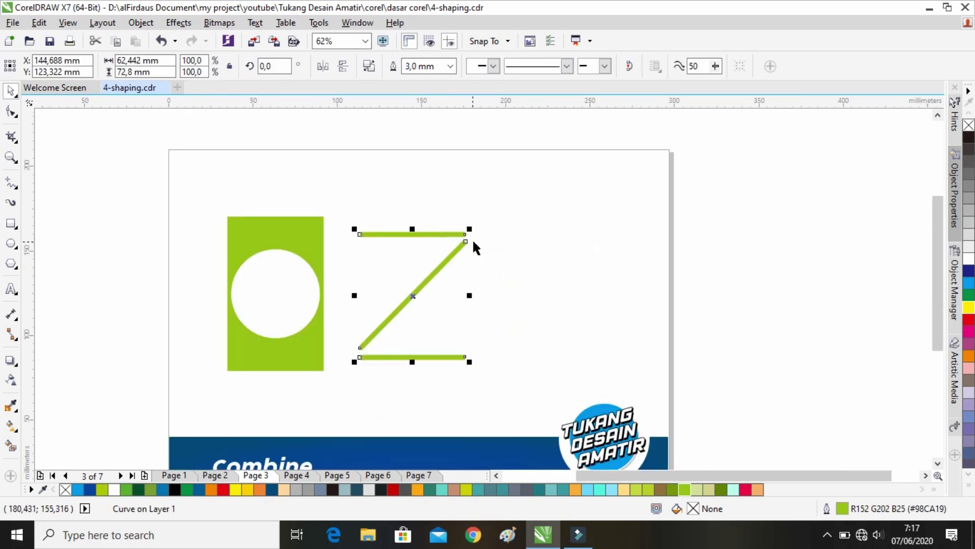
left_click_drag(475, 248, 471, 210)
left_click(629, 245)
left_click(584, 229)
key("ctrl+z")
With the Shape tool, move the diagonal's end nodes onto the upper line's right end and the lower line's left end
scroll(611, 238, "up", 1)
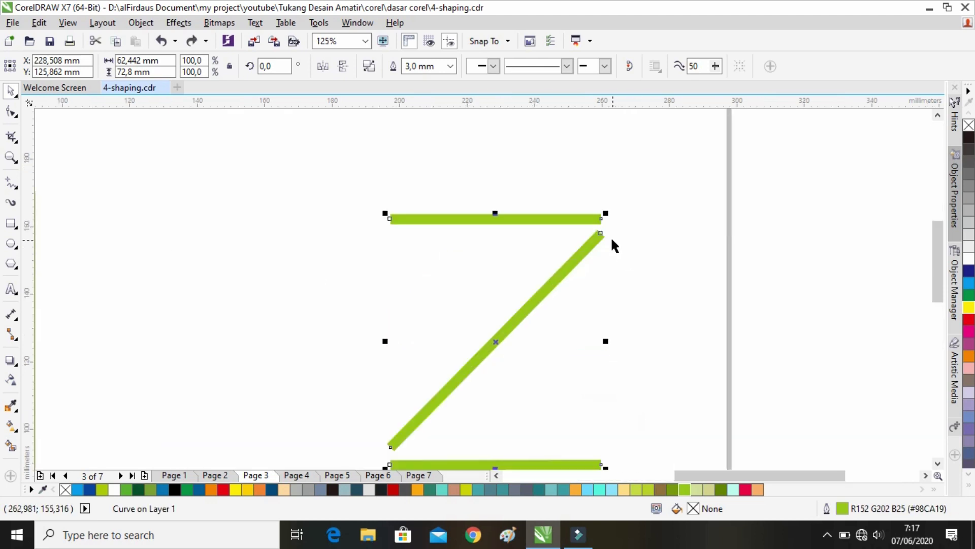
left_click(11, 113)
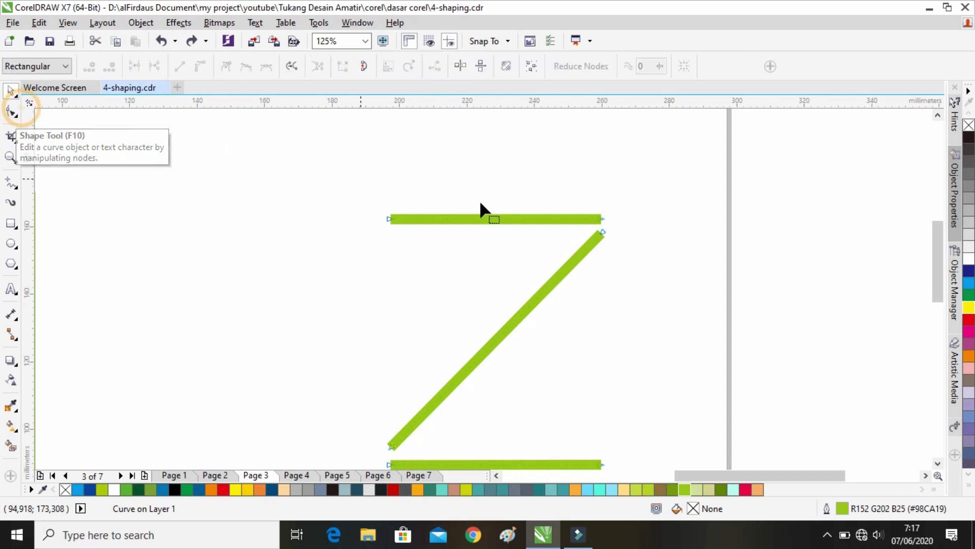
left_click_drag(602, 230, 604, 221)
scroll(520, 283, "down", 3)
scroll(521, 282, "left", 2)
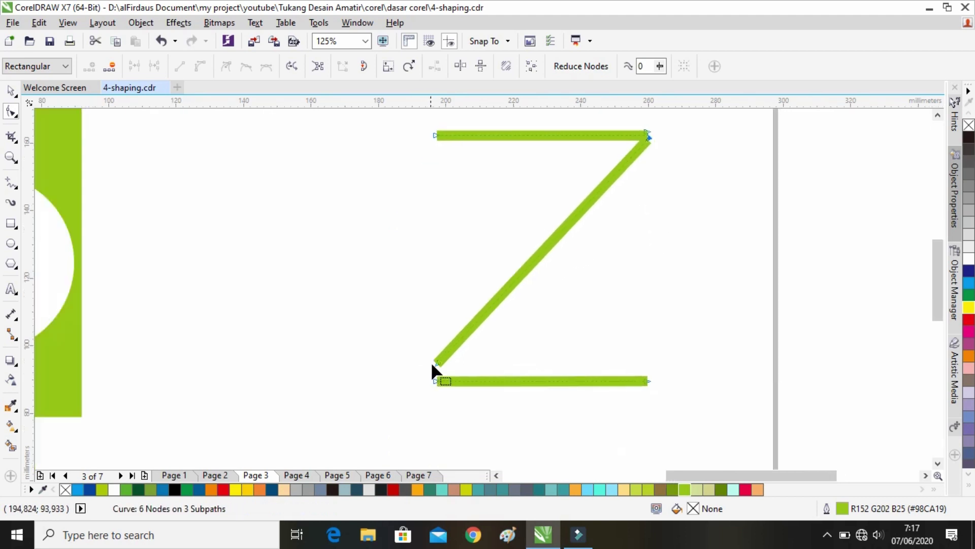
mouse_move(432, 378)
left_mouse_down()
mouse_move(440, 382)
mouse_move(433, 381)
left_mouse_up()
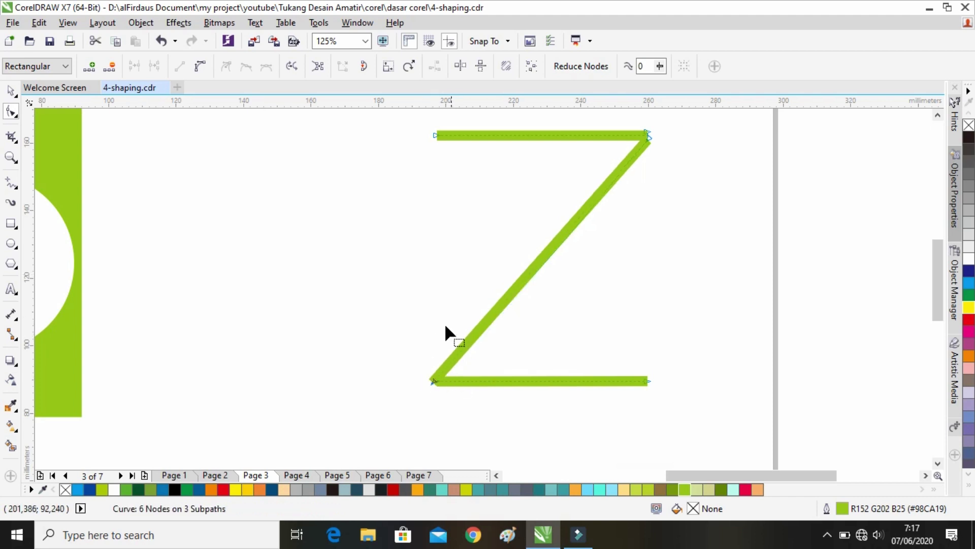
Join the diagonal's end nodes with the upper line's right end node and the lower line's left end node
left_click_drag(646, 141, 650, 133)
scroll(416, 401, "up", 4)
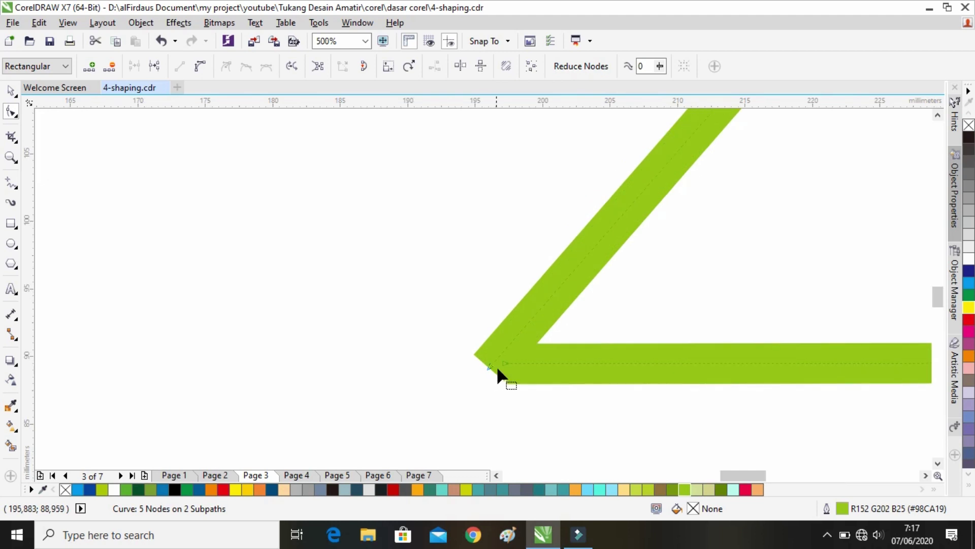
left_click_drag(494, 364, 476, 365)
scroll(366, 351, "down", 4)
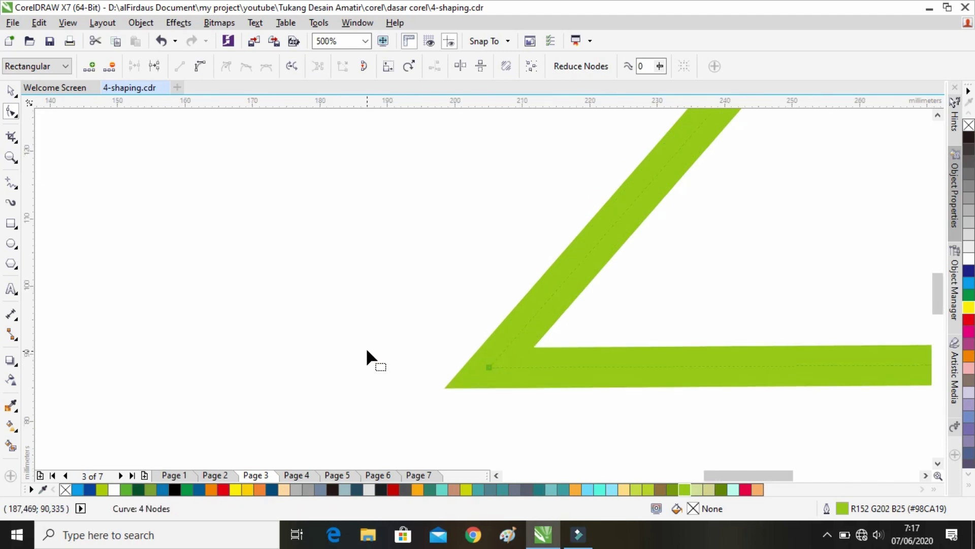
With the Pick tool, move the joined Z on the page to about X 202 mm, Y 117 mm
left_click(11, 91)
left_click(247, 247)
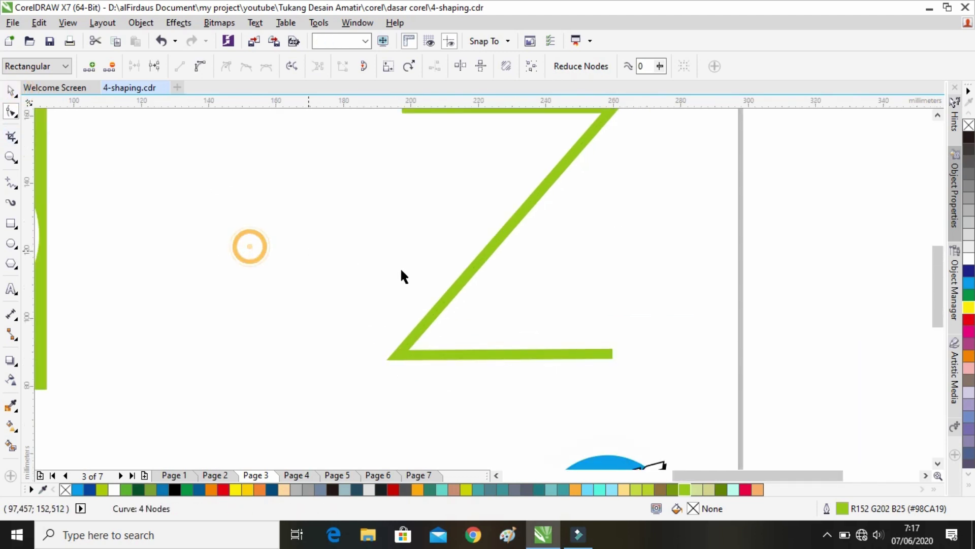
scroll(400, 266, "down", 2)
scroll(395, 256, "down", 1)
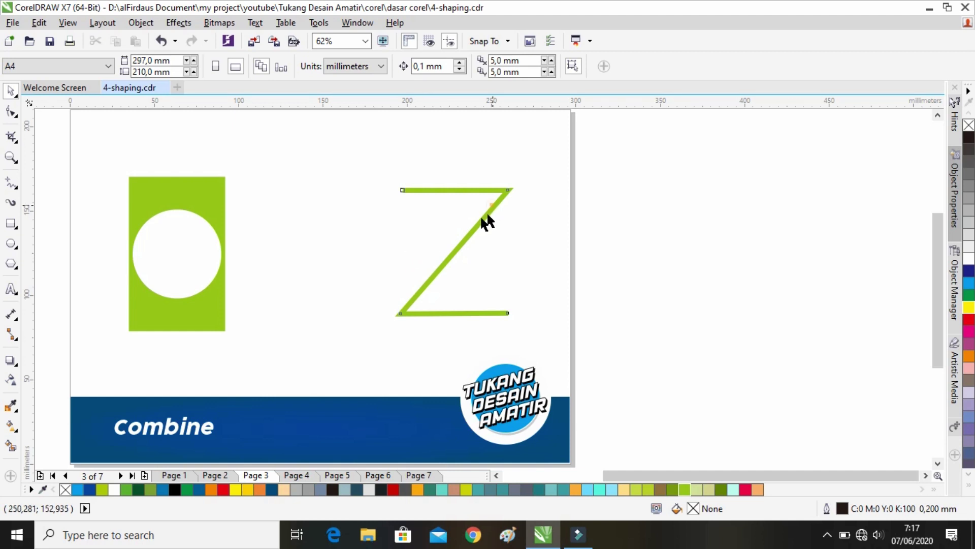
left_click_drag(491, 203, 445, 217)
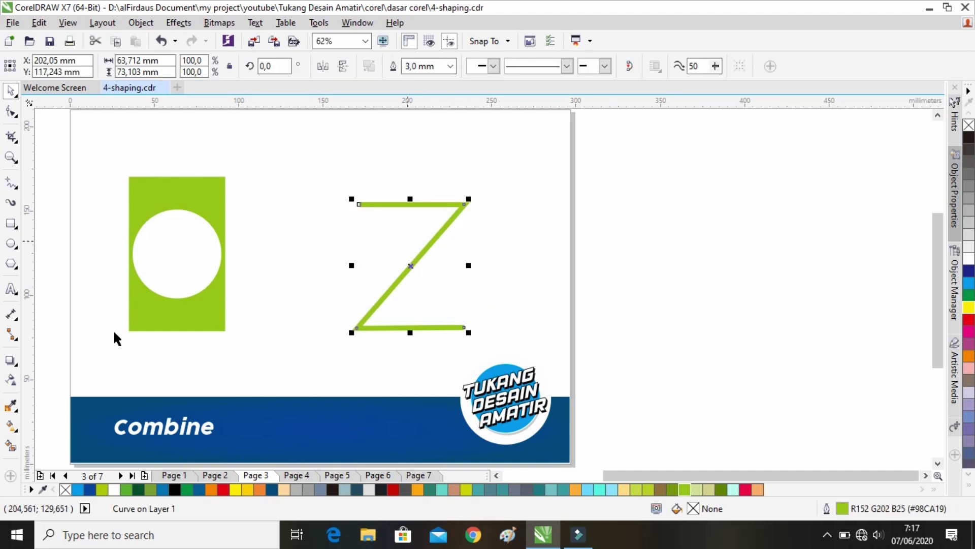
Open Page 4, try moving the Weld example's square and circle apart, and undo the moves
left_click(296, 475)
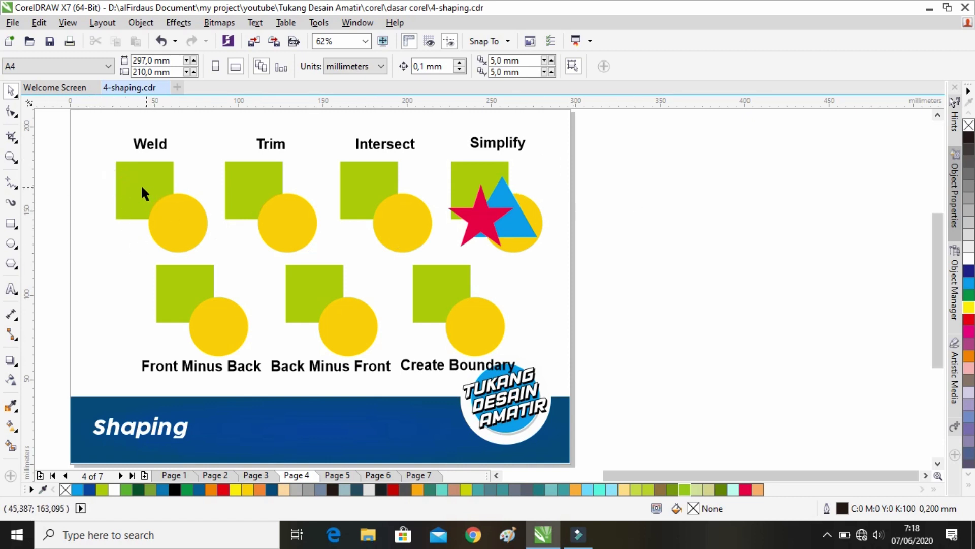
left_click_drag(143, 193, 130, 190)
left_click(194, 221)
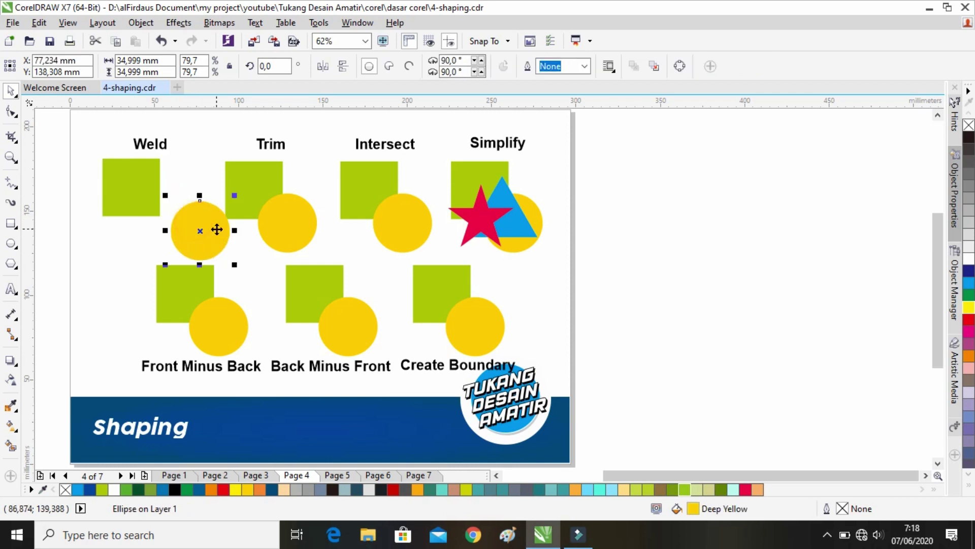
key("ctrl+z")
left_click(90, 198)
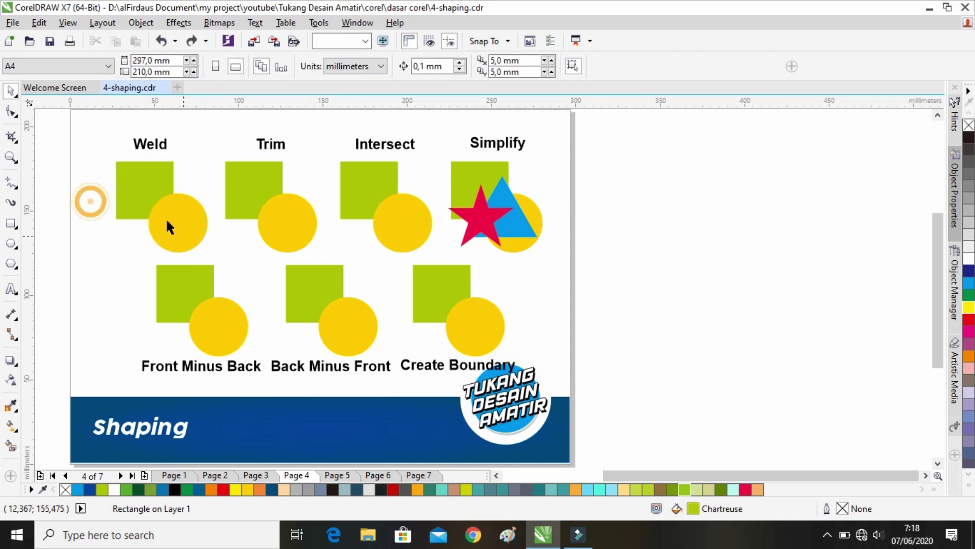
Weld the Weld example's square and circle, selected together with a marquee, try moving the welded shape, and undo both
left_click_drag(98, 152, 216, 261)
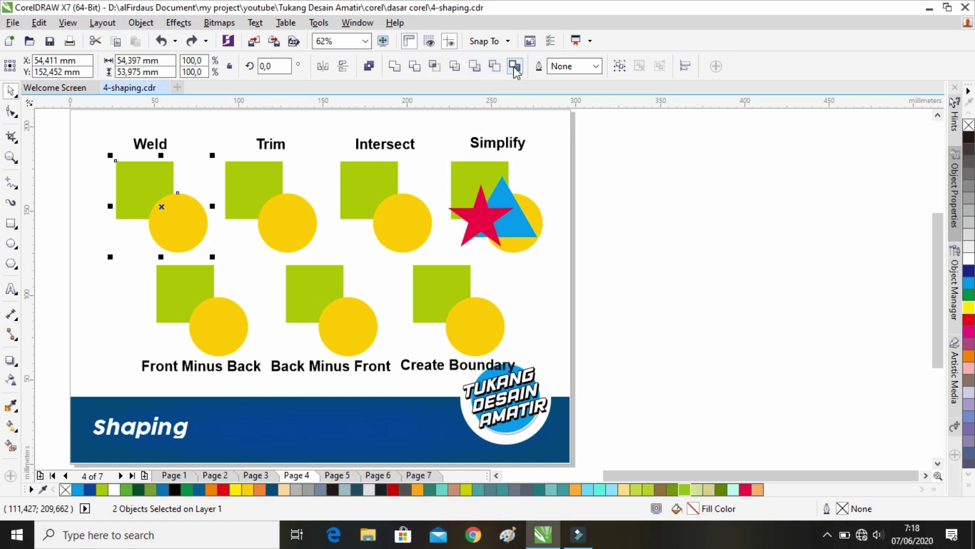
left_click(394, 67)
left_click(193, 175)
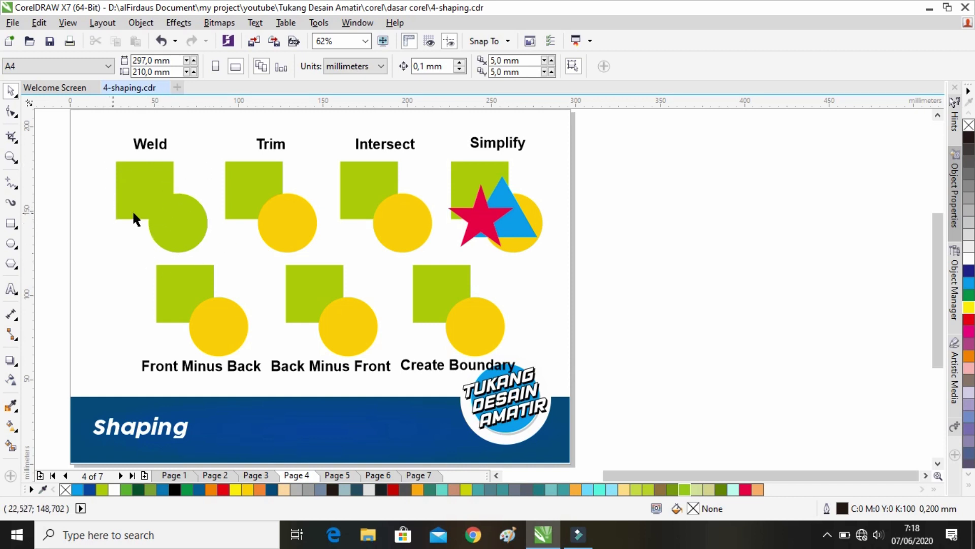
left_click(166, 185)
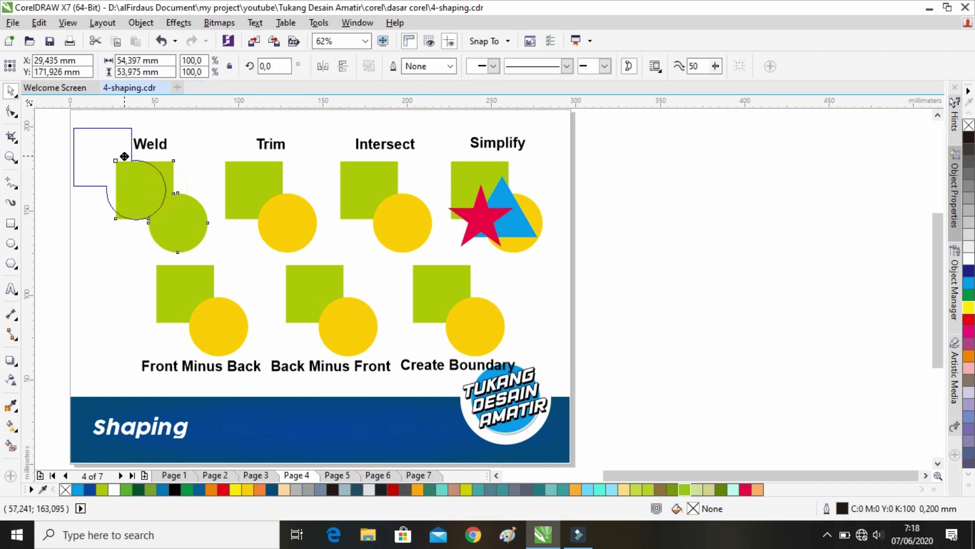
key("ctrl+z")
left_click(91, 183)
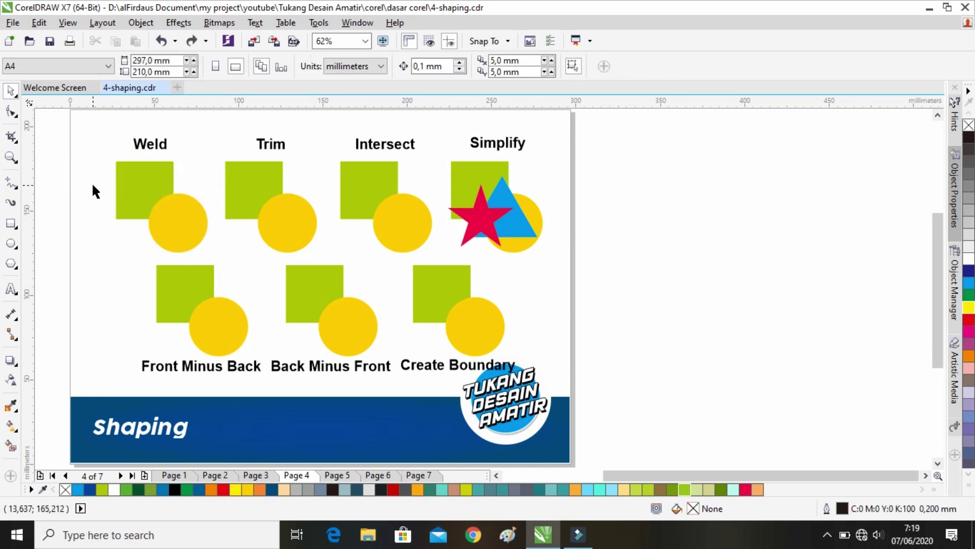
Try welding the Weld example with the green square selected first and the yellow circle second, and undo the weld
left_click(133, 180)
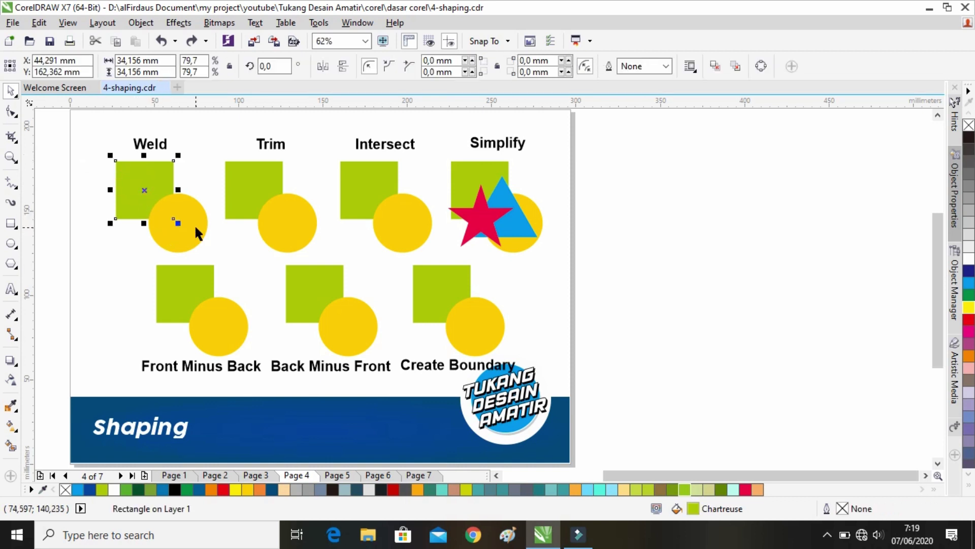
left_click(193, 169)
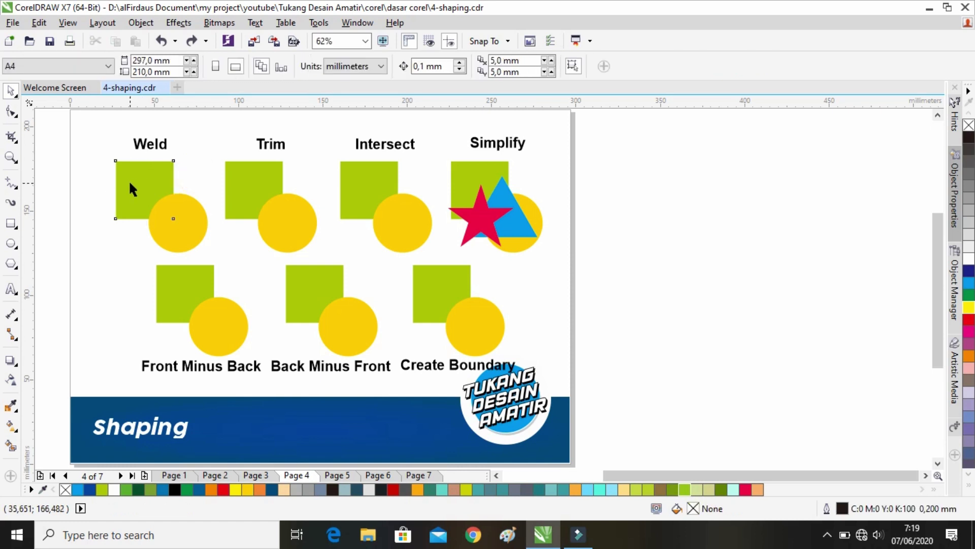
left_click(129, 179)
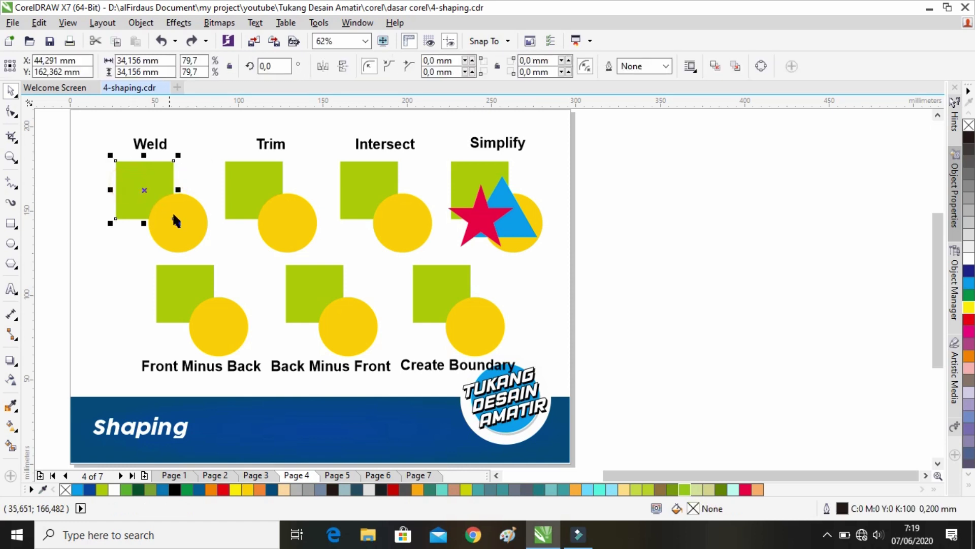
left_click(200, 230, "shift")
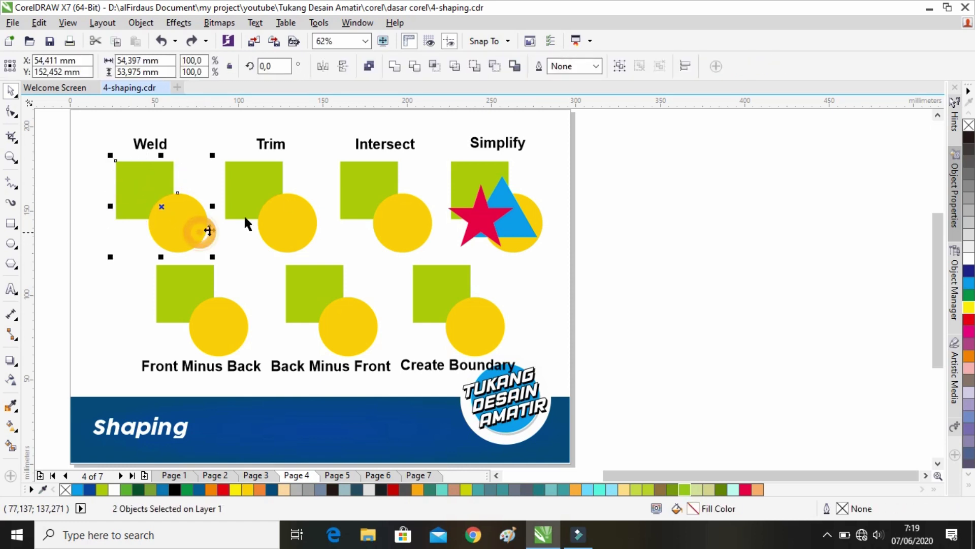
left_click(395, 69)
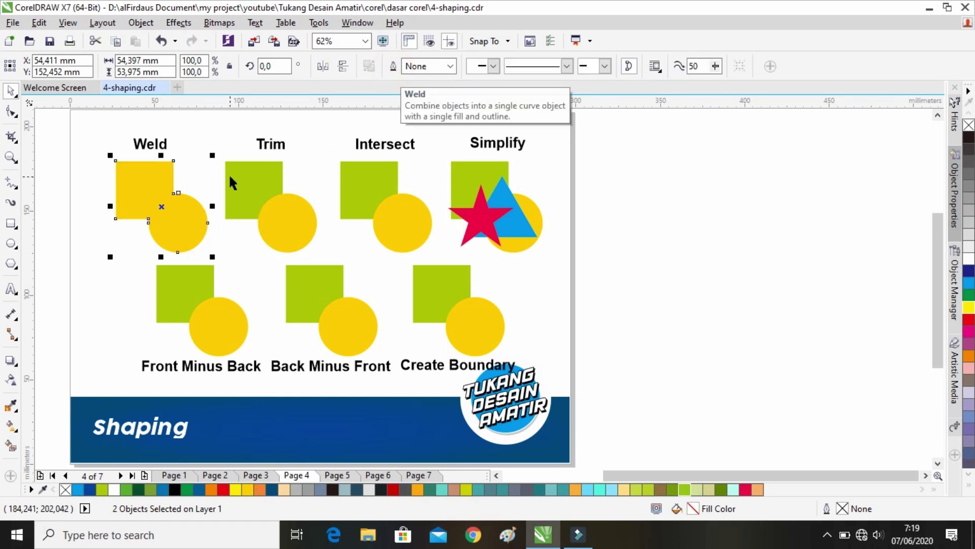
left_click(202, 174)
key("ctrl+z")
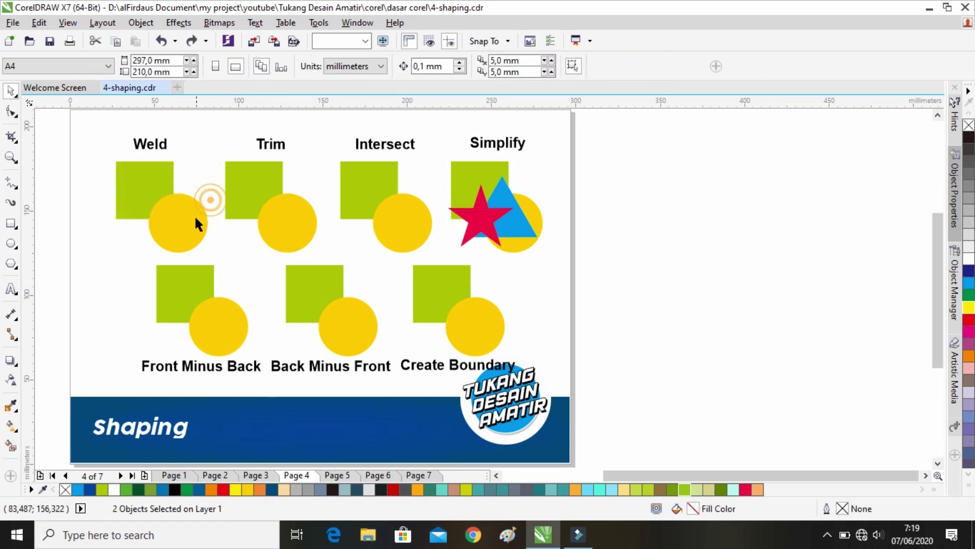
Weld the Weld example's shapes with the yellow circle selected first and the green square last
left_click(195, 217)
left_click(147, 179, "shift")
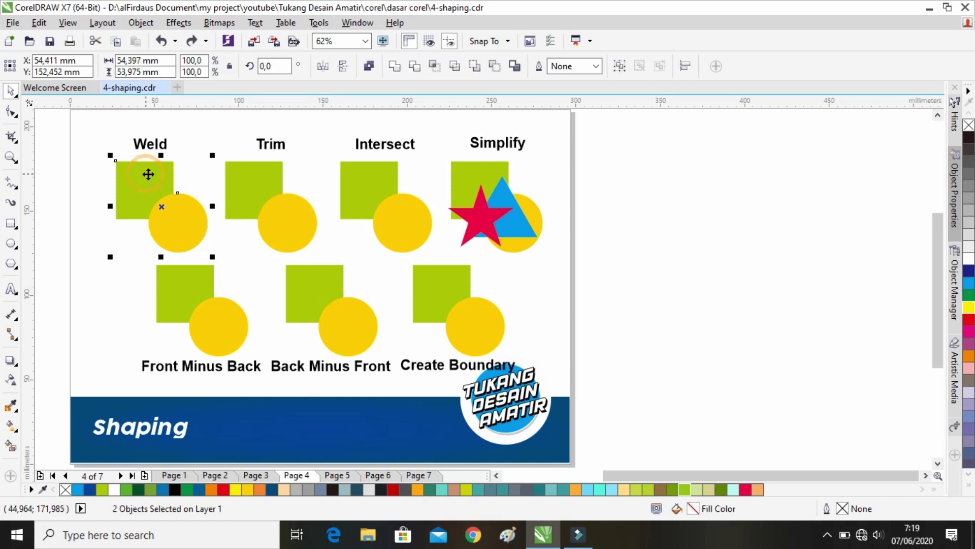
left_click(402, 70)
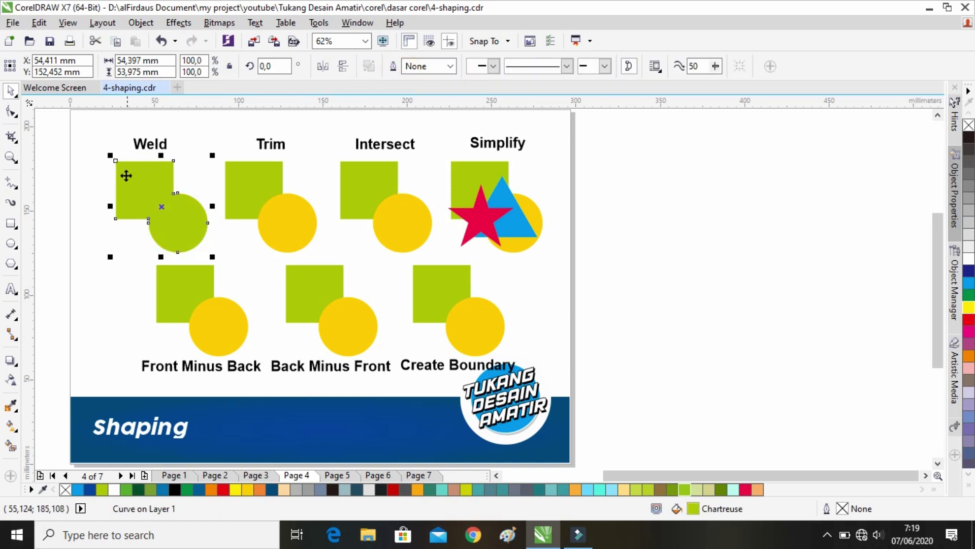
left_click(199, 173)
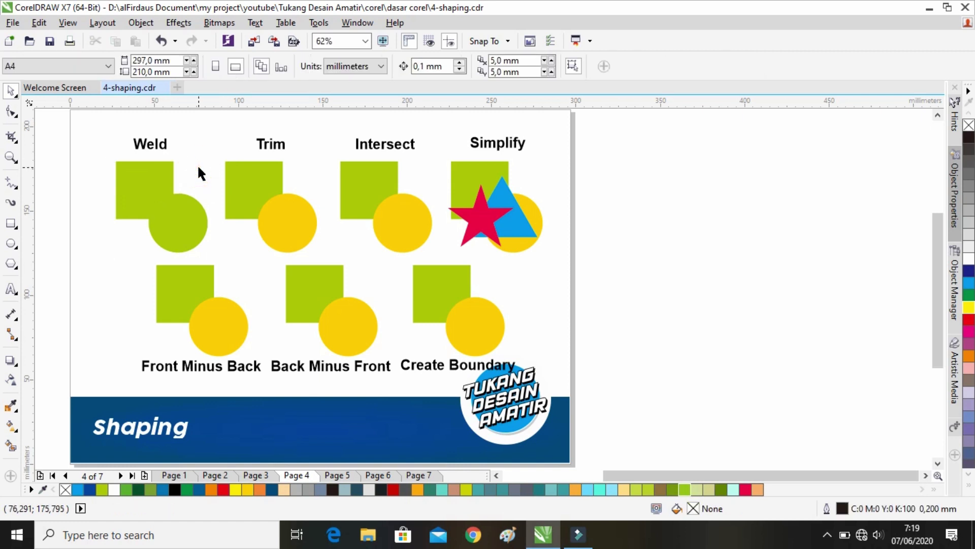
Trim the Trim example's yellow circle with the green square, try moving the trimmed circle away, and undo the trim
left_click_drag(215, 147, 326, 261)
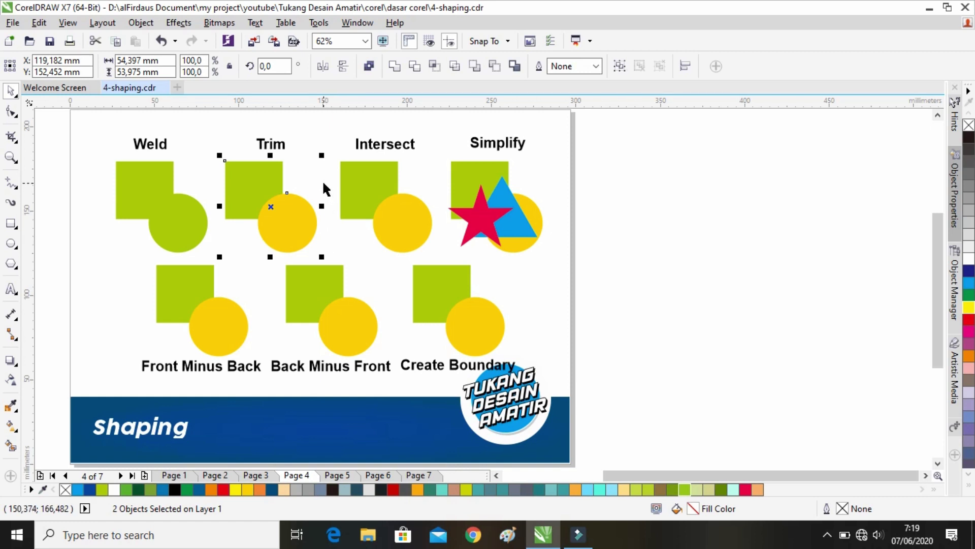
left_click(309, 184)
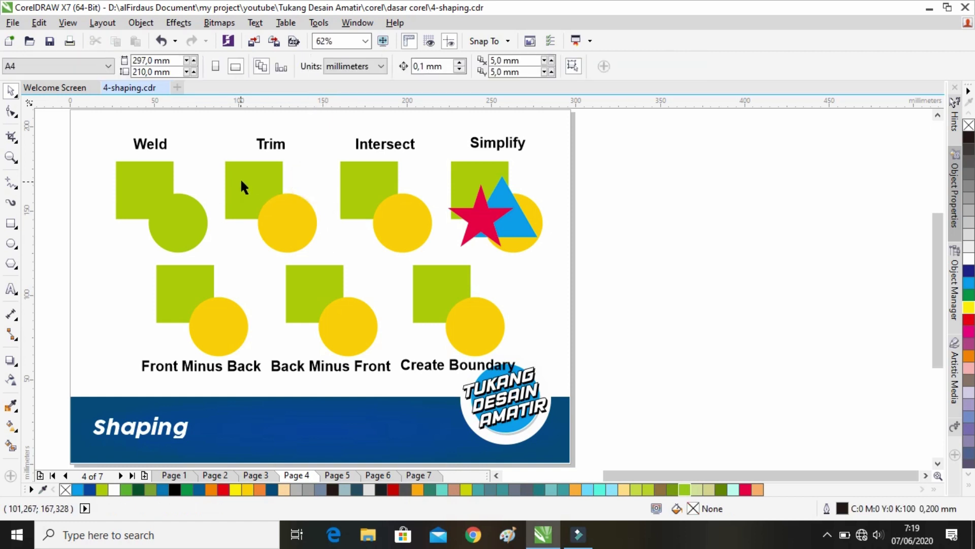
left_click(241, 181)
left_click(301, 220, "shift")
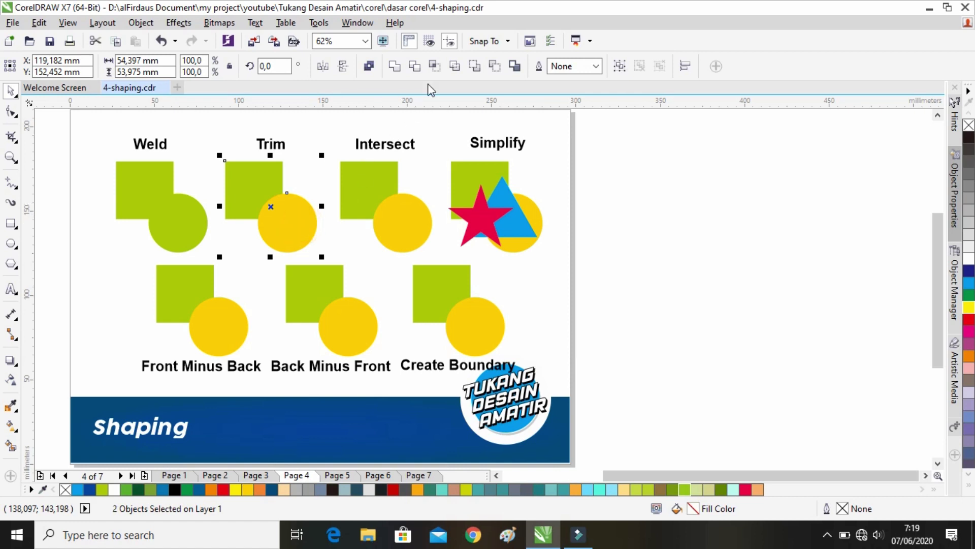
left_click(414, 66)
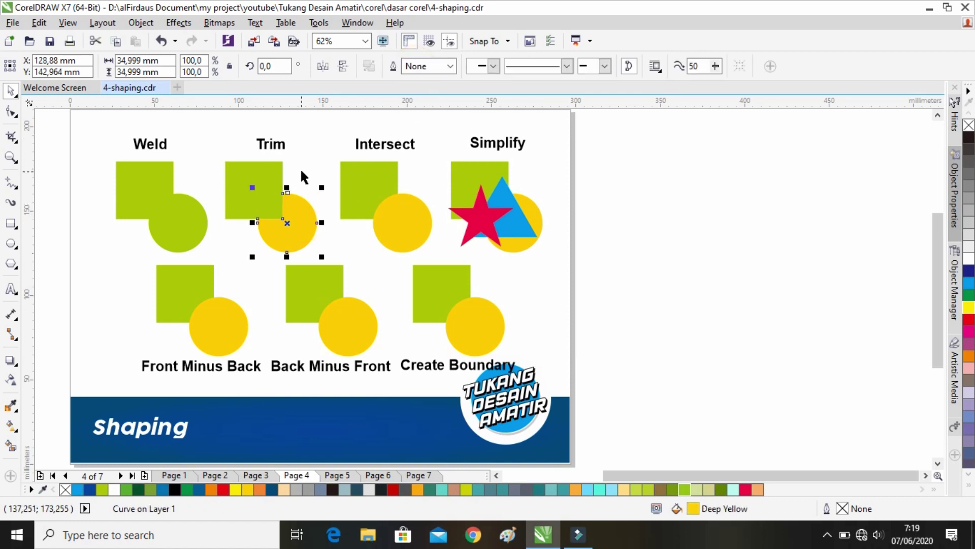
left_click(302, 167)
left_click_drag(301, 211, 333, 228)
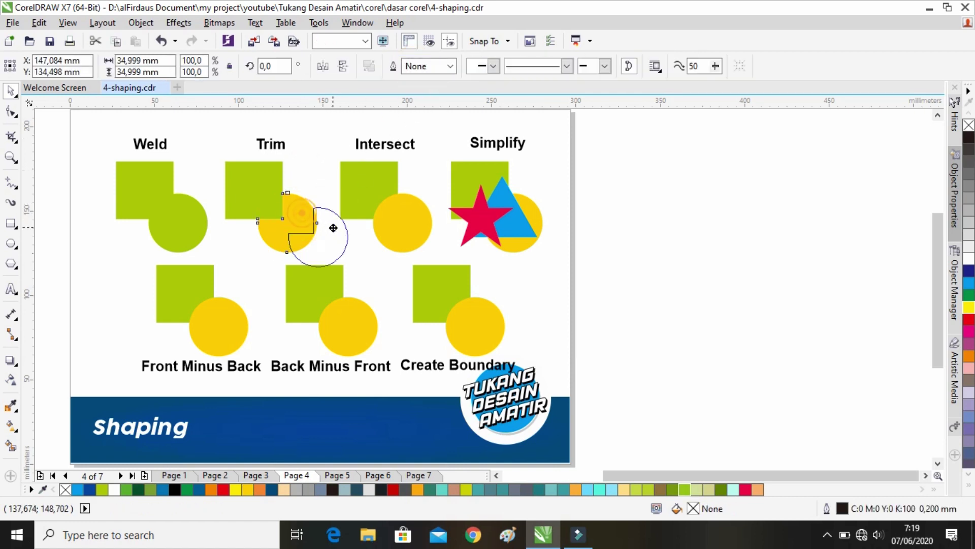
key("Escape")
key("ctrl+z")
left_click(316, 178)
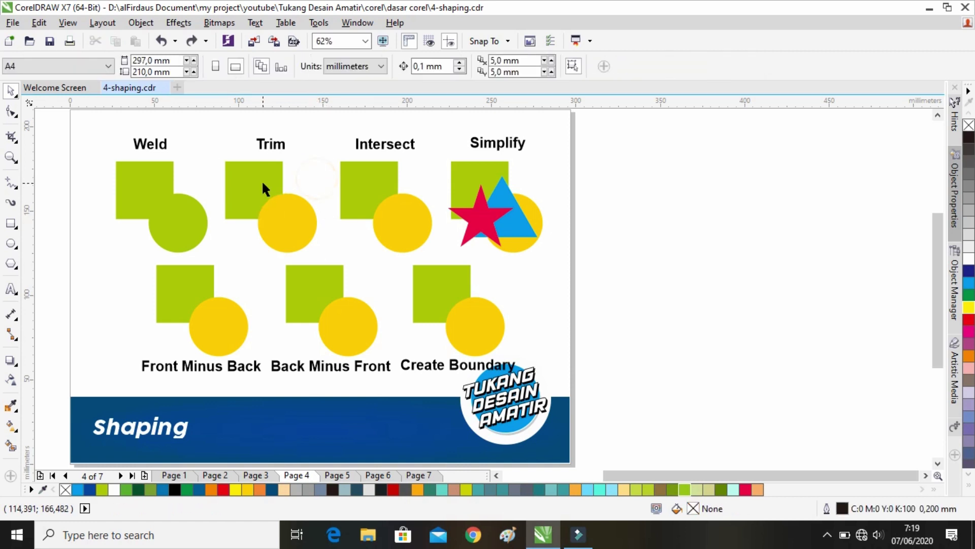
Trim the Trim example's circle once more, selecting the square first and the circle second, and undo it
left_click(234, 180)
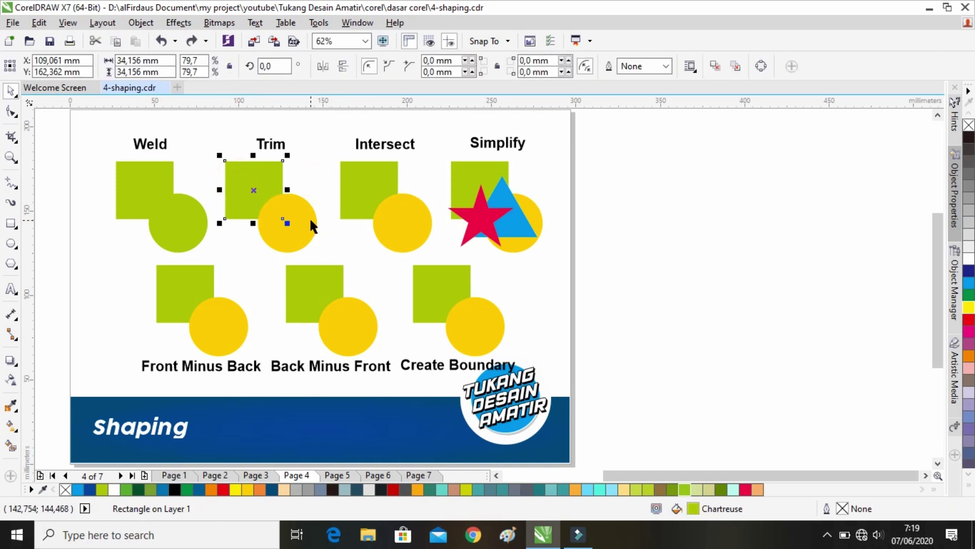
left_click(310, 221, "shift")
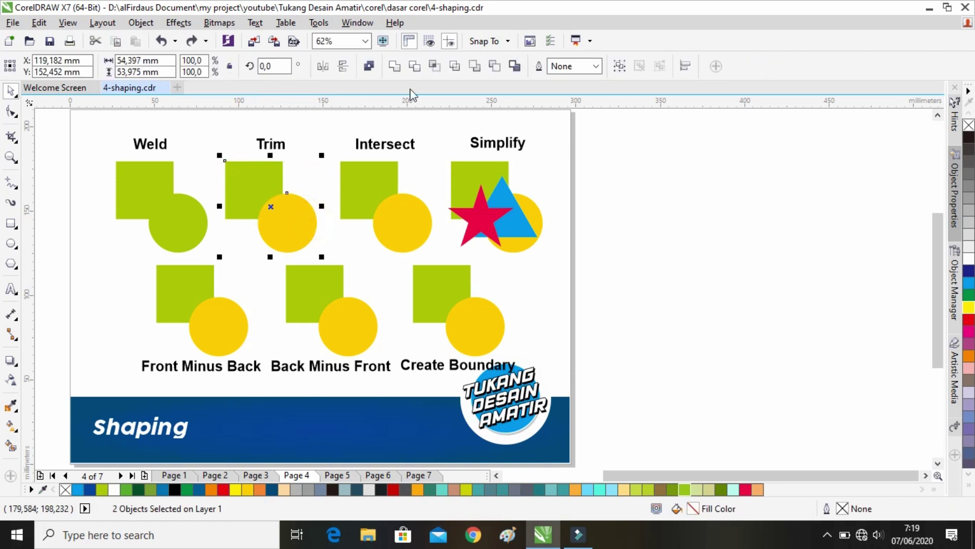
left_click(318, 170)
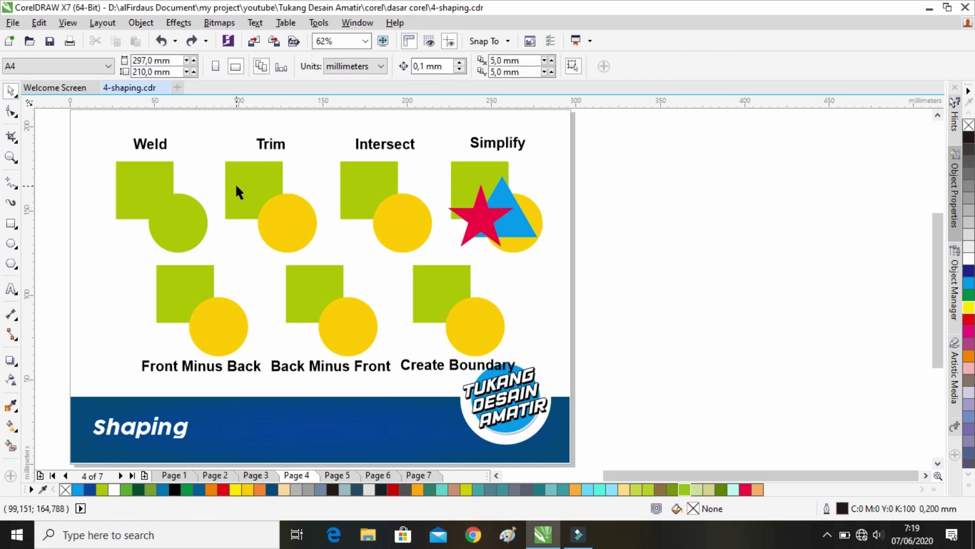
left_click(236, 186)
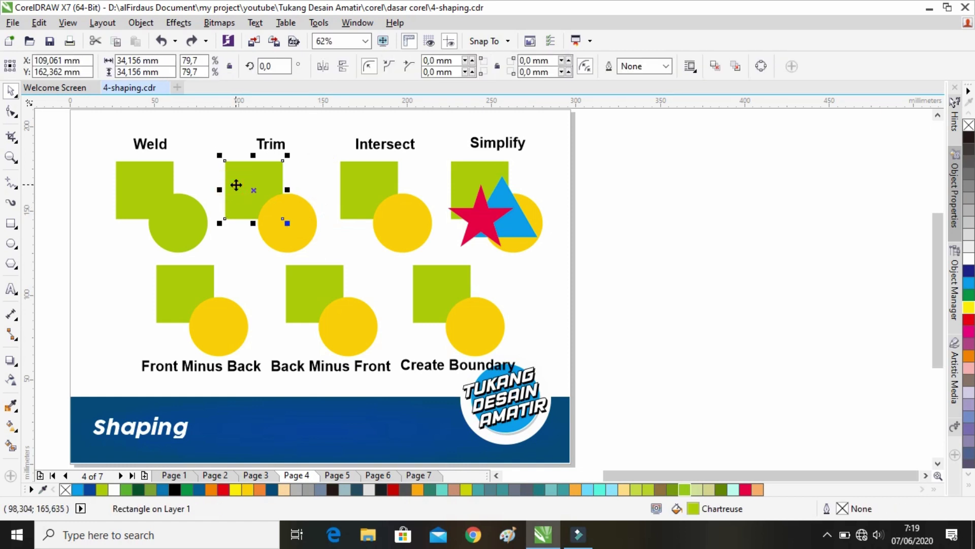
left_click(302, 234, "shift")
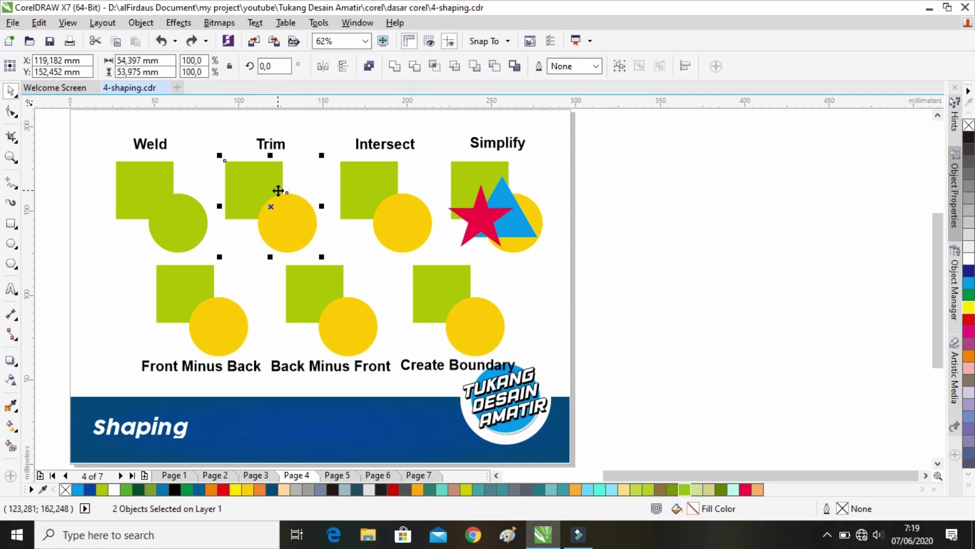
left_click(415, 70)
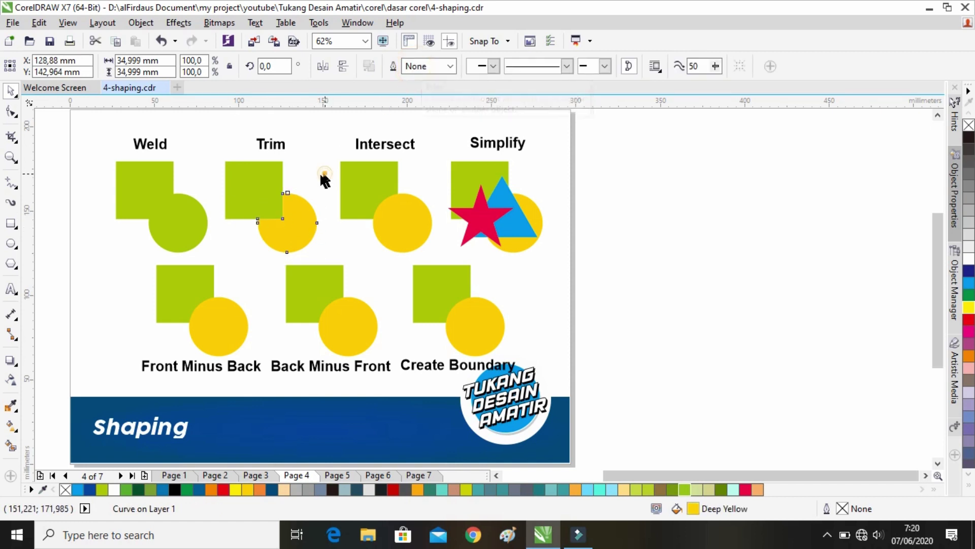
left_click(325, 171)
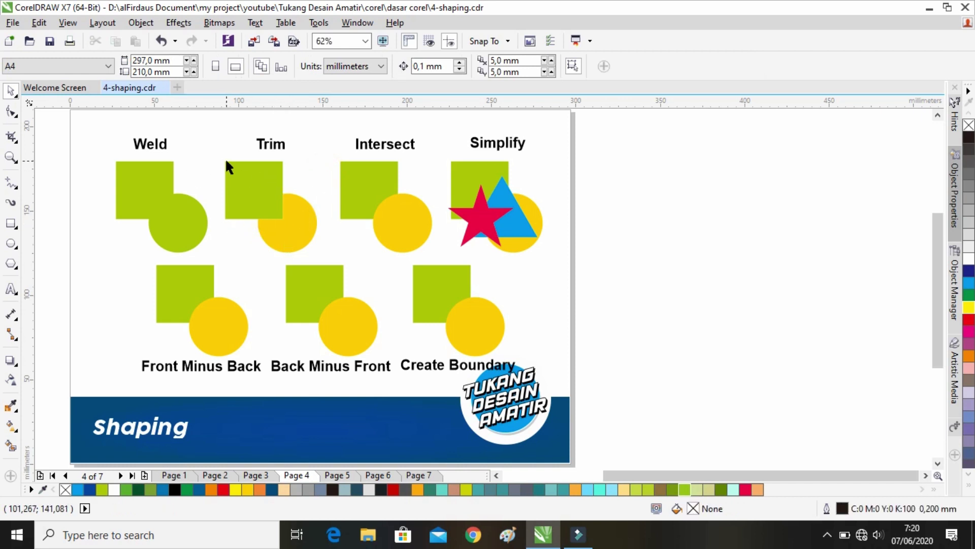
key("ctrl+z")
left_click(311, 171)
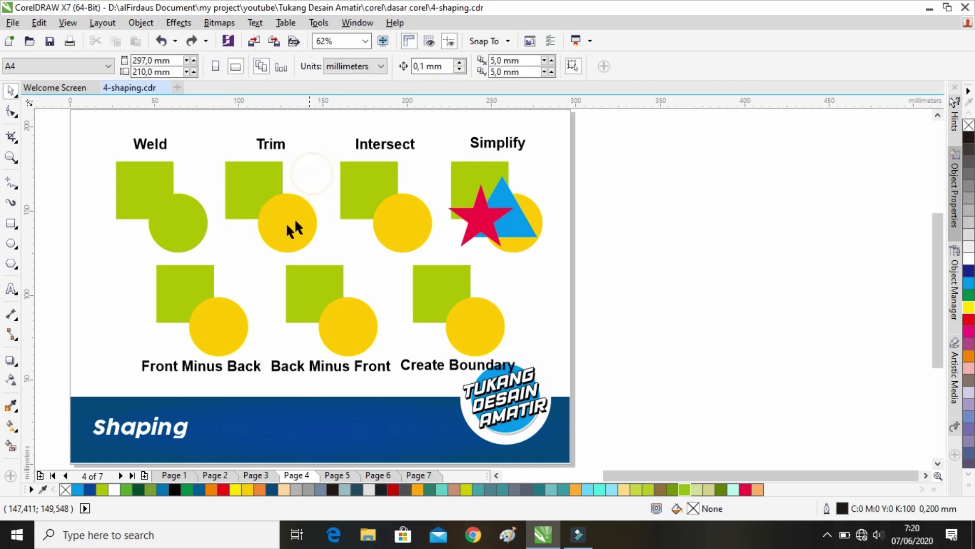
Trim the Trim example's green square with the yellow circle, selecting the circle first and the square second
left_click(294, 219)
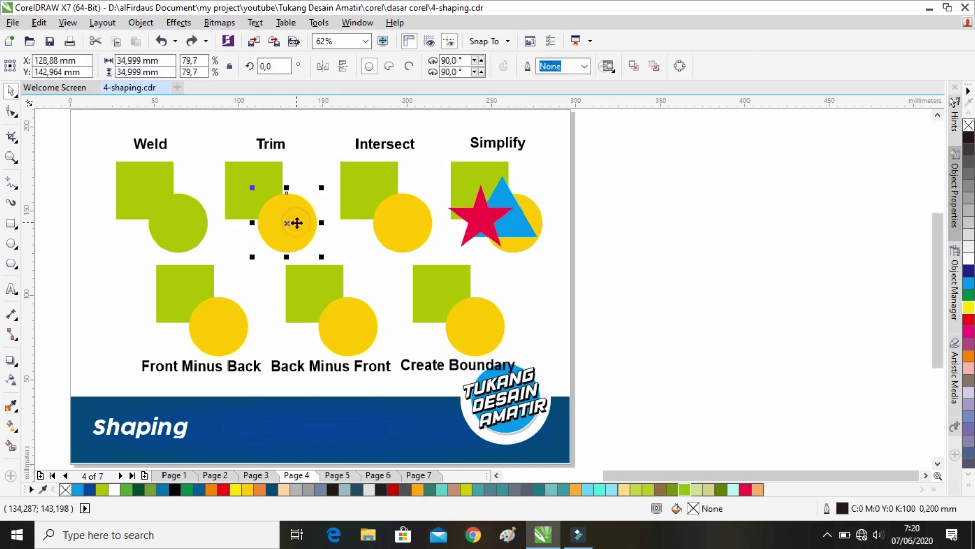
left_click(263, 164, "shift")
left_click(415, 66)
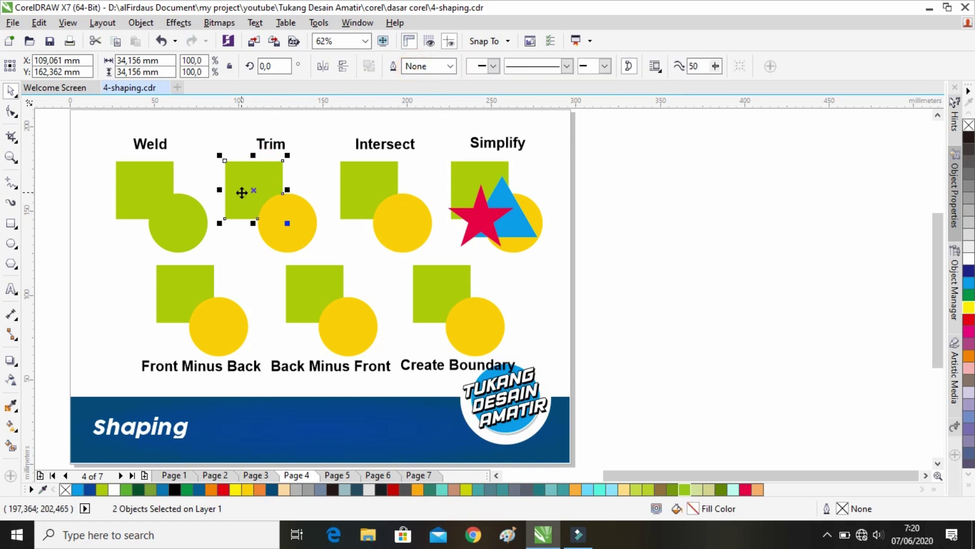
left_click(313, 167)
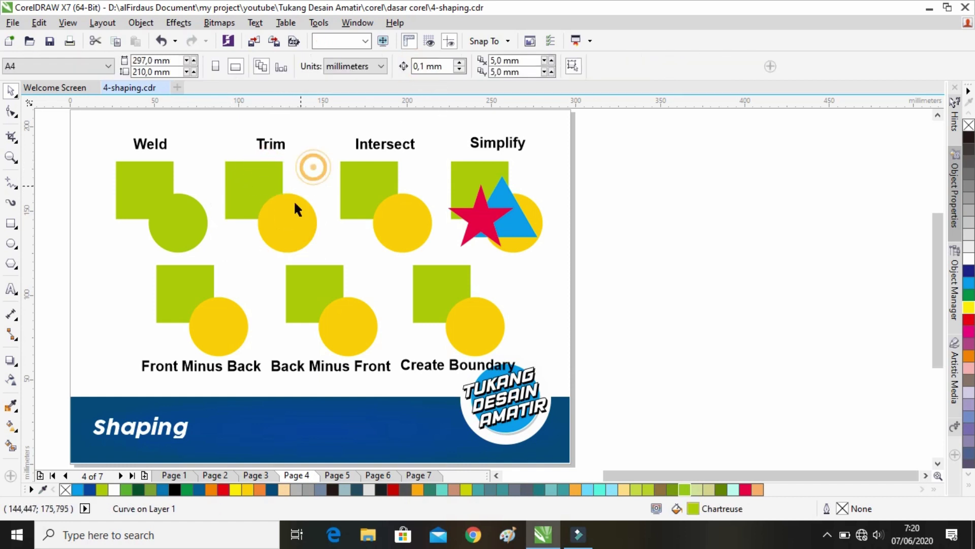
Apply Intersect to the Intersect example's green square and yellow circle
left_click_drag(359, 203, 286, 202)
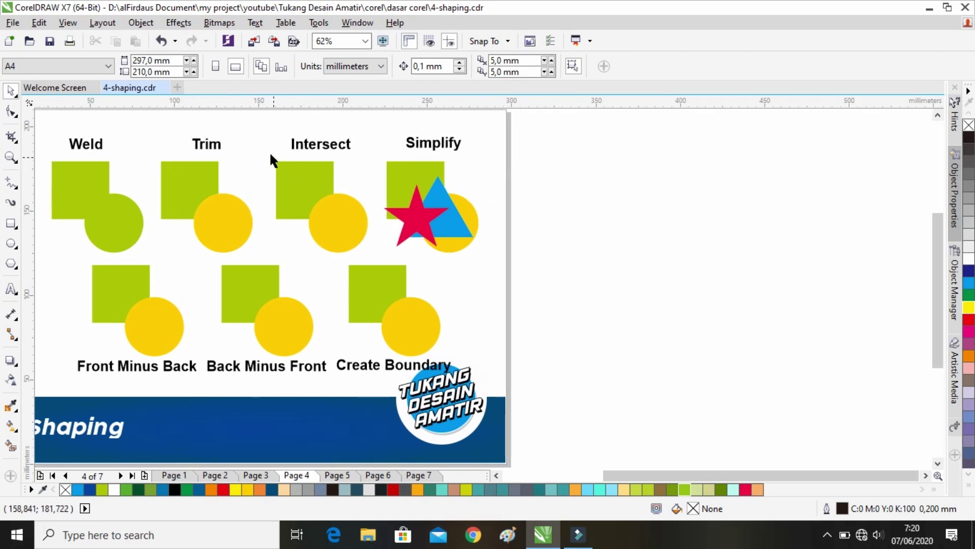
left_click_drag(268, 154, 379, 254)
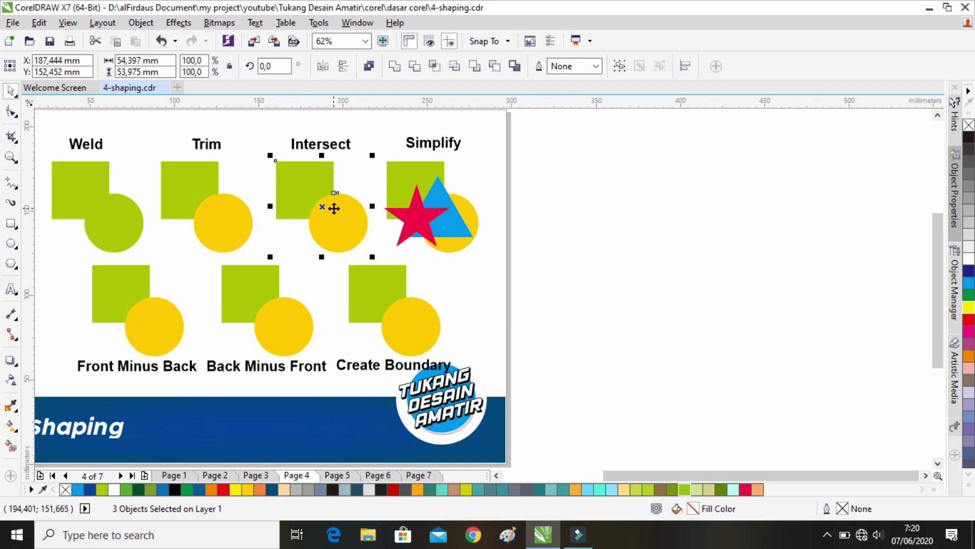
left_click(434, 66)
left_click(359, 173)
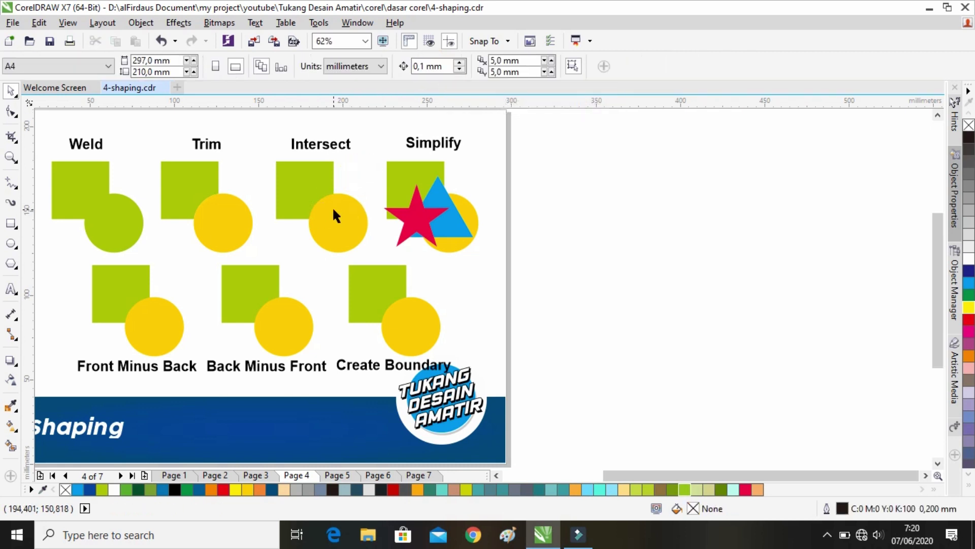
Try moving the Intersect example's circle, square and overlap piece apart, and undo the moves
left_click_drag(340, 211, 369, 235)
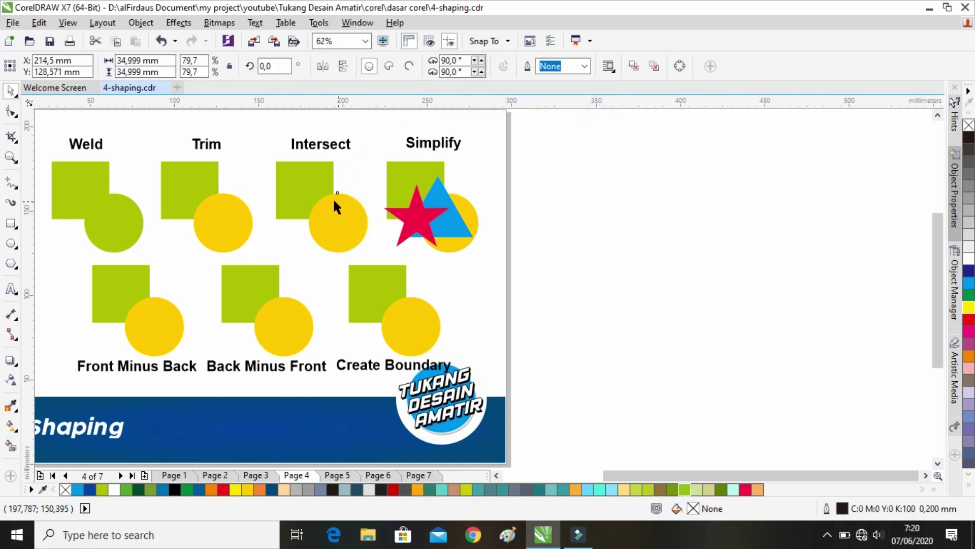
left_click_drag(306, 184, 275, 171)
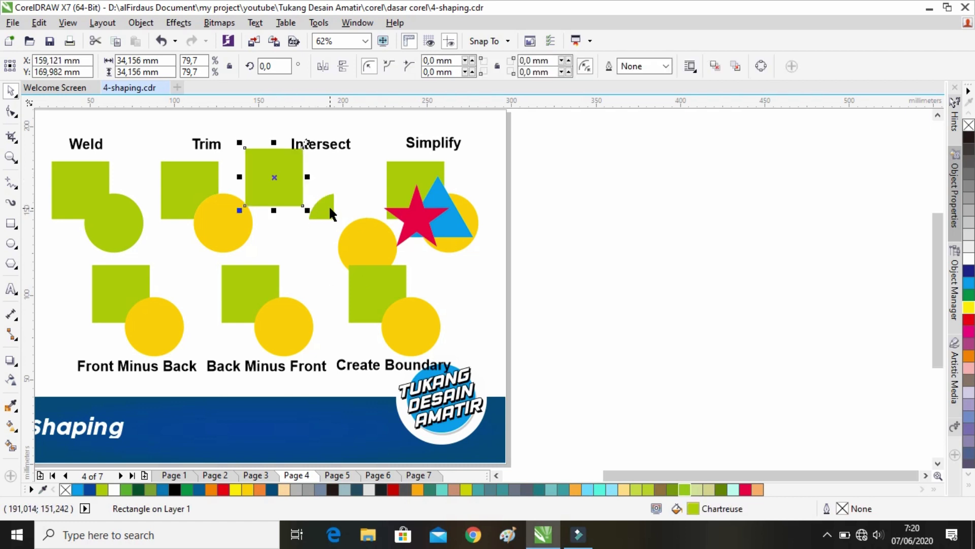
left_click_drag(330, 207, 309, 234)
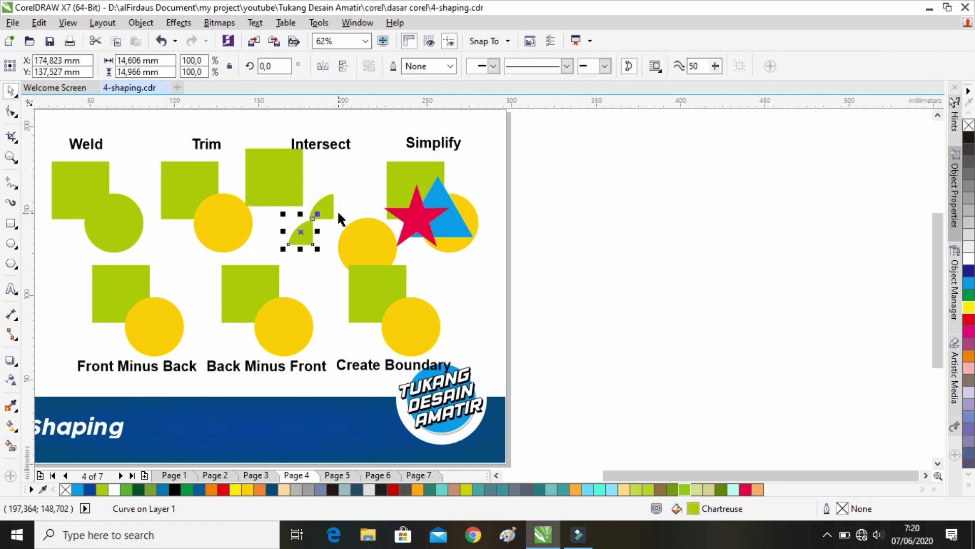
key("ctrl+z")
key("ctrl+z")
key("ctrl+z")
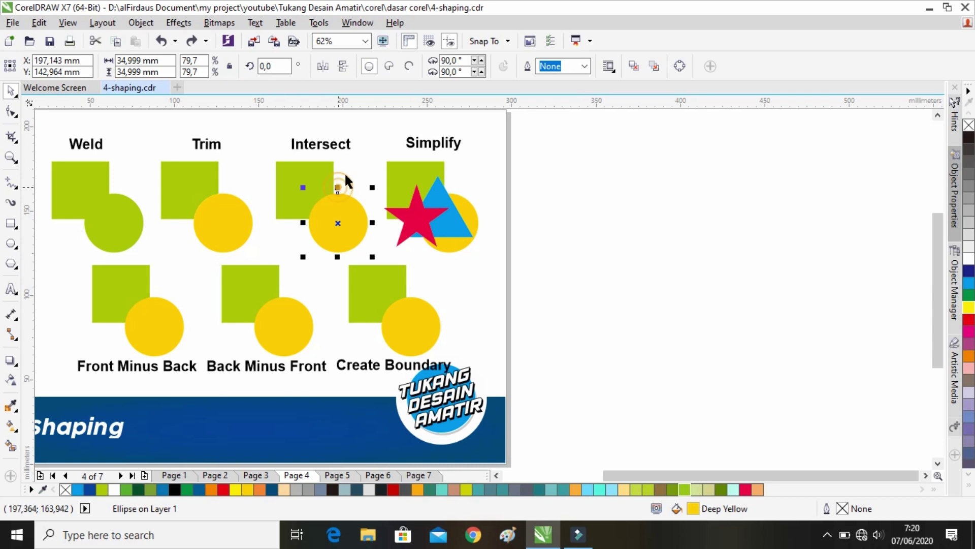
Try moving just the Intersect example's square and circle away from the overlap piece, and undo both moves
left_click(345, 172)
left_click(307, 172)
left_click_drag(334, 230, 356, 257)
key("ctrl+z")
key("ctrl+z")
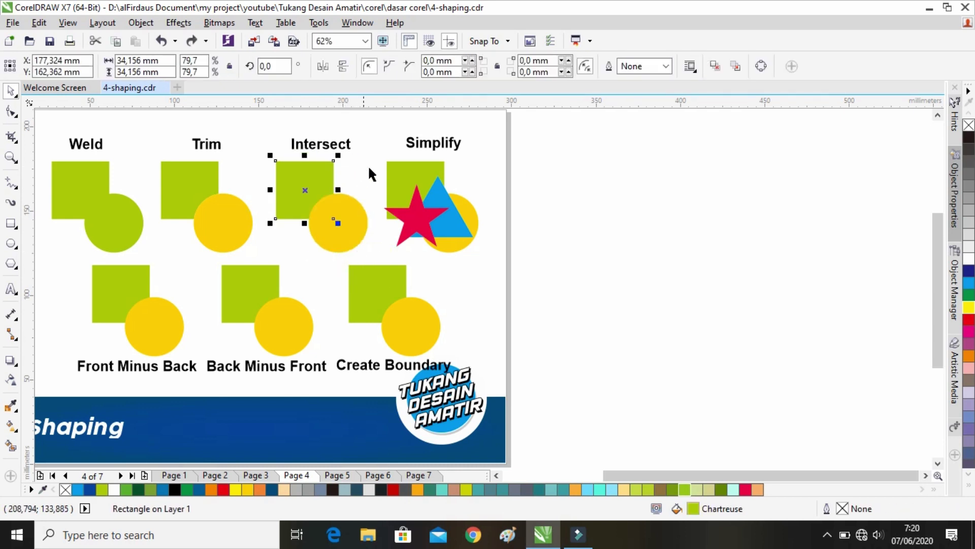
left_click(370, 160)
Apply Simplify to the Simplify example's square, circle, triangle and star
left_click_drag(436, 174, 407, 182)
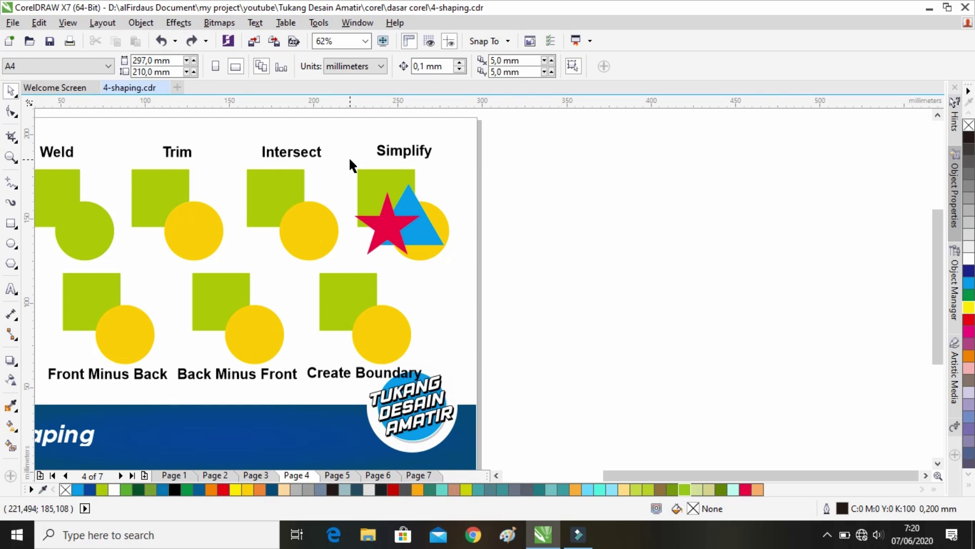
left_click_drag(348, 156, 463, 264)
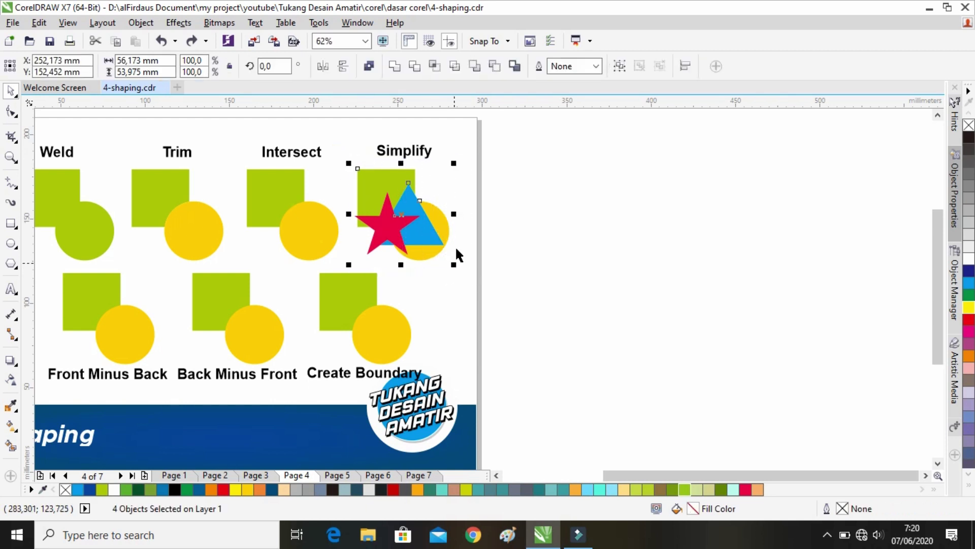
left_click(456, 72)
left_click(457, 189)
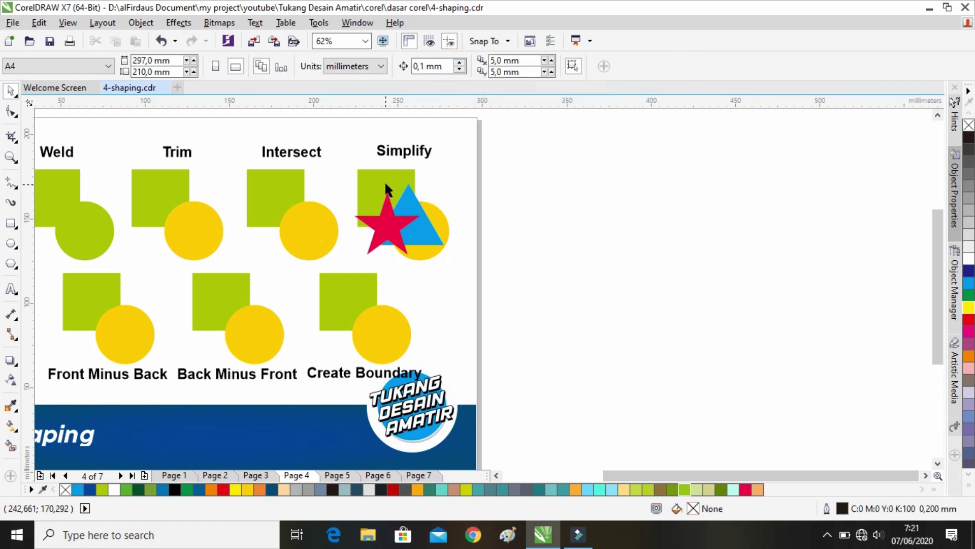
Try moving the simplified square, circle, triangle and star apart, and undo all the moves
left_click_drag(384, 181, 359, 160)
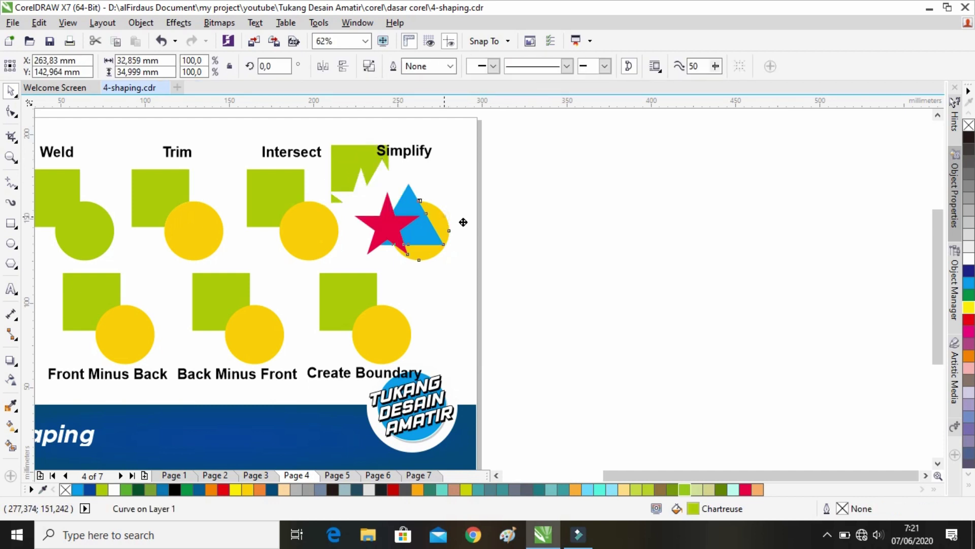
left_click_drag(441, 239, 475, 248)
left_click_drag(413, 192, 422, 179)
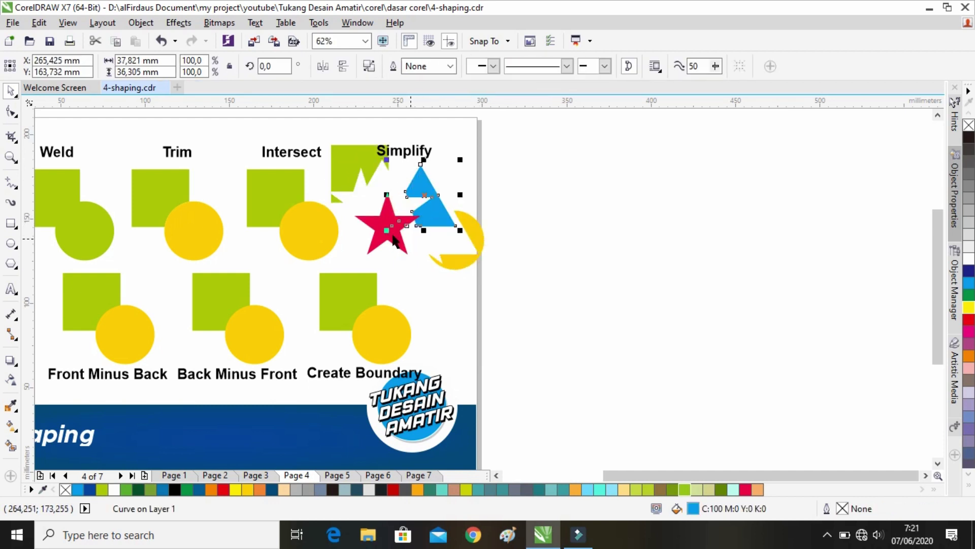
left_click_drag(392, 232, 375, 235)
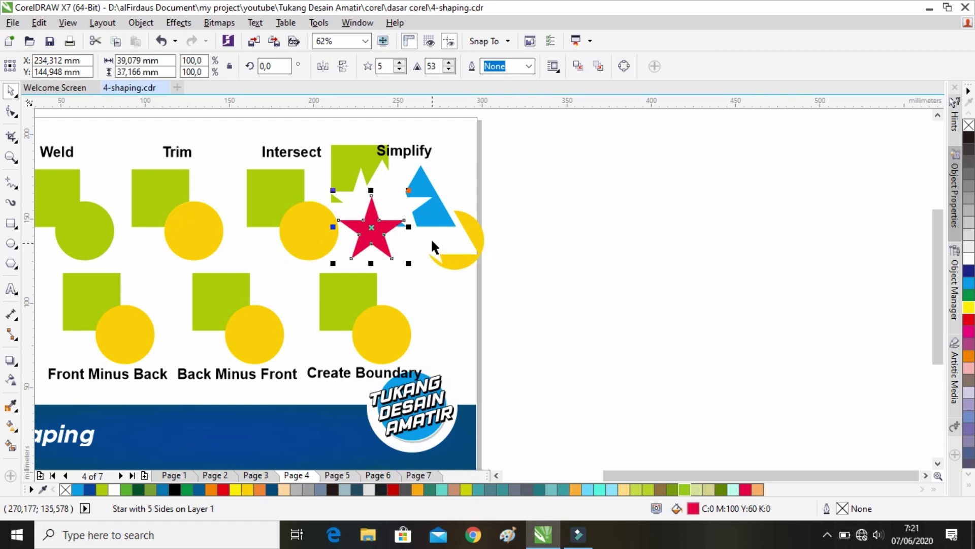
key("ctrl+z")
key("ctrl+z")
key("ctrl+z")
key("ctrl+z")
left_click(382, 182)
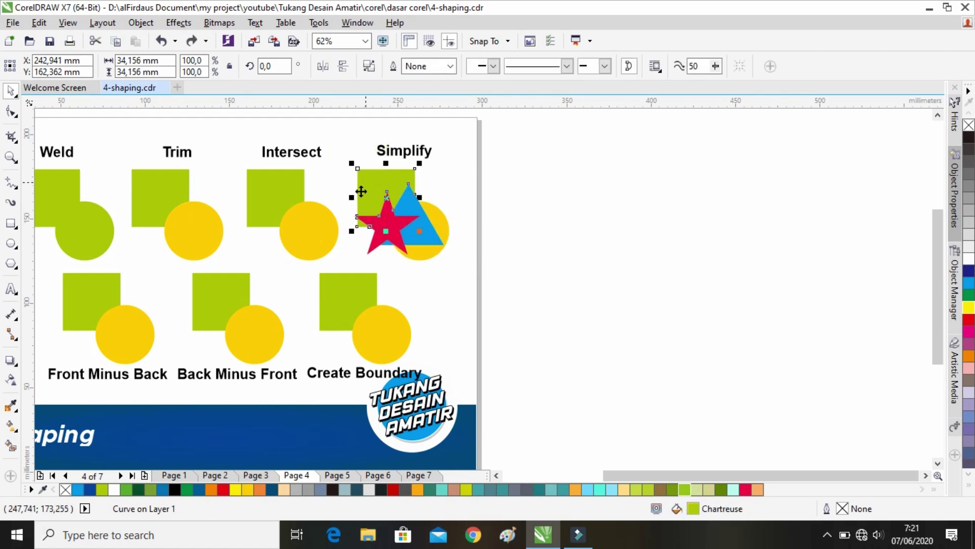
left_click(419, 178)
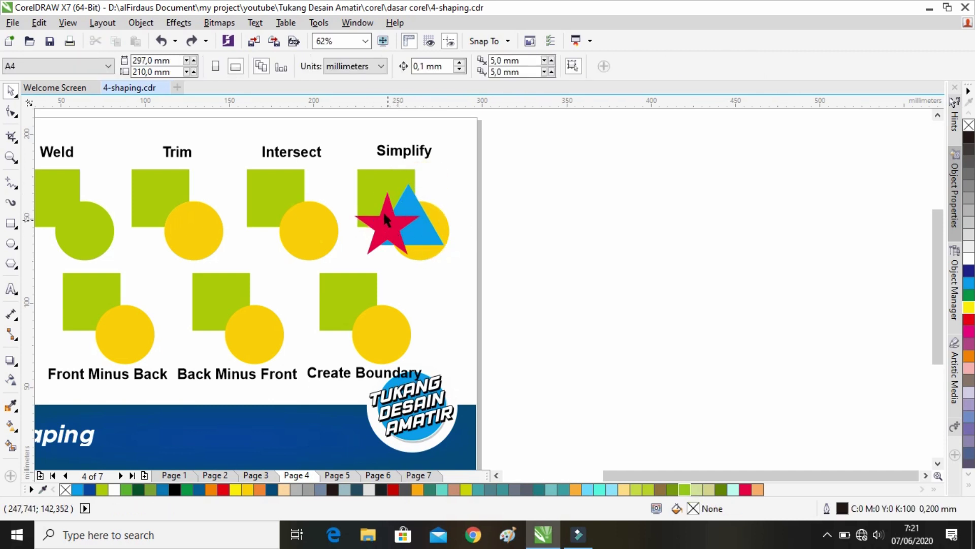
Try separating the Simplify example's pieces once more, and restore their original positions
left_click_drag(377, 223, 357, 175)
key("ctrl+z")
key("ctrl+z")
key("ctrl+z")
key("ctrl+z")
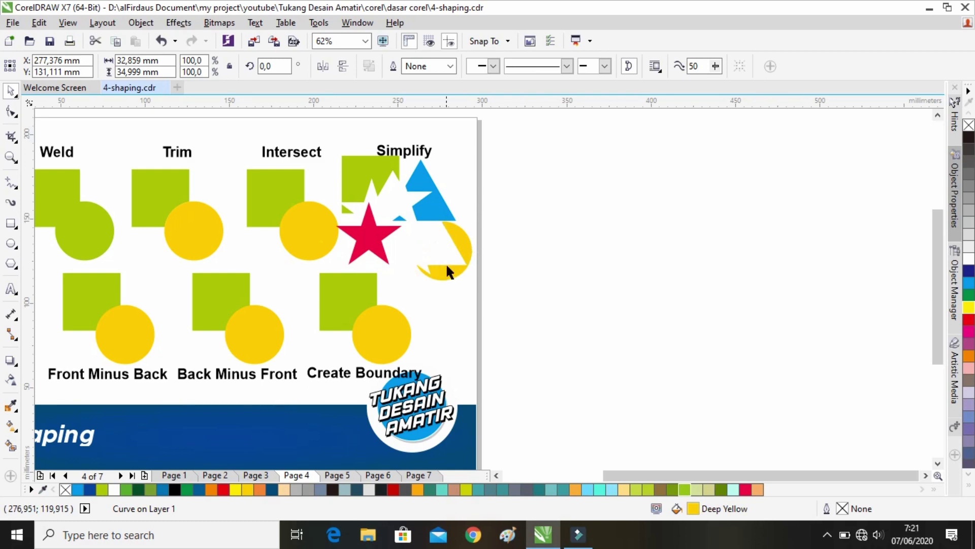
left_click(462, 285)
Apply Front Minus Back to the Front Minus Back example's square and circle, and undo it
left_click_drag(306, 292, 629, 293)
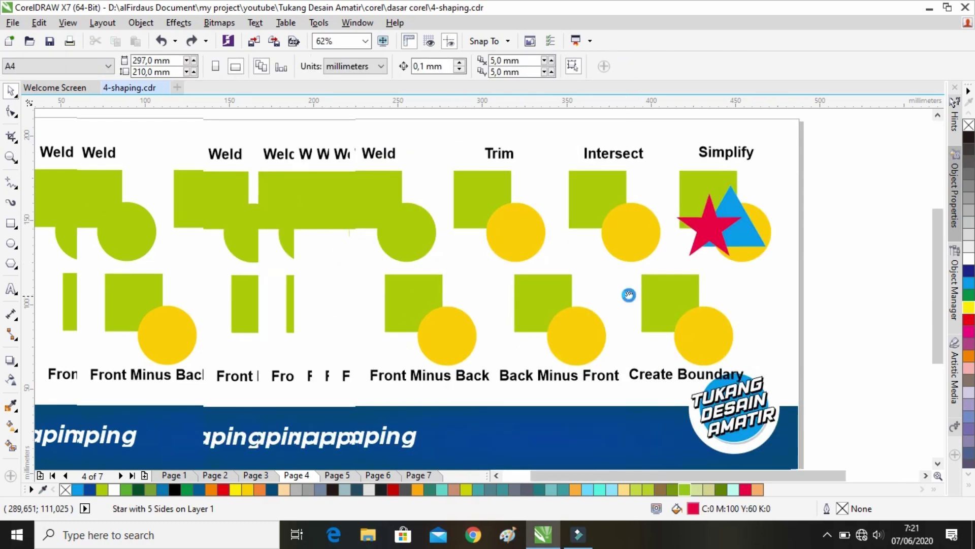
scroll(489, 315, "up", 2)
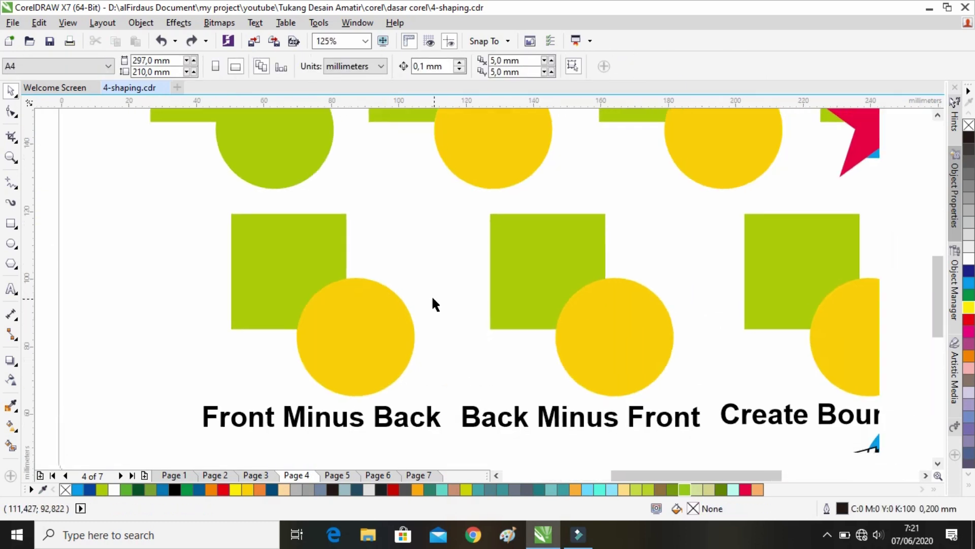
scroll(396, 307, "down", 2)
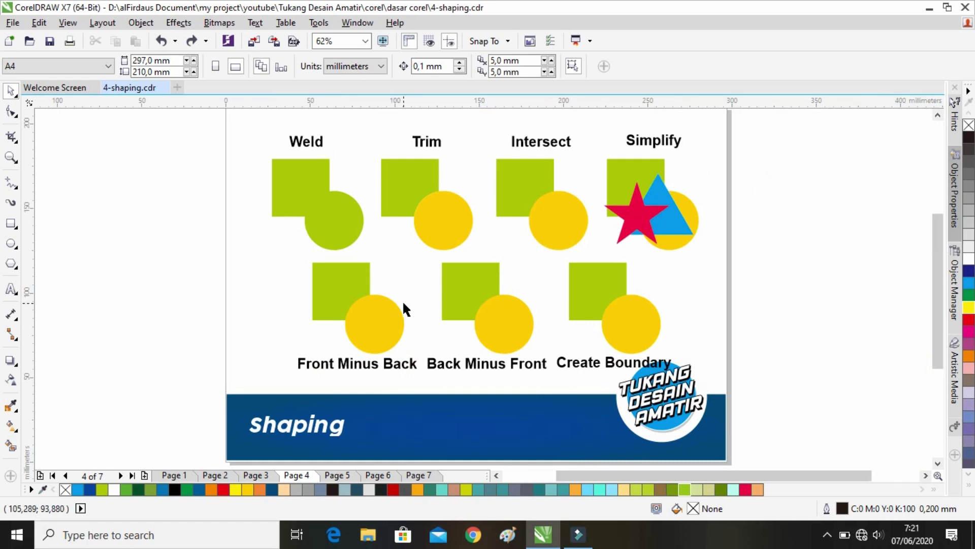
left_click_drag(300, 250, 423, 362)
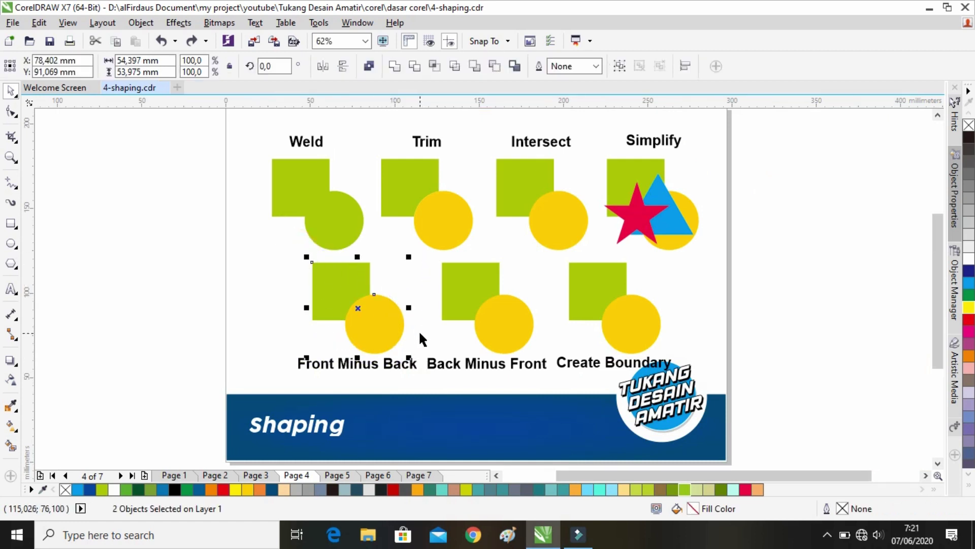
left_click(475, 67)
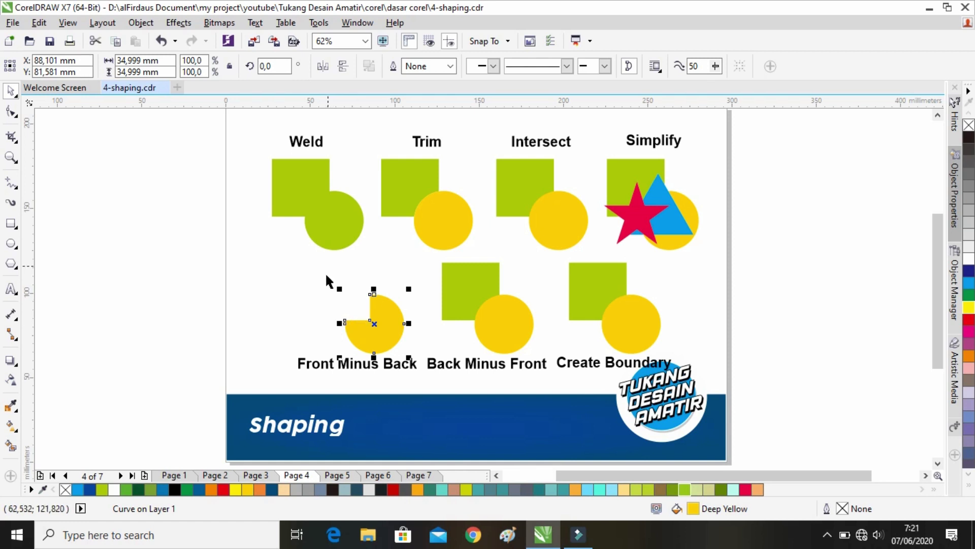
key("ctrl+z")
Repeat Front Minus Back on the same example's square and circle, and undo the operation again
left_click_drag(305, 351, 245, 360)
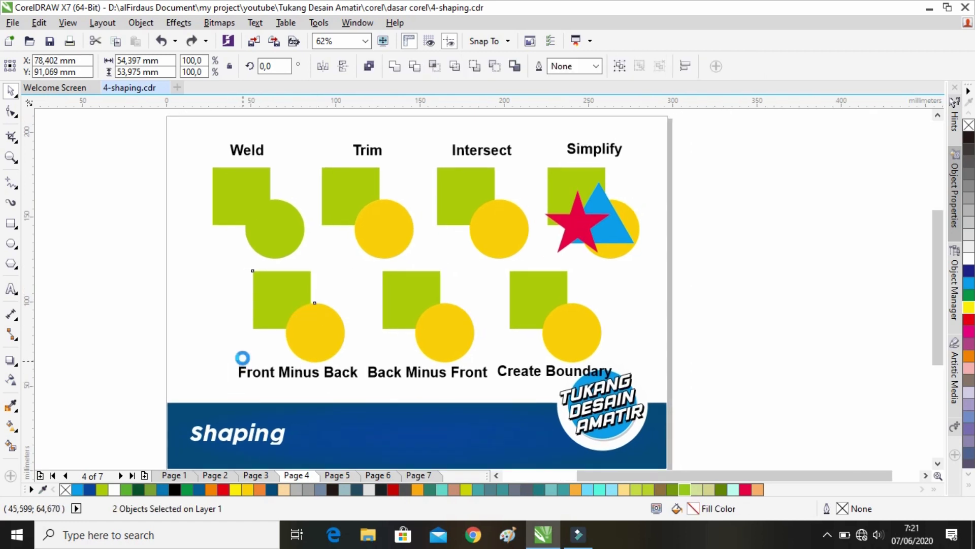
left_click(225, 332)
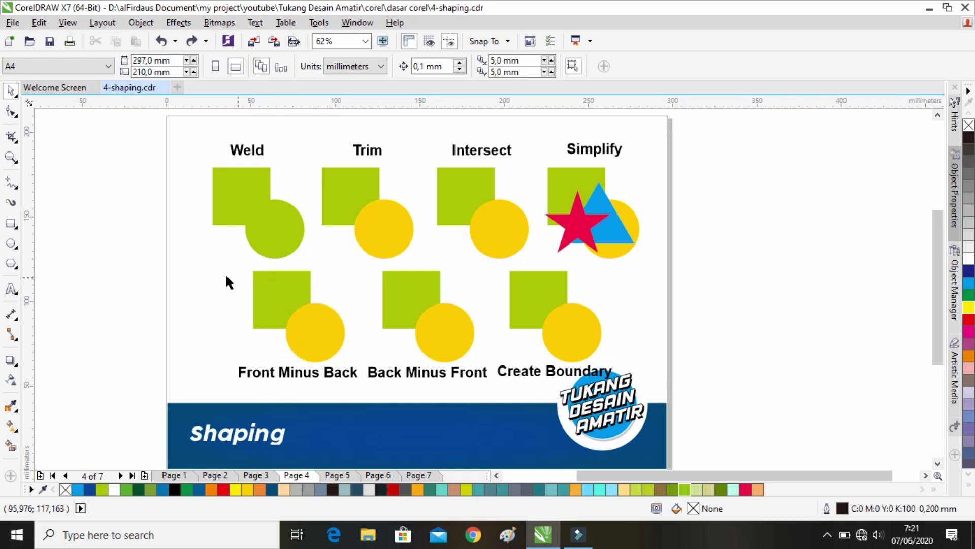
left_click_drag(316, 347, 350, 358)
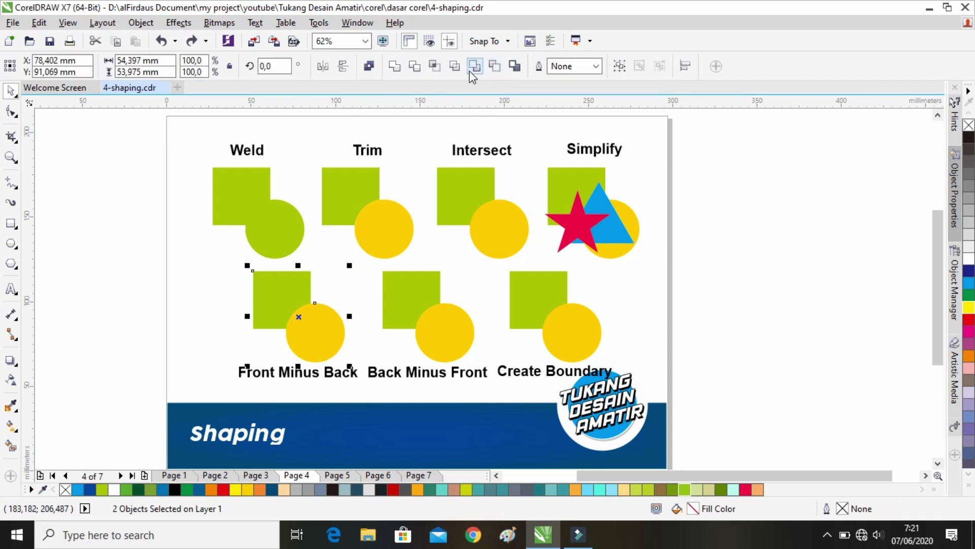
left_click(475, 67)
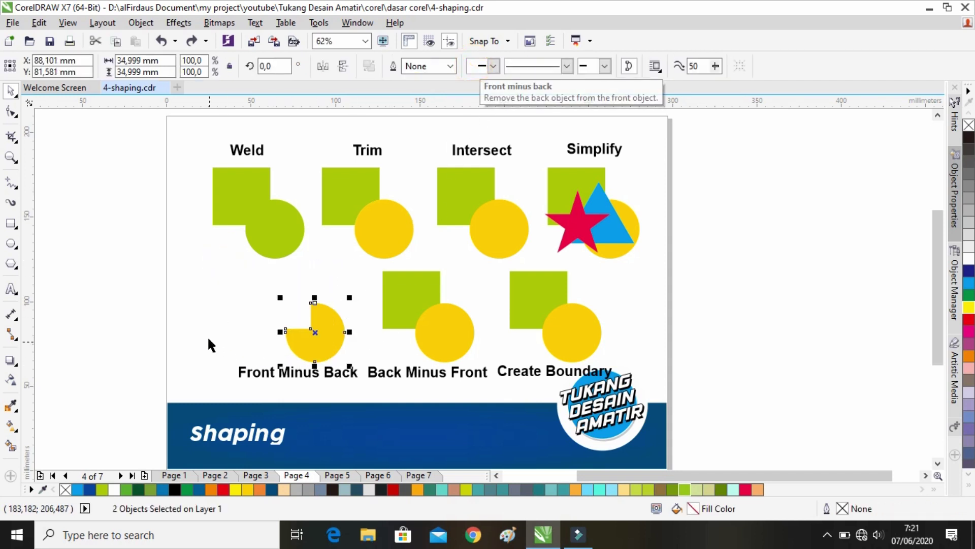
left_click(220, 318)
key("ctrl+z")
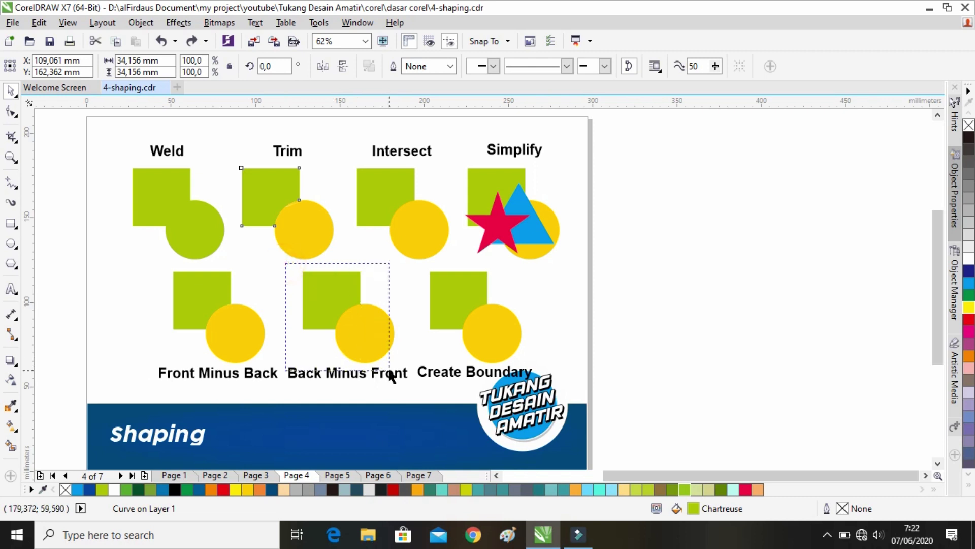
Apply Back Minus Front to the Back Minus Front example's square and circle, and undo it
left_click_drag(408, 366, 409, 366)
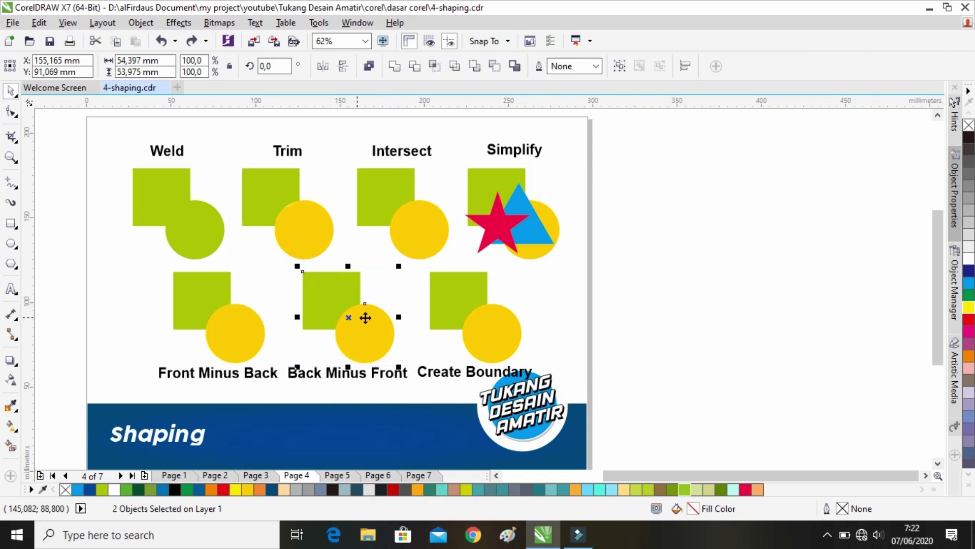
left_click(495, 66)
left_click(374, 285)
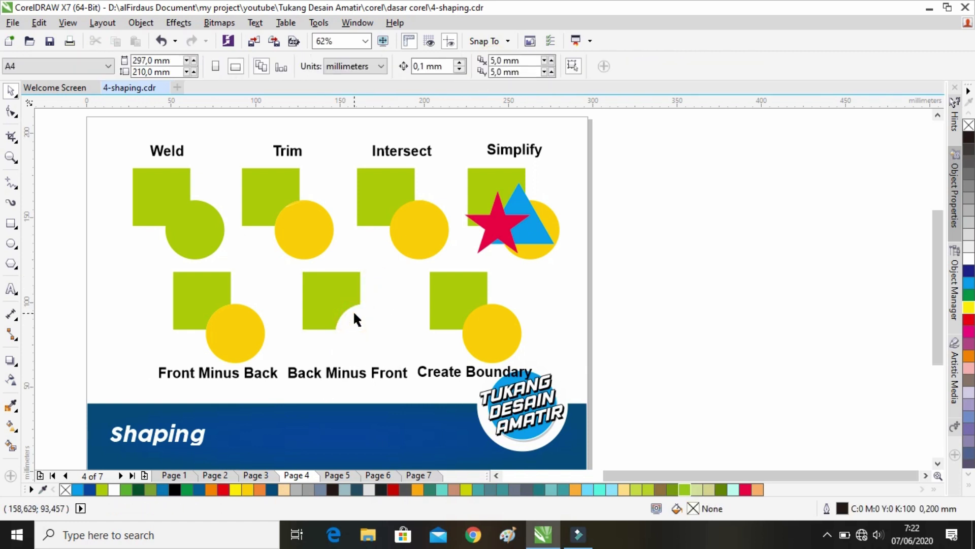
key("ctrl+z")
left_click(382, 264)
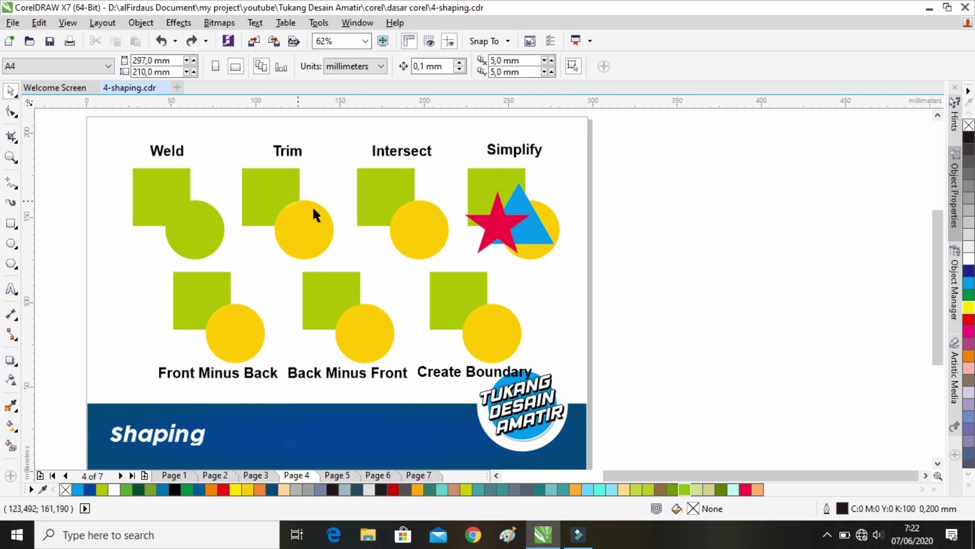
Try moving the Trim example's trimmed square and yellow circle apart, and undo both moves
left_click_drag(282, 184, 268, 162)
left_click_drag(300, 228, 326, 238)
key("ctrl+z")
key("ctrl+z")
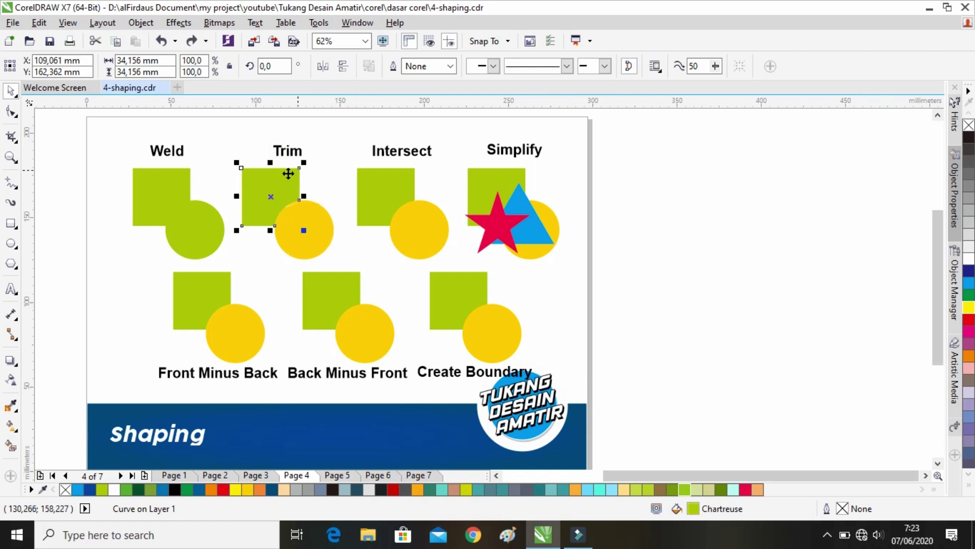
Apply Front Minus Back to the Front Minus Back example's circle and square once more, and undo the result
left_click(223, 324)
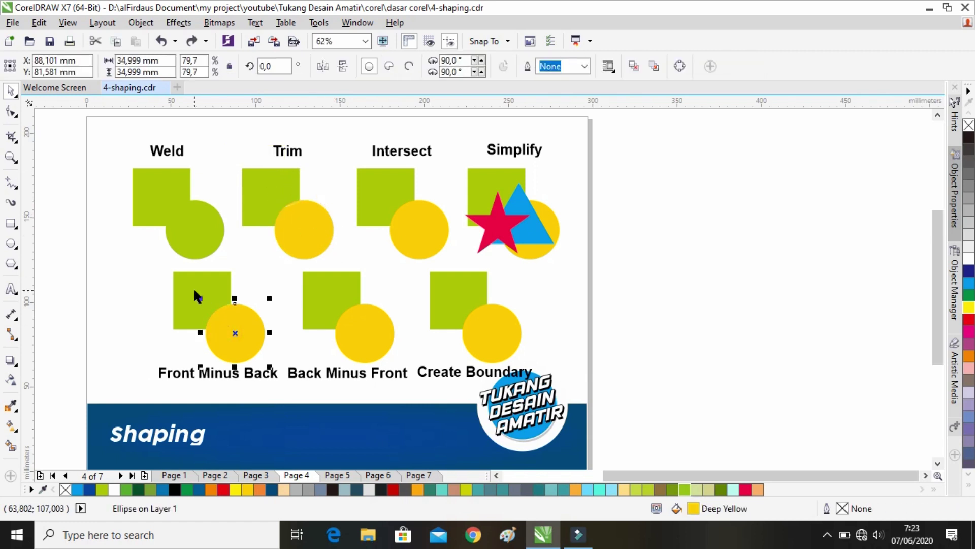
left_click(193, 287, "shift")
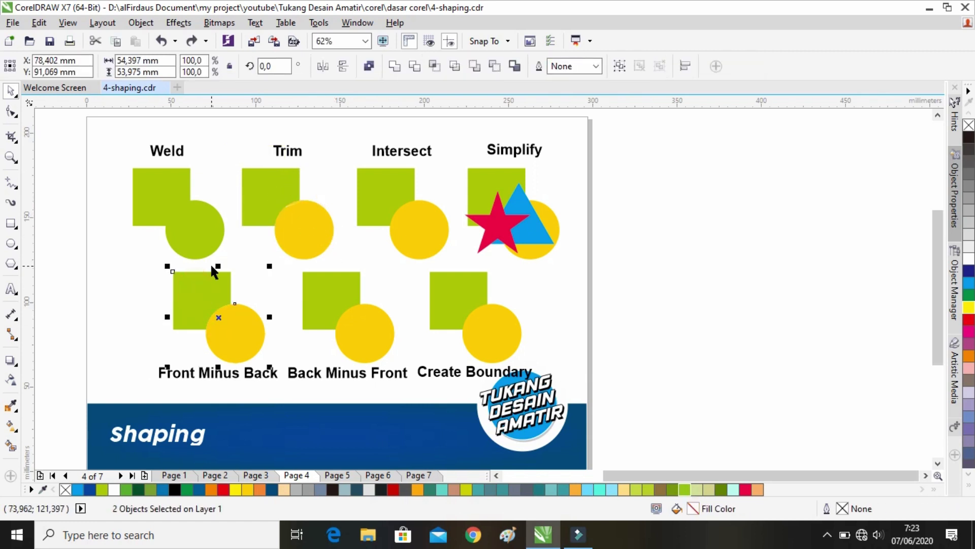
left_click(475, 66)
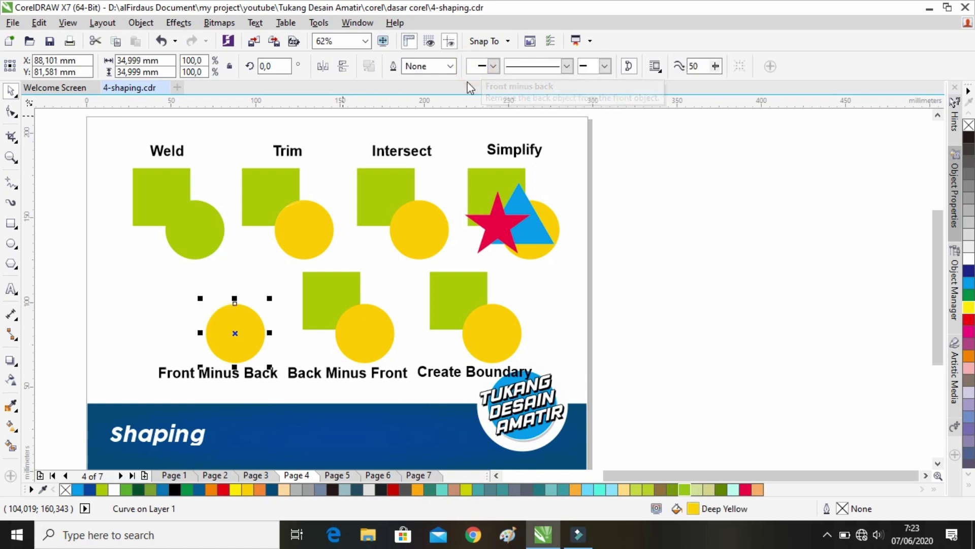
left_click(246, 286)
key("ctrl+z")
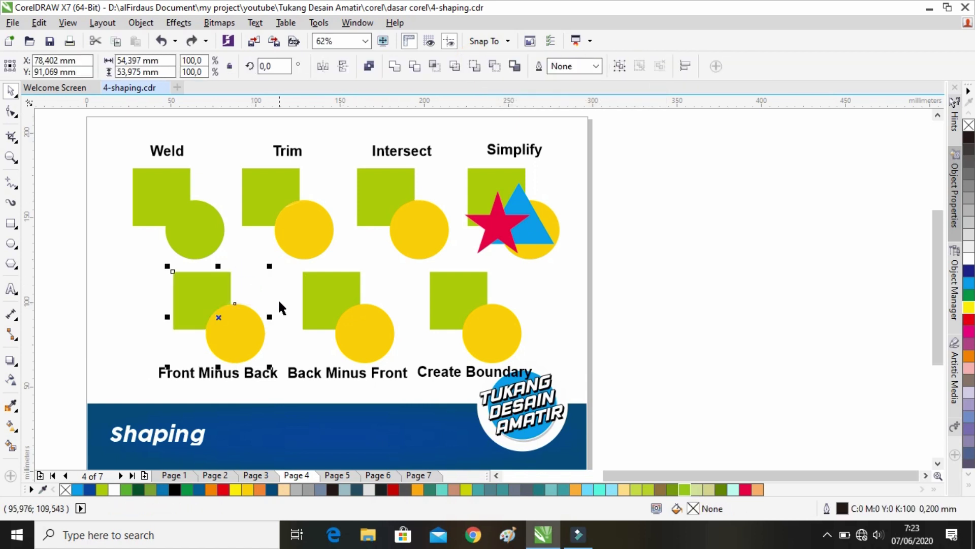
left_click(279, 298)
Apply Back Minus Front to the Back Minus Front example's square and circle again, and undo the operation
left_click(339, 282)
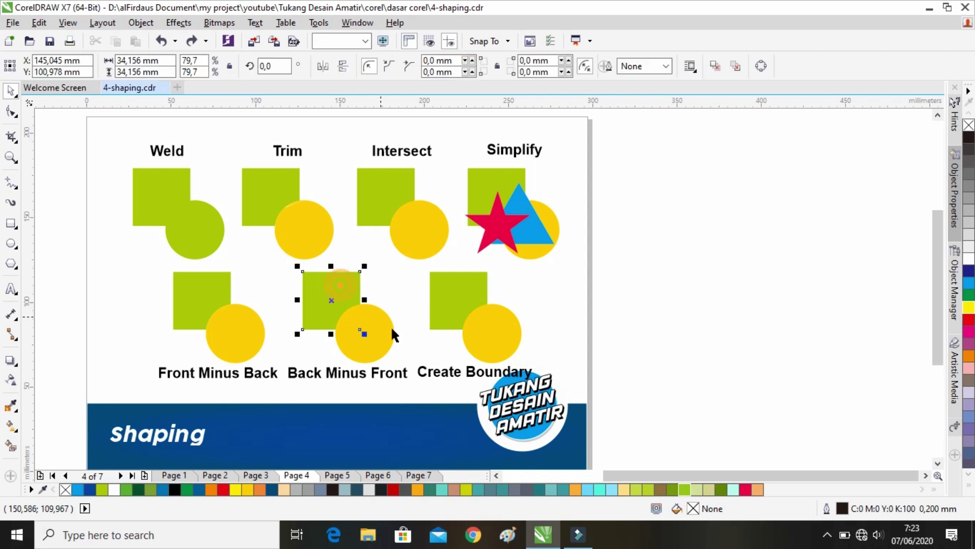
left_click(494, 66)
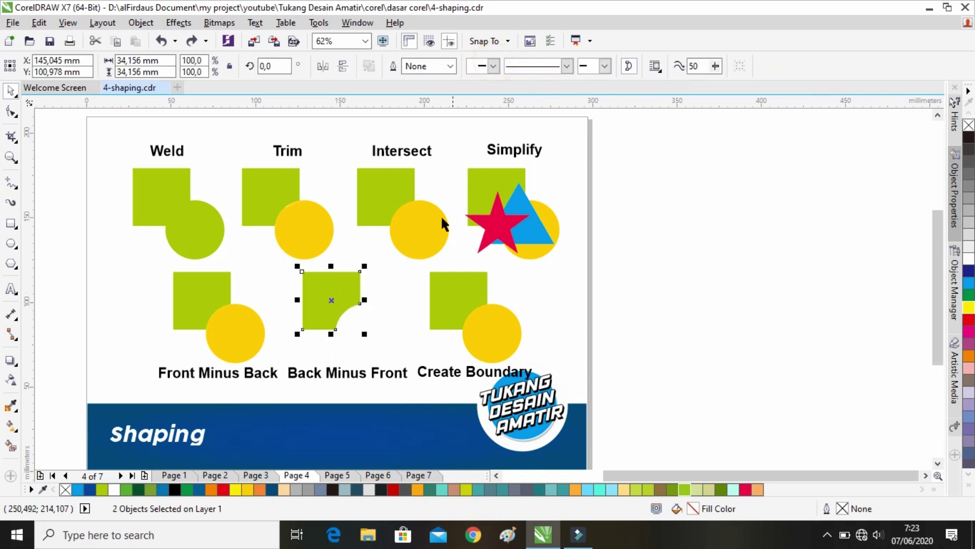
left_click(387, 292)
key("ctrl+z")
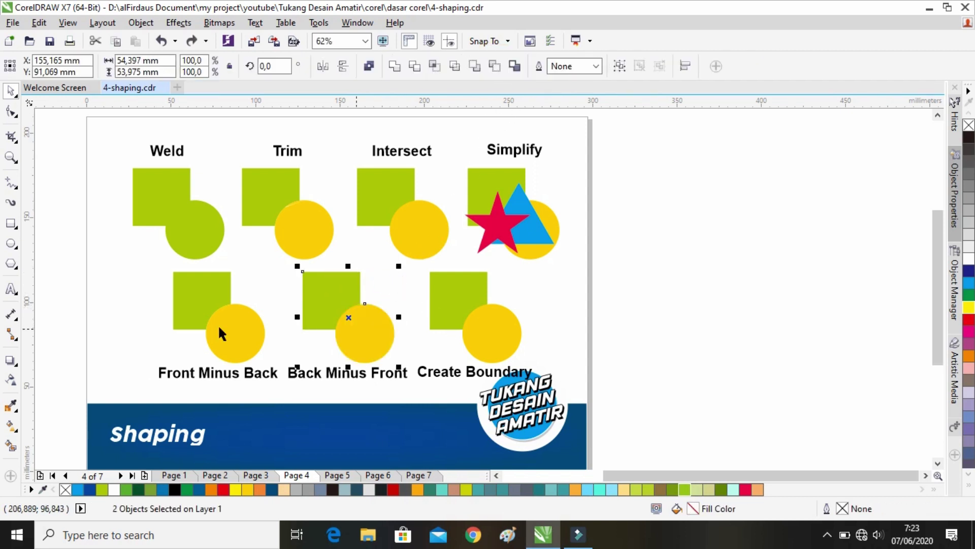
Apply Create Boundary to the Create Boundary example's square and circle, and undo it
left_click_drag(493, 283, 439, 287)
left_click(497, 298)
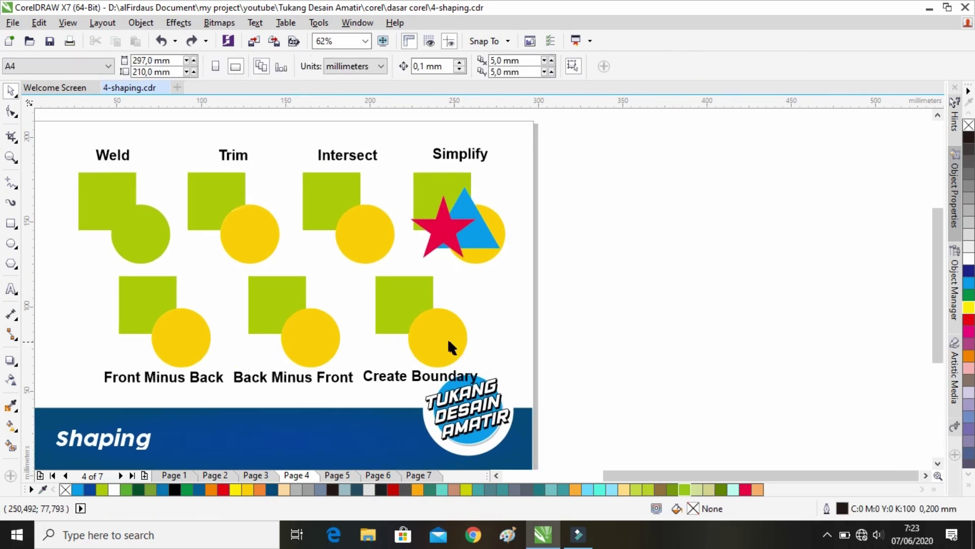
left_click_drag(370, 267, 476, 367)
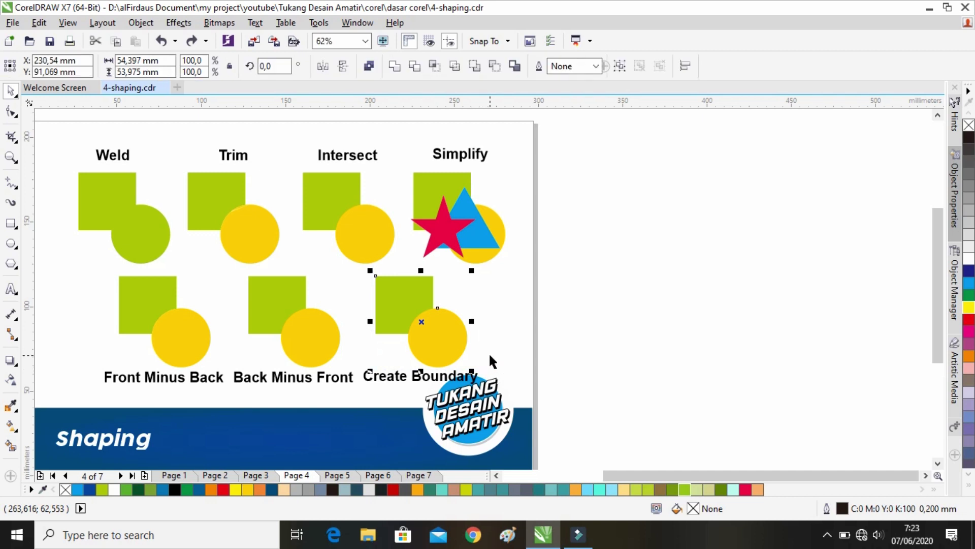
left_click(513, 66)
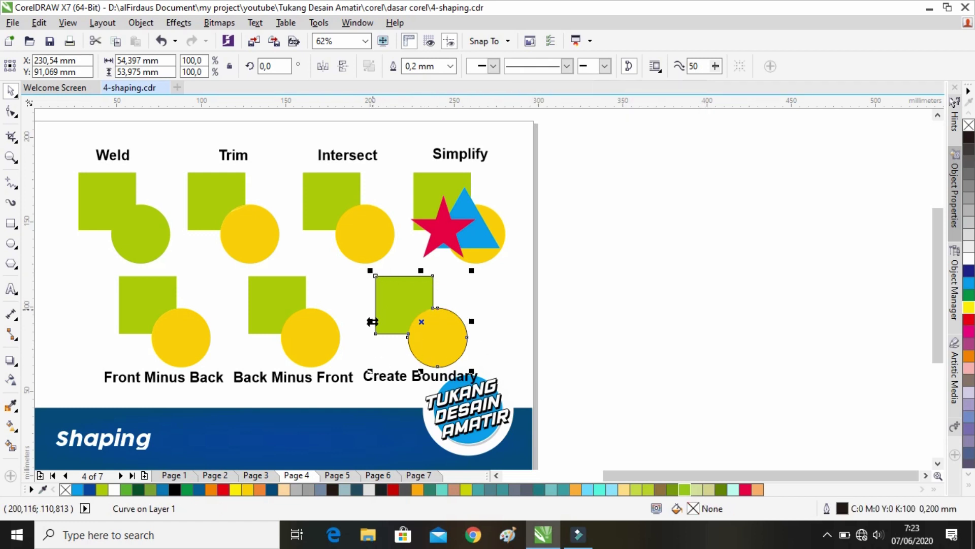
left_click(467, 303)
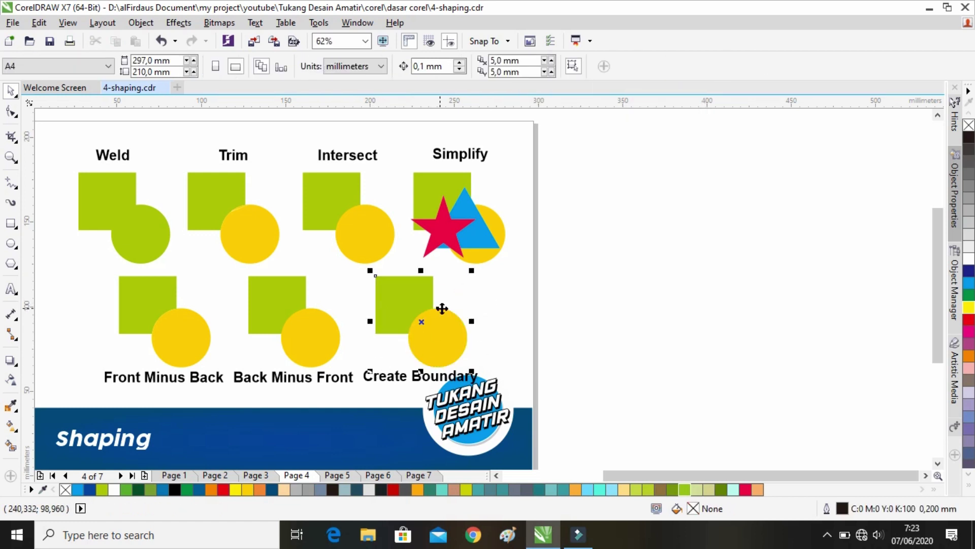
left_click(511, 286)
left_click(475, 305)
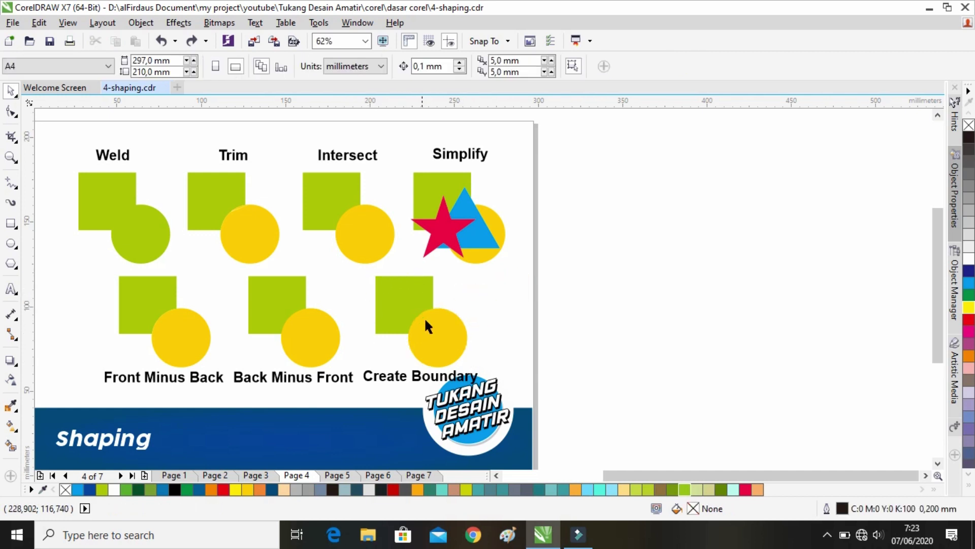
Create a boundary around the Create Boundary example's square and circle, and move the outline off the shapes to the page's right edge
left_click(390, 294)
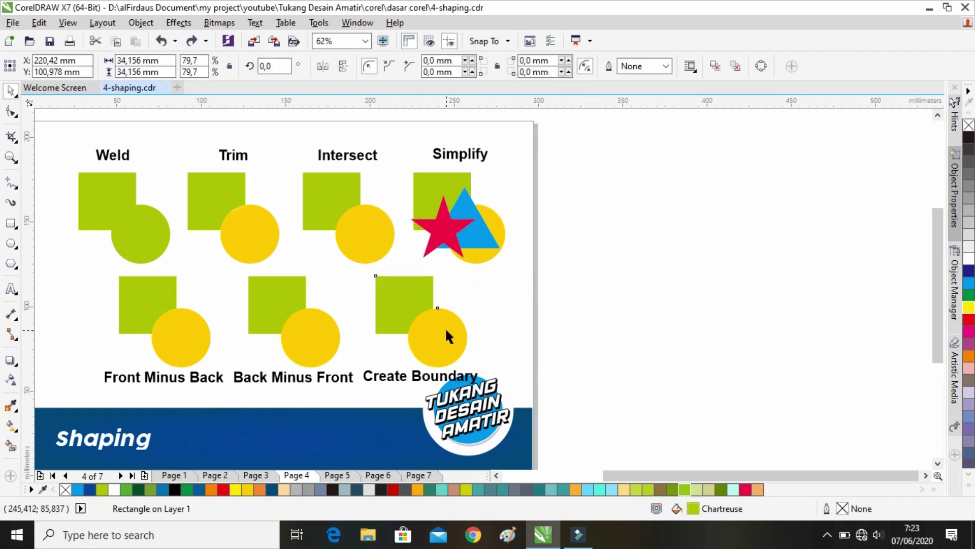
left_click(449, 336, "shift")
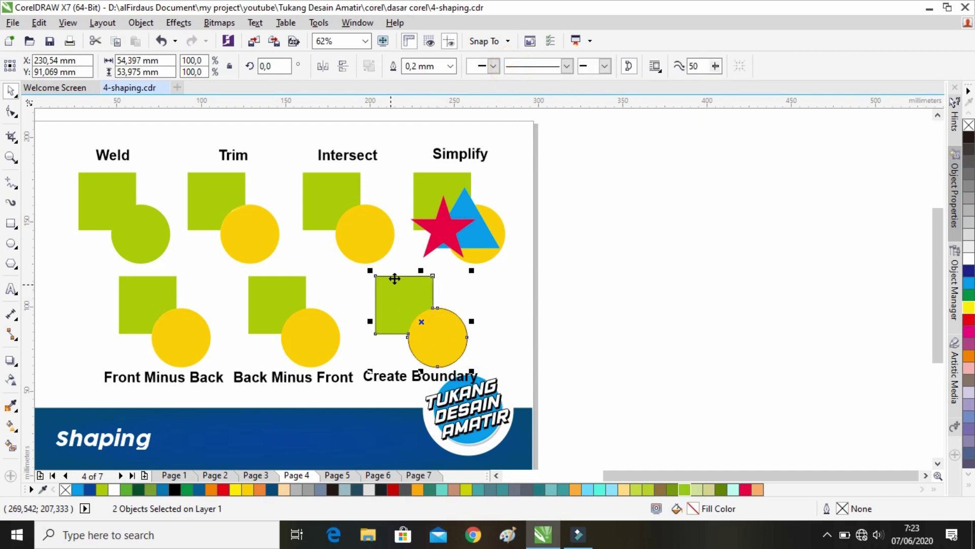
left_click(458, 280)
left_click_drag(431, 278, 550, 278)
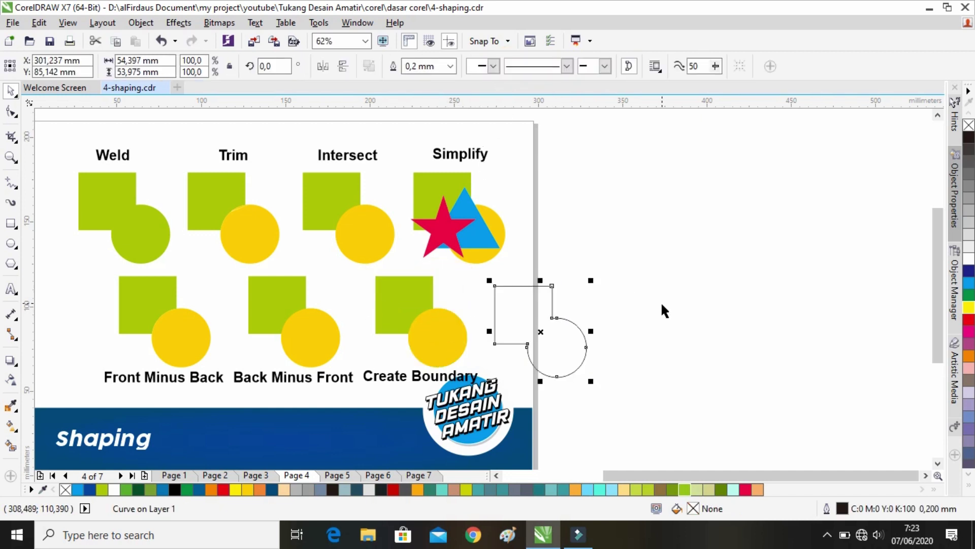
left_click(626, 311)
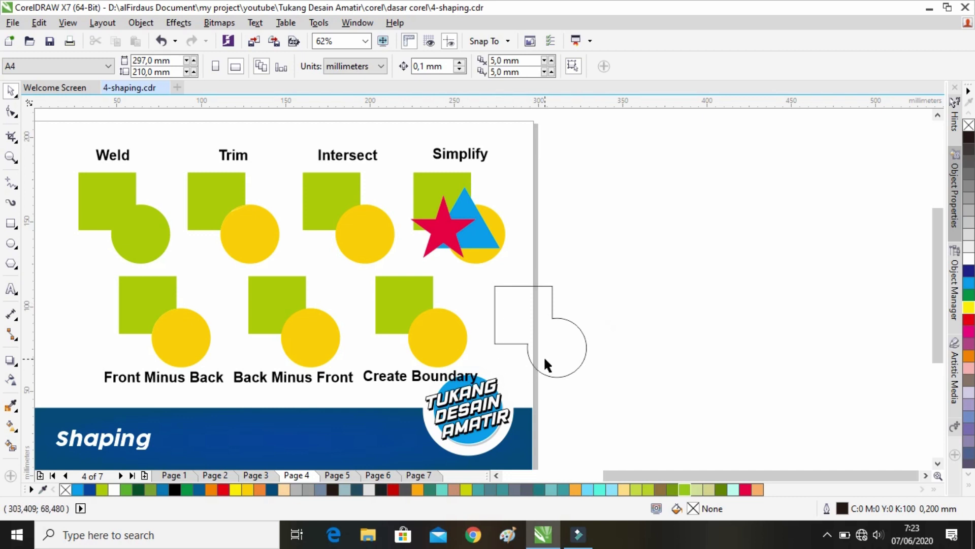
Fill the moved boundary outline with green and shift it off the page, and undo the fill and the moves
left_click(494, 304)
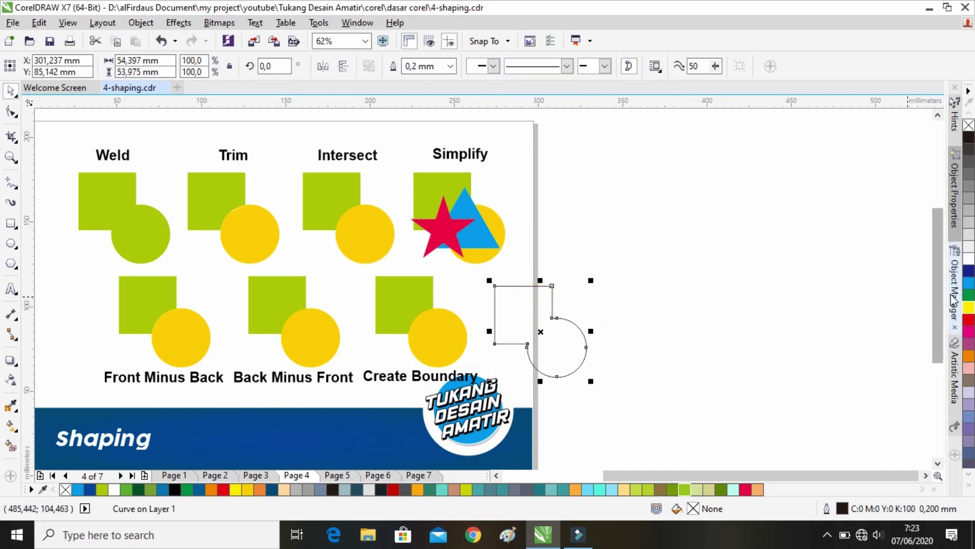
left_click(969, 294)
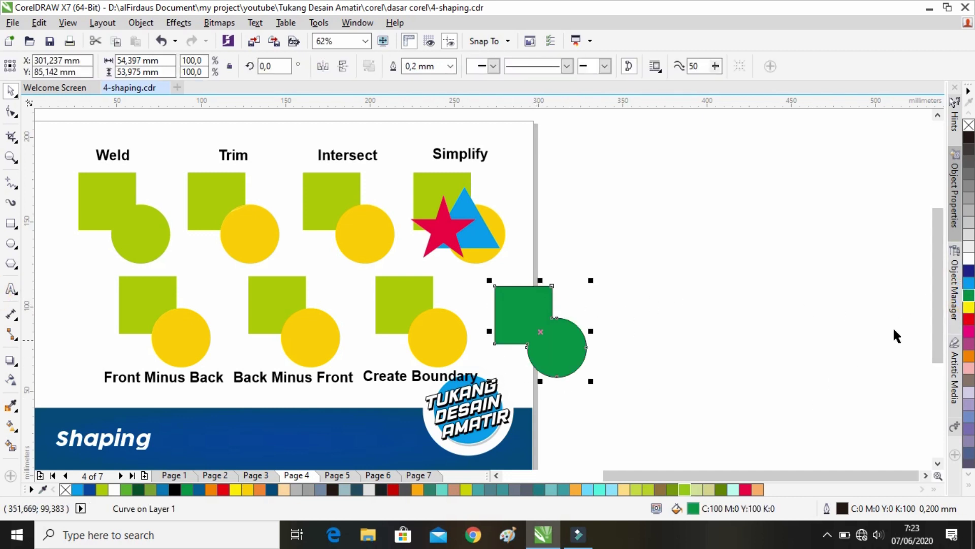
left_click(727, 340)
left_click_drag(579, 347, 621, 316)
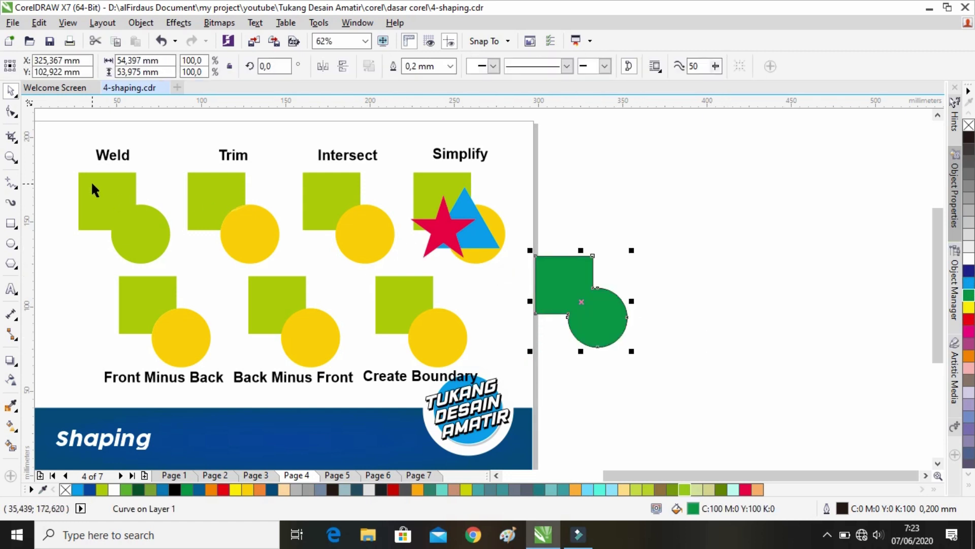
key("ctrl+z")
key("ctrl+z")
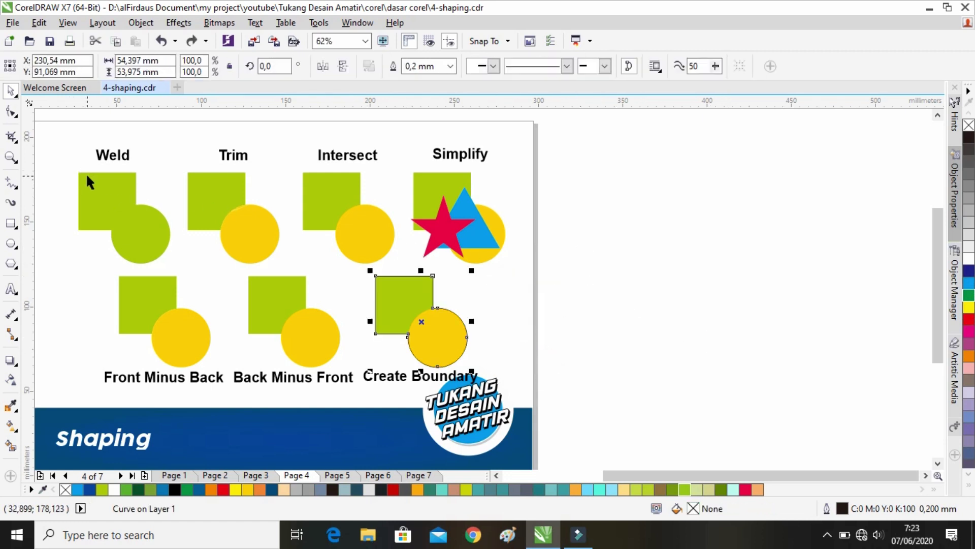
Select the boundary outline around the Create Boundary example's square and circle, and remove it
left_click(499, 310)
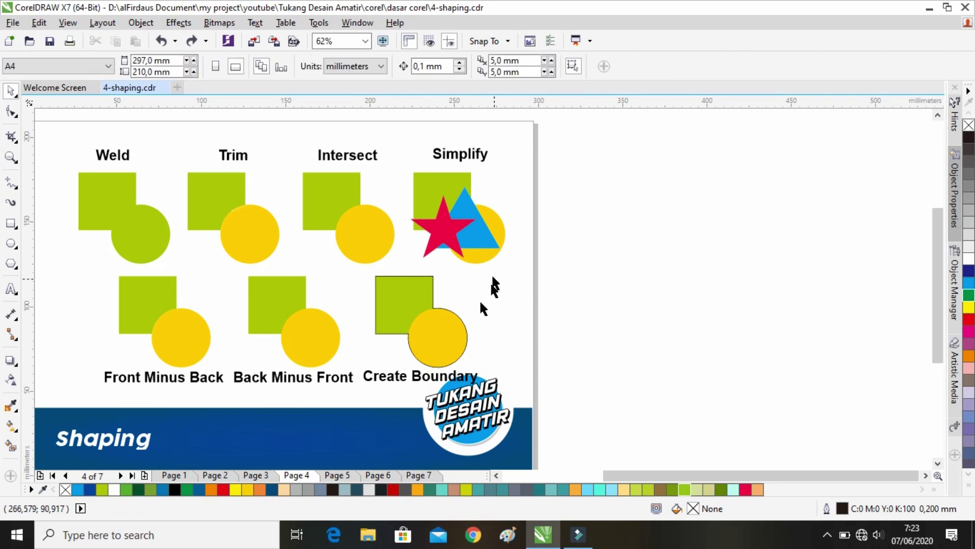
left_click(432, 289)
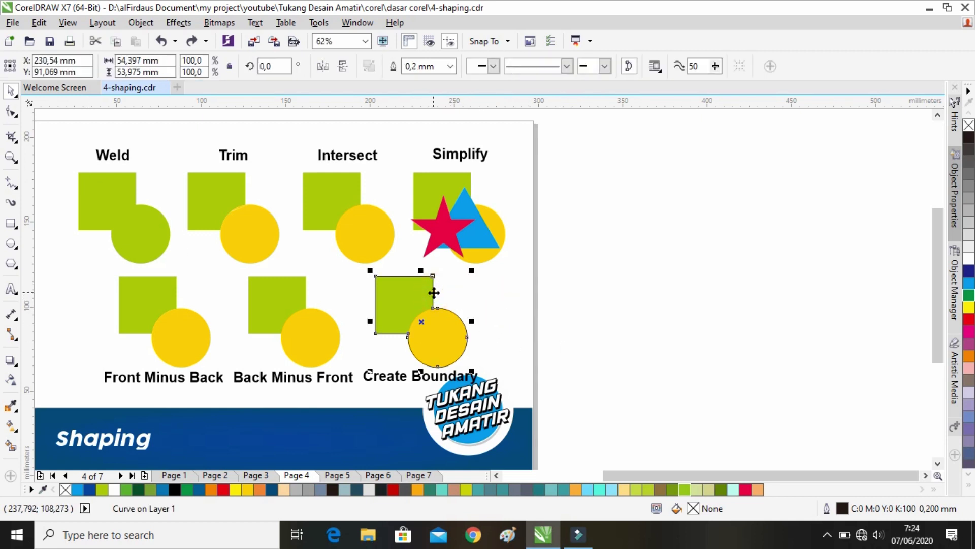
left_click(454, 282)
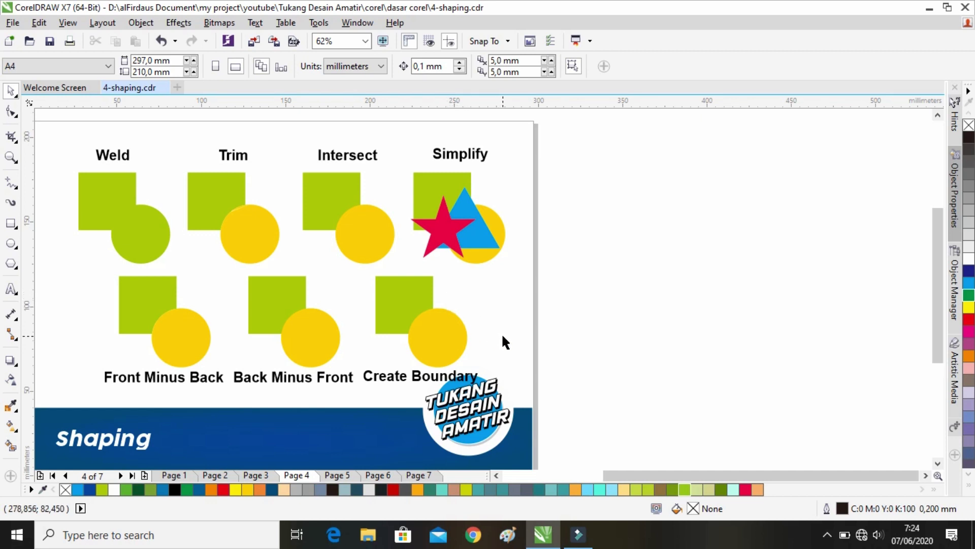
Switch to page 5, the Latihan Desain page, and activate the Ellipse tool
left_click(345, 475)
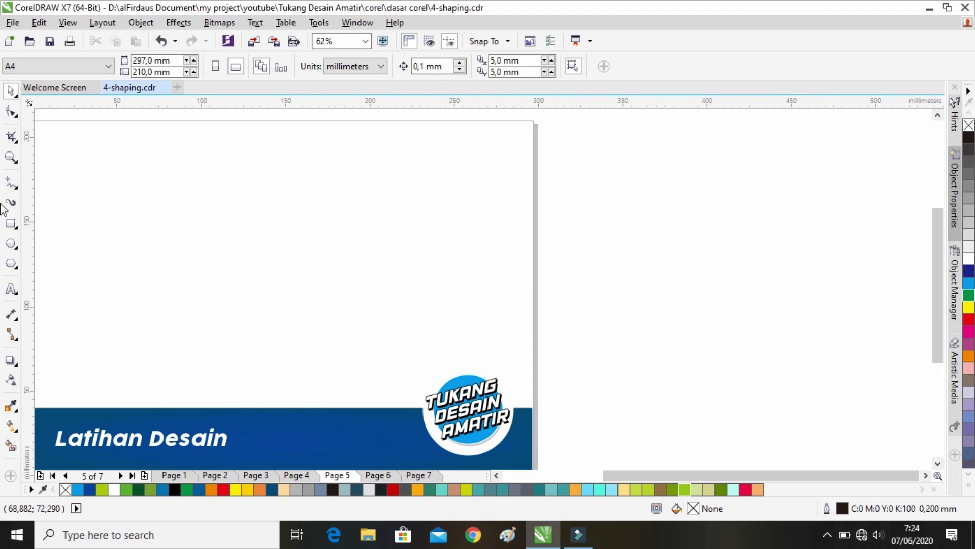
key("F7")
left_click_drag(73, 151, 214, 157)
left_click_drag(296, 169, 235, 166)
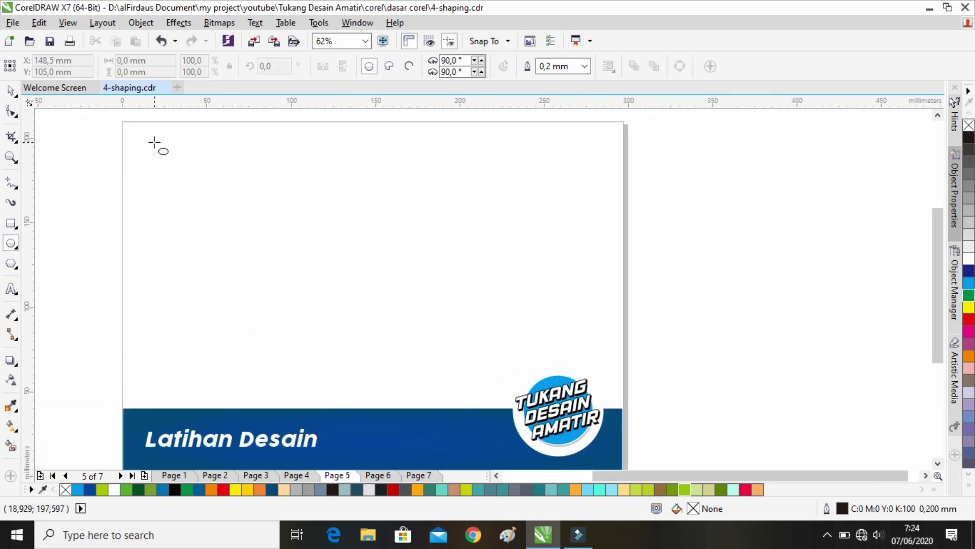
Draw a circle about 86 mm in diameter in the page's upper-left area, and undo it
left_click_drag(159, 155, 304, 300)
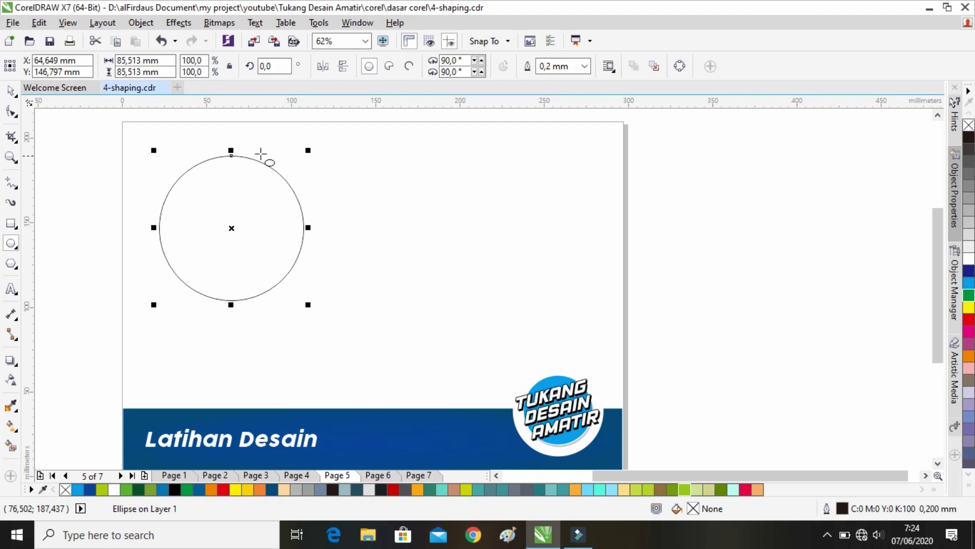
left_click(11, 90)
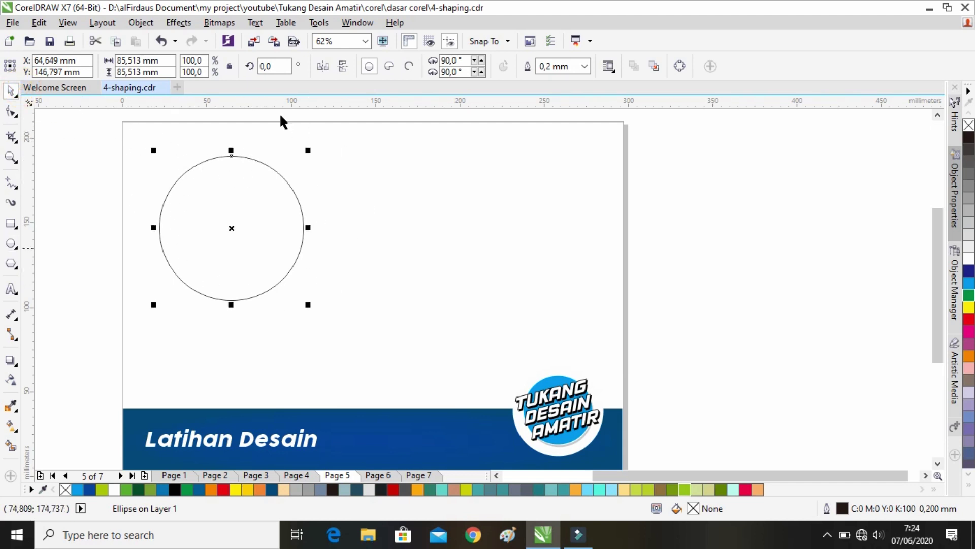
left_click(325, 209)
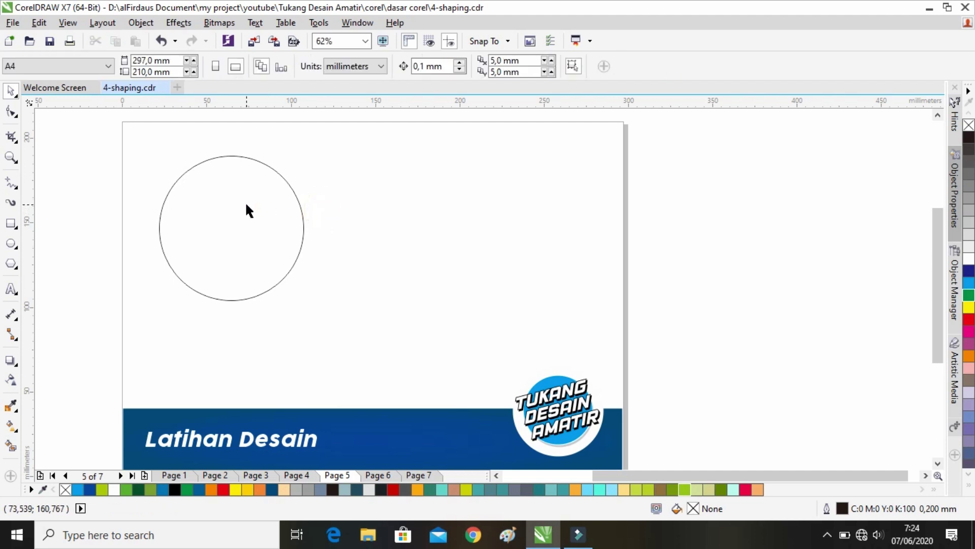
key("ctrl+z")
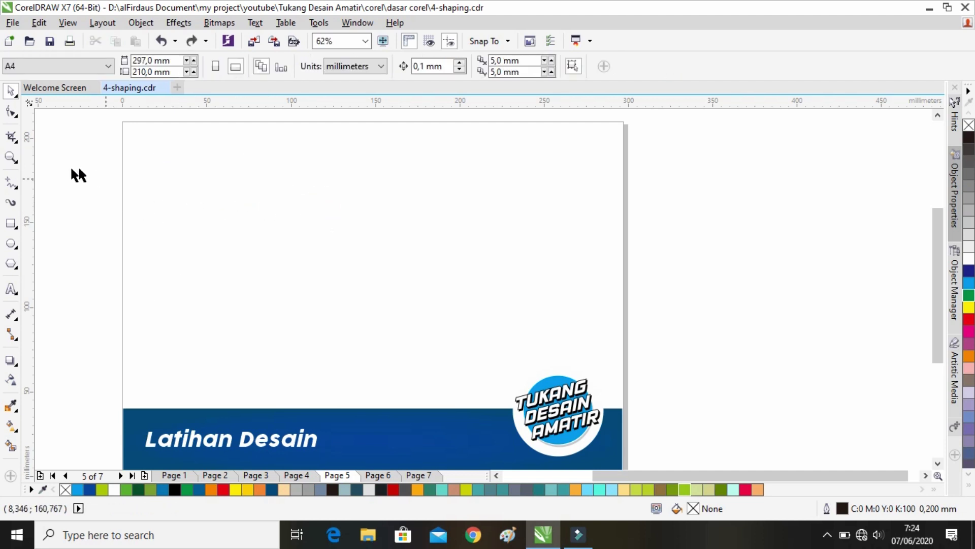
Draw a circle about 94 mm in diameter in the upper-left area of page 5
left_click(11, 244)
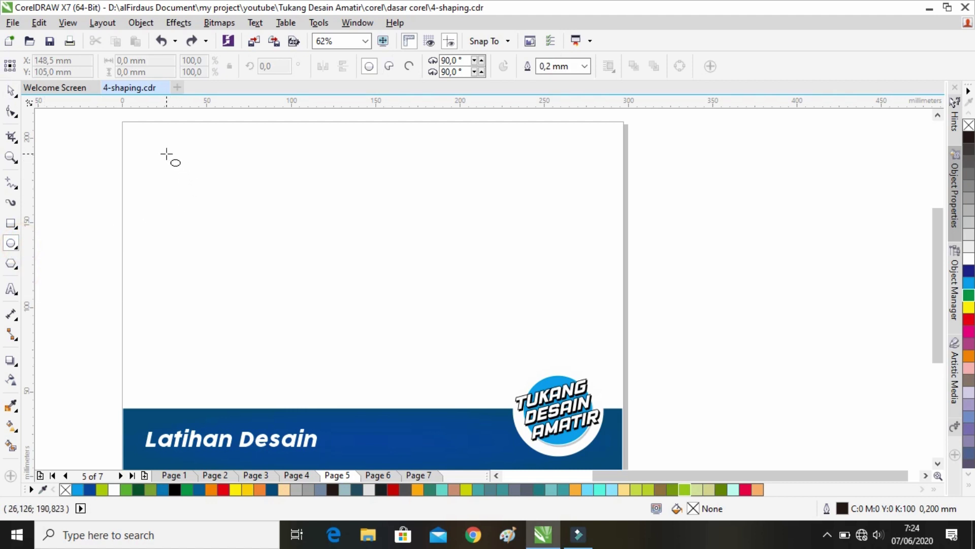
left_click_drag(167, 154, 307, 312)
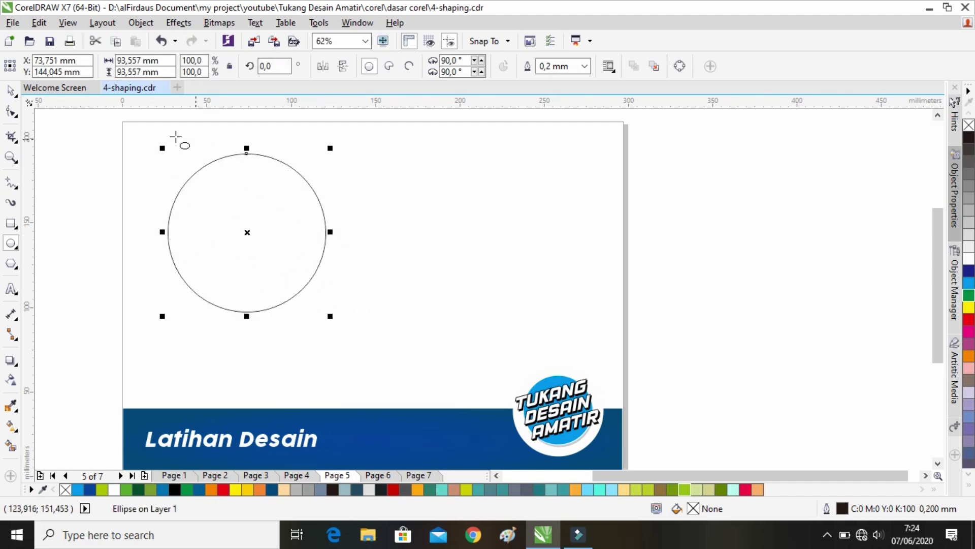
left_click(10, 90)
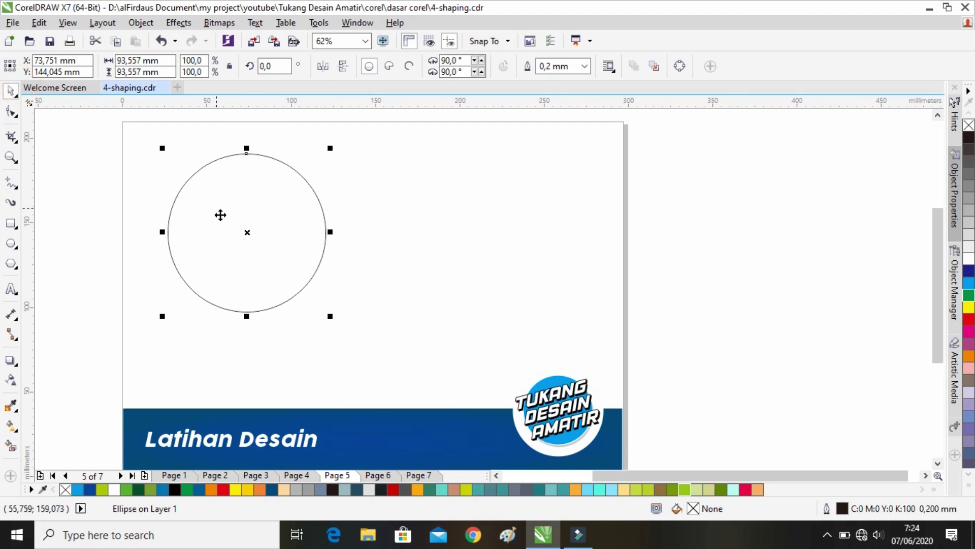
Place a copy of the circle about 26 mm to its right at the same height, so the two overlap
left_click_drag(208, 222, 253, 221)
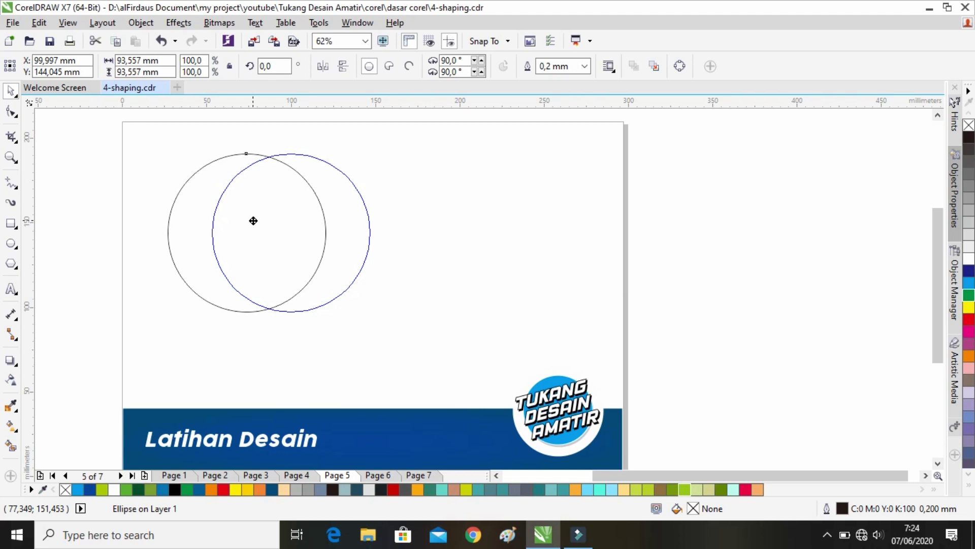
left_click_drag(253, 220, 253, 221)
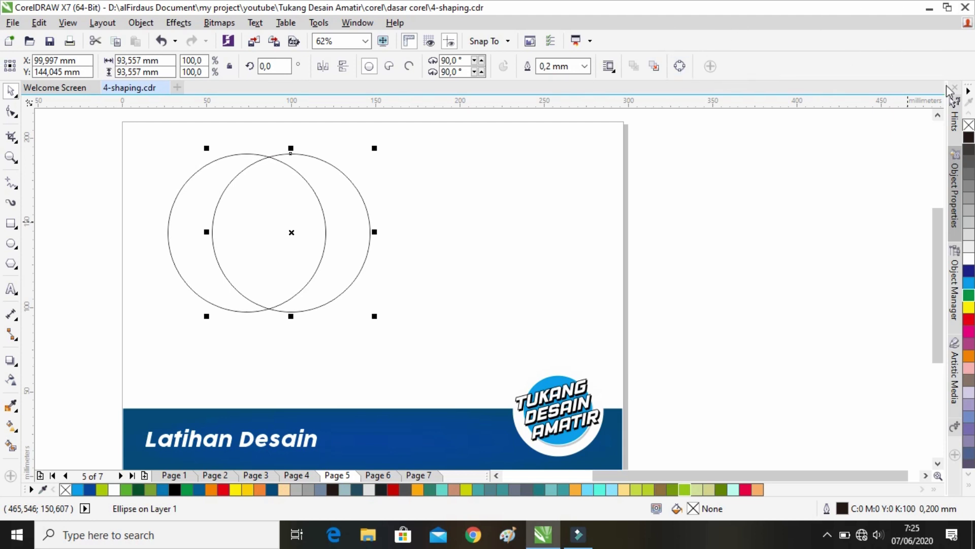
left_click(452, 182)
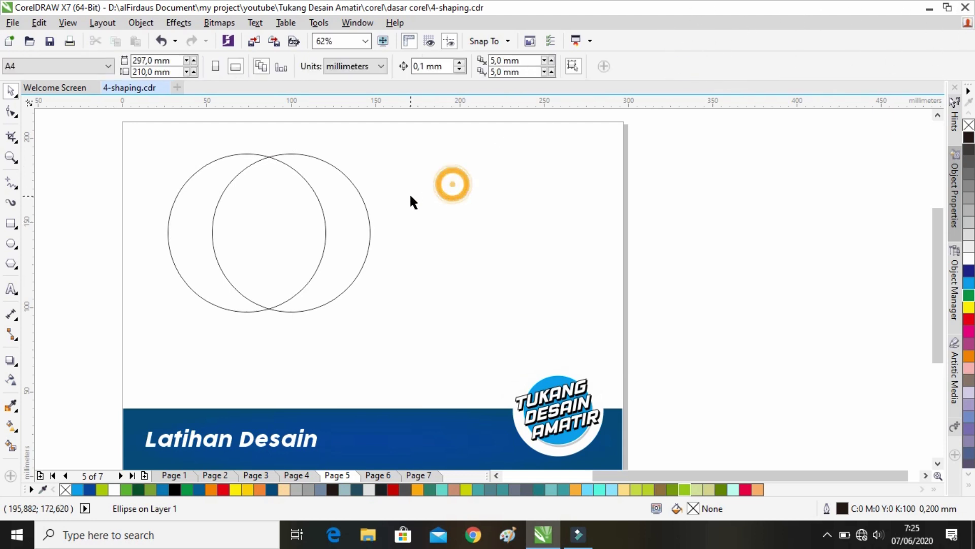
Undo the overlapping circle copy, try a copy about 36 mm to the right of the circle, and undo that too
key("ctrl+z")
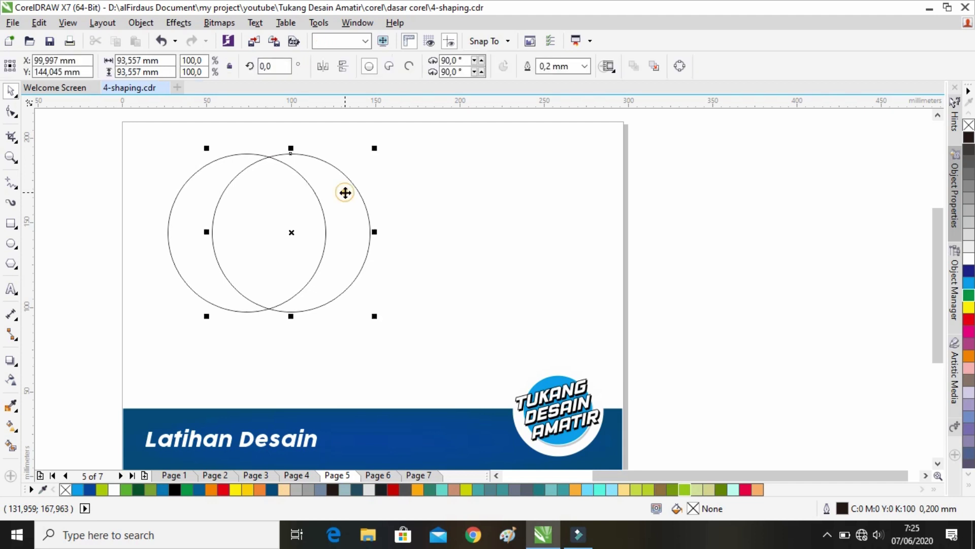
key("ctrl+z")
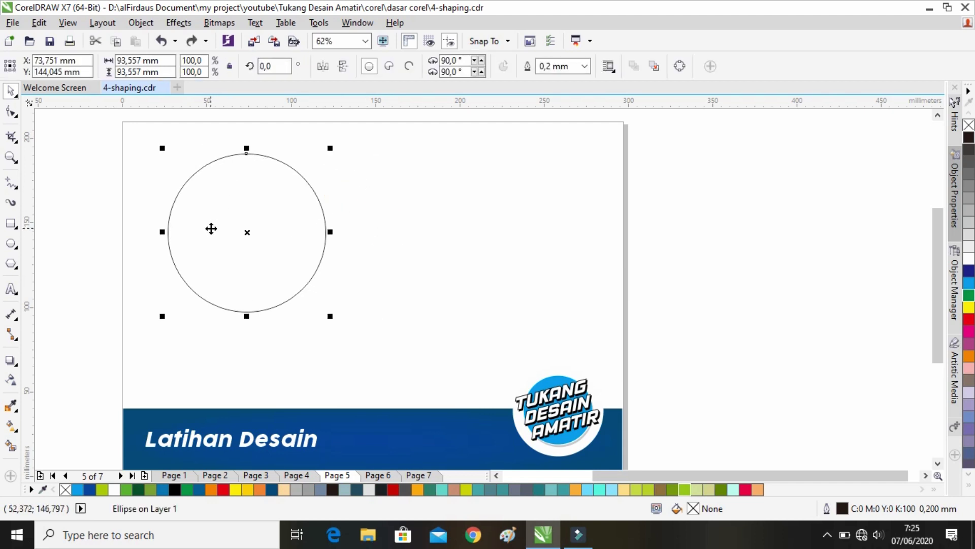
left_click_drag(209, 226, 270, 227)
right_click(270, 226)
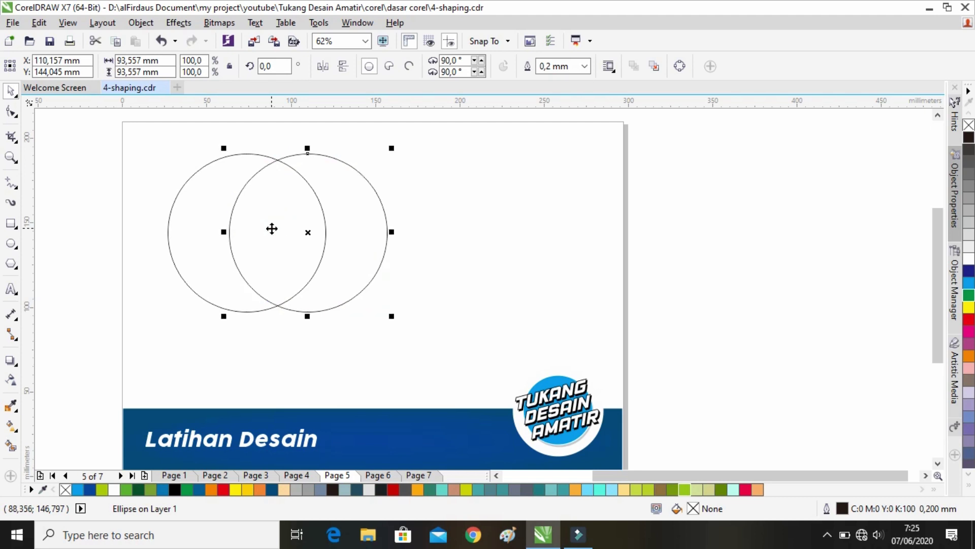
key("ctrl+z")
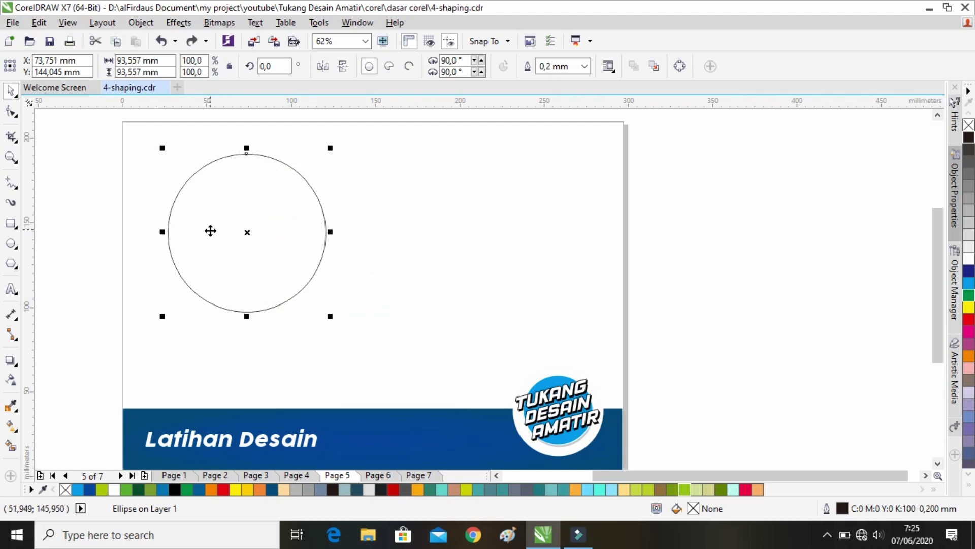
Place an overlapping copy of the large circle about 26 mm to its right at the same height
left_click_drag(200, 230, 239, 231)
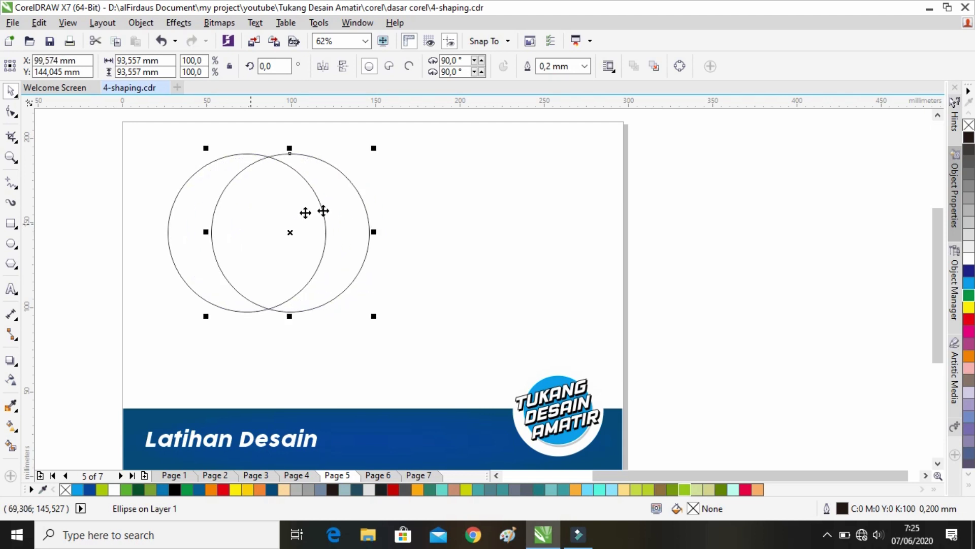
left_click(428, 239)
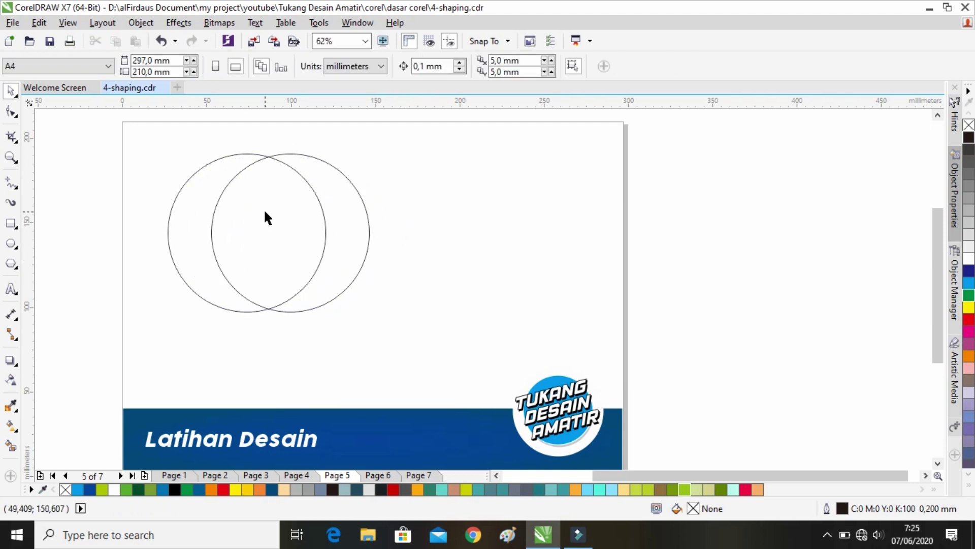
left_click(348, 218)
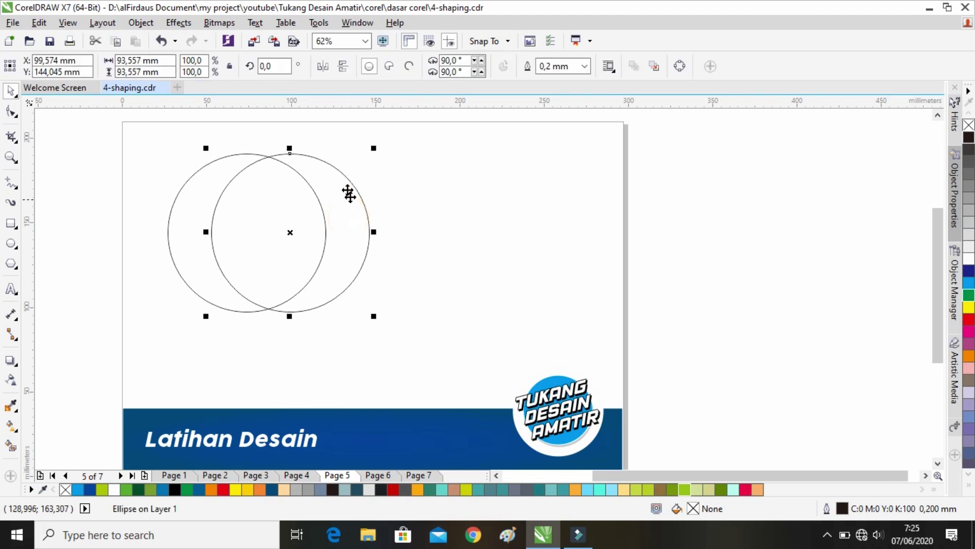
Try Back minus front on the two equal overlapping circles, and undo the cut
left_click_drag(414, 137, 117, 347)
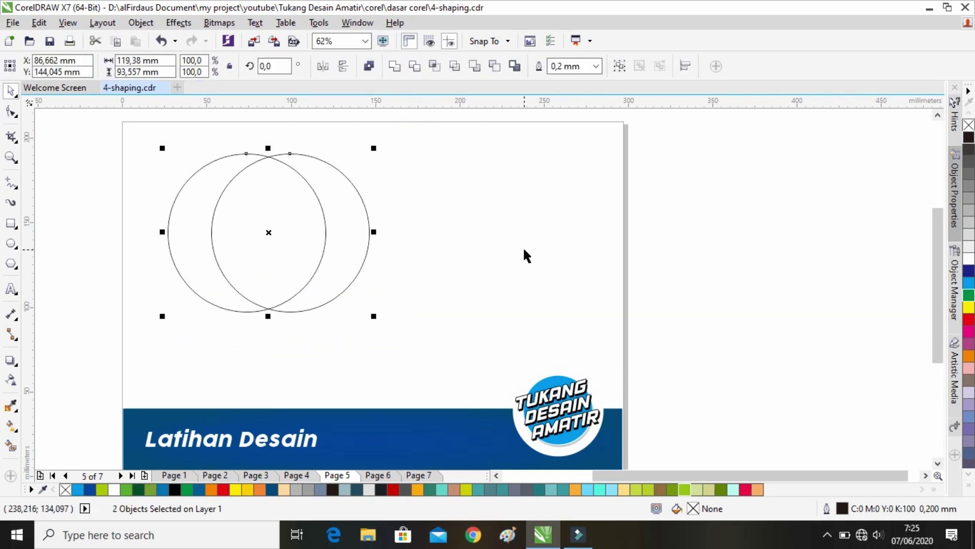
left_click(492, 67)
left_click(427, 242)
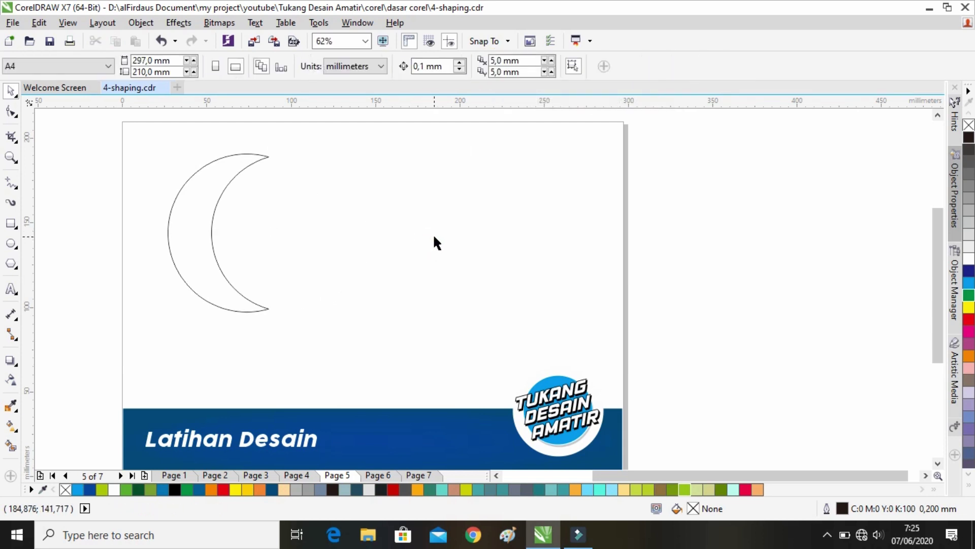
key("ctrl+z")
Shrink the front circle about its centre to about 77 mm in diameter and move it about 14 mm to the left
left_click(399, 234)
left_click(360, 205)
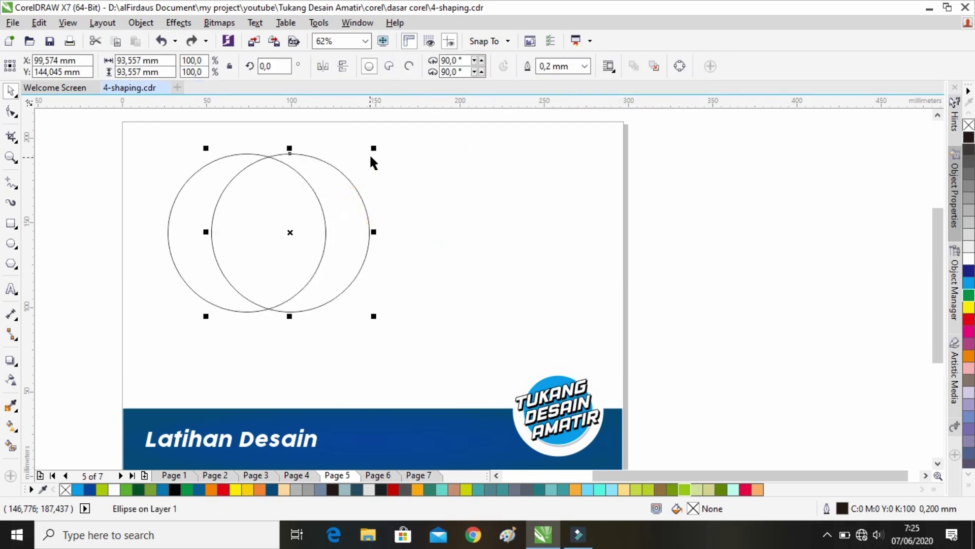
left_click_drag(374, 315, 359, 306)
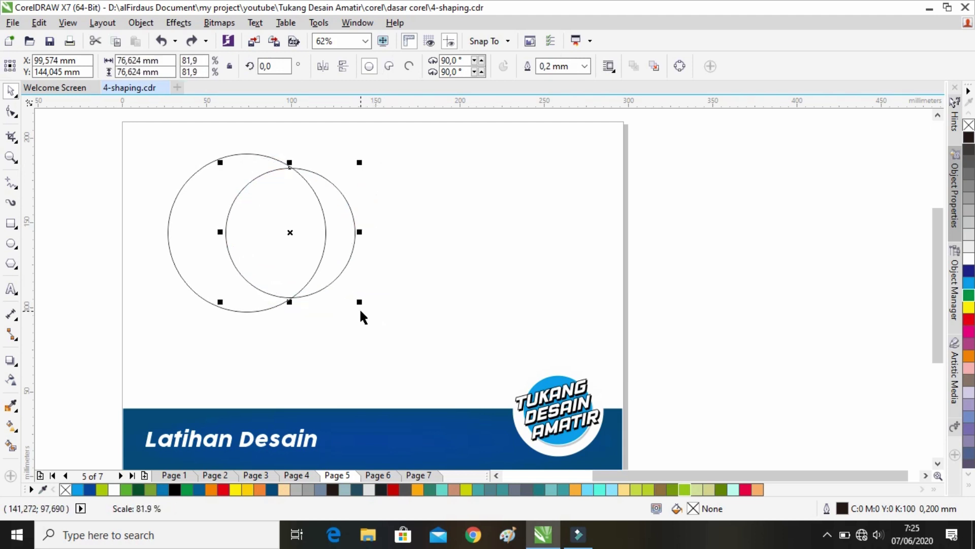
left_click_drag(342, 219, 319, 217)
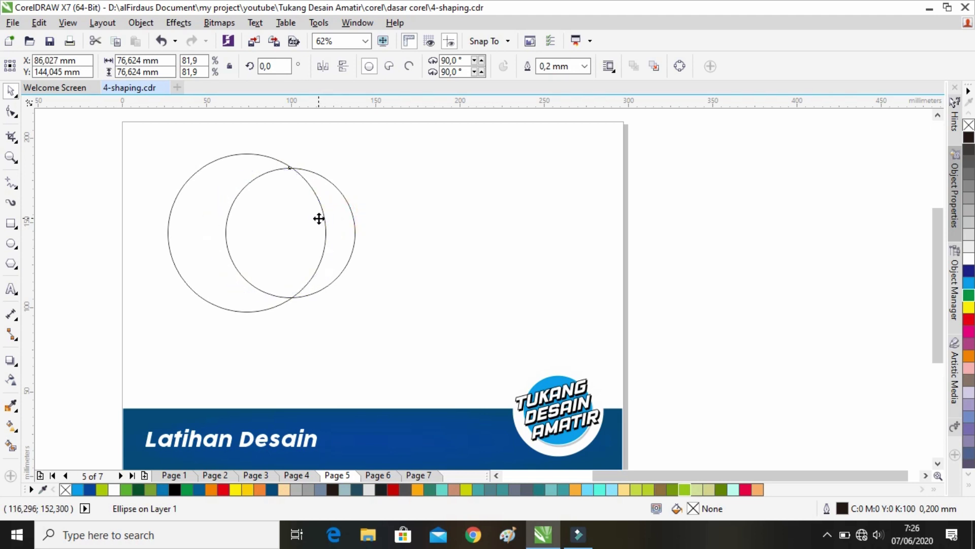
Cut the smaller front circle out of the larger one with Back minus front to form a crescent moon
left_click(236, 154, "shift")
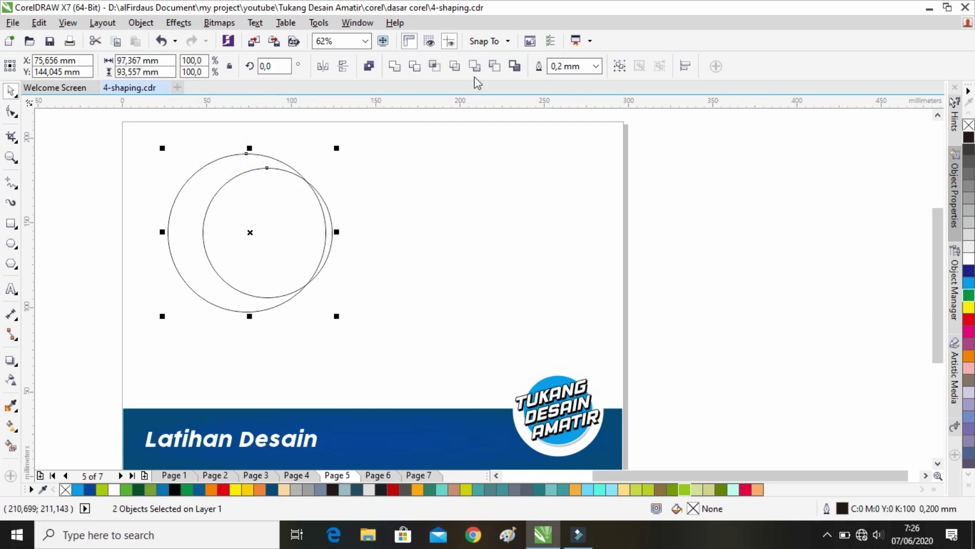
left_click(494, 65)
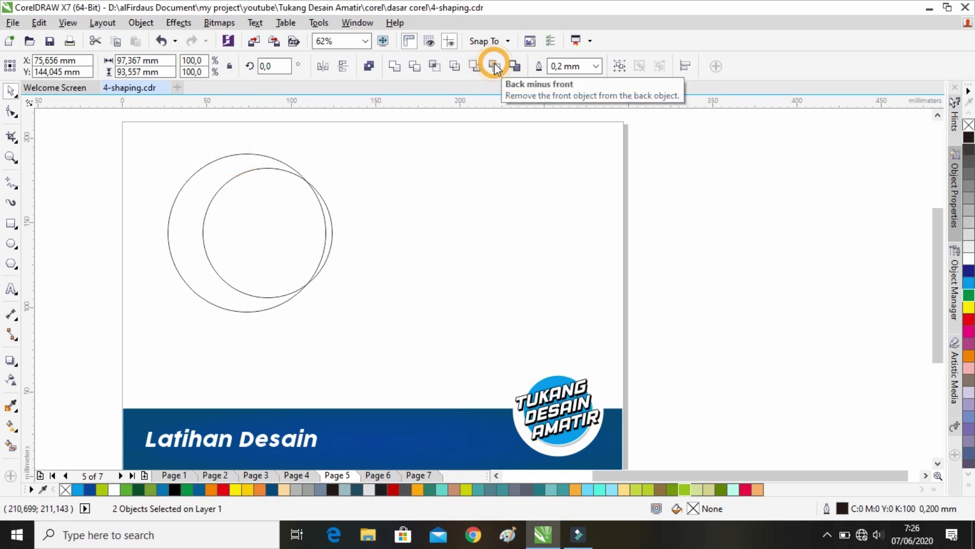
left_click(425, 187)
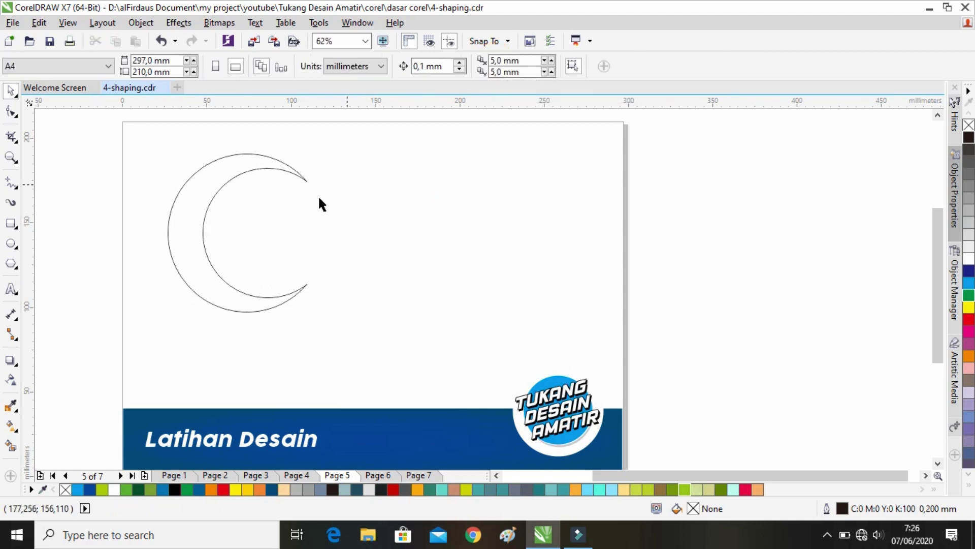
left_click(211, 186)
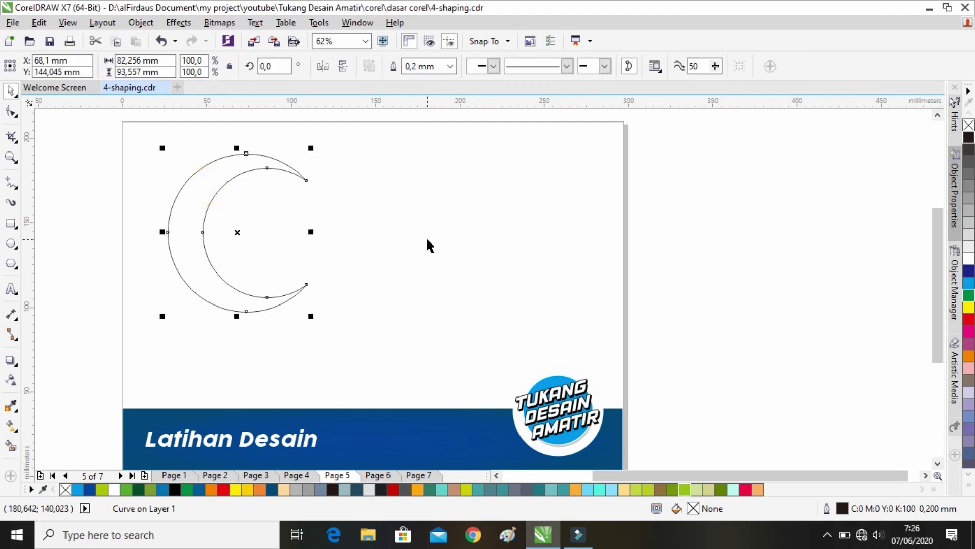
Draw a circle about 36 mm in diameter to the right of the crescent
left_click(11, 243)
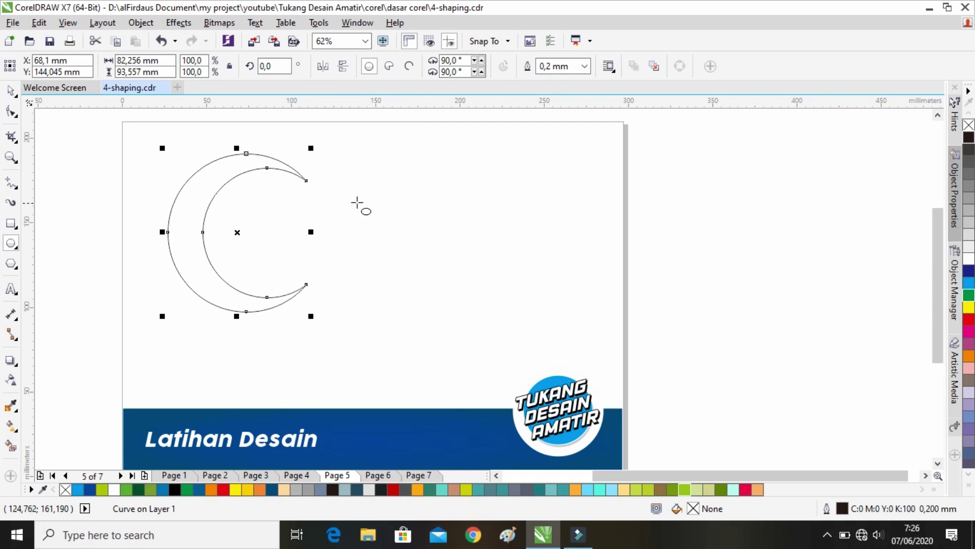
left_click_drag(341, 209, 402, 270)
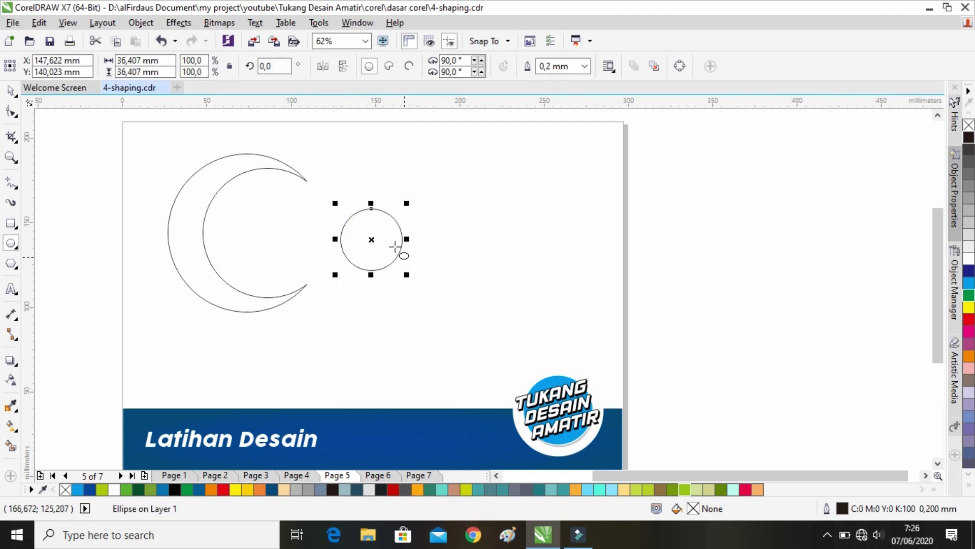
left_click(10, 91)
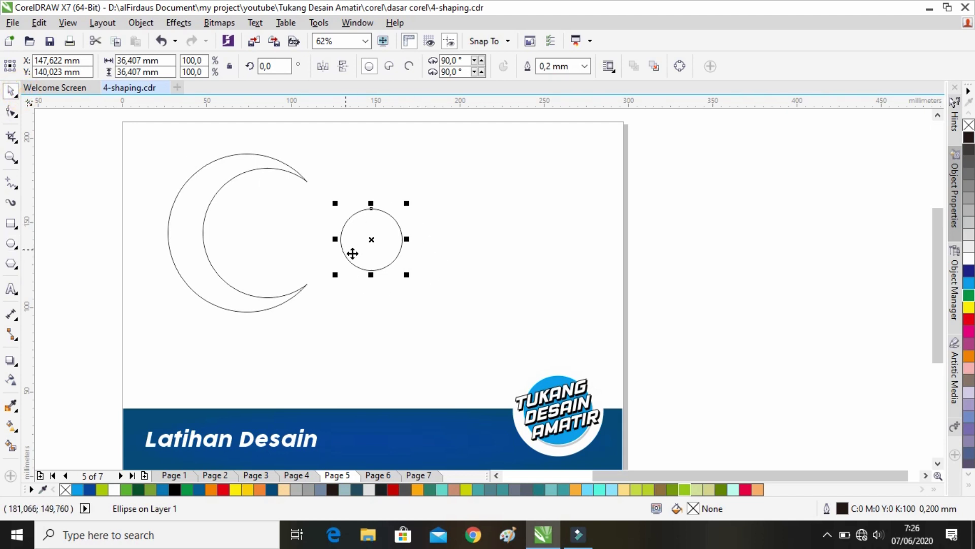
Place two overlapping copies of the small circle to its right, enlarged to about 47 mm and 73 mm in diameter
left_click_drag(369, 240, 403, 240)
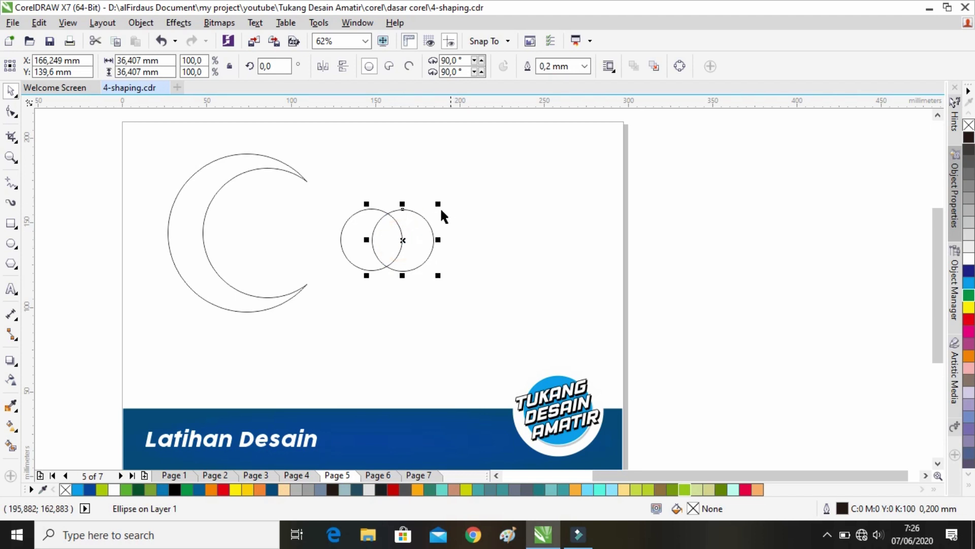
left_click_drag(441, 204, 469, 192)
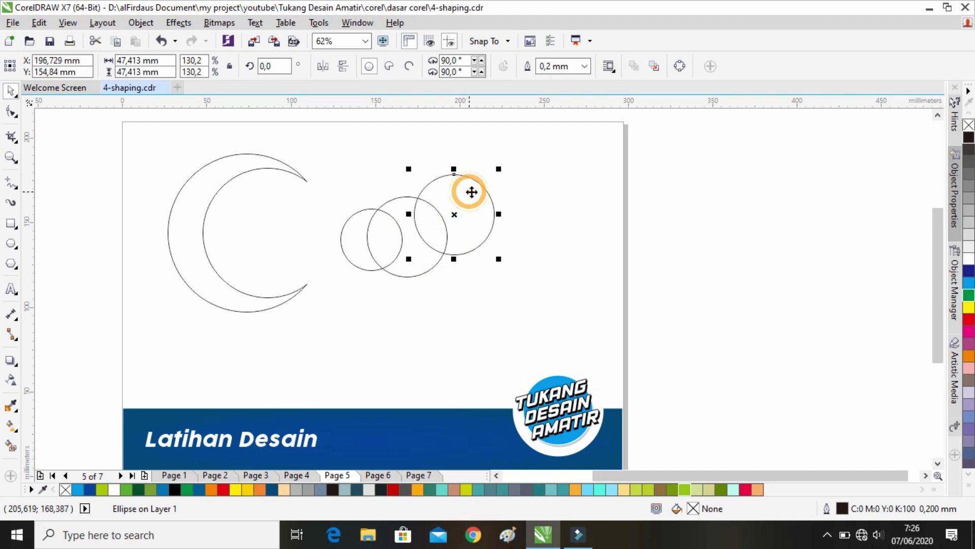
left_click_drag(500, 259, 536, 285)
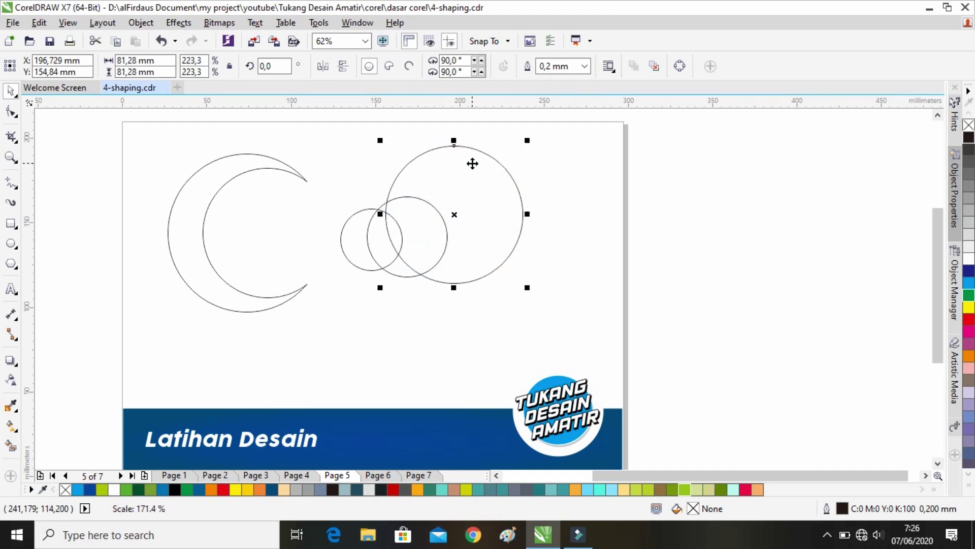
left_click_drag(474, 196, 488, 195)
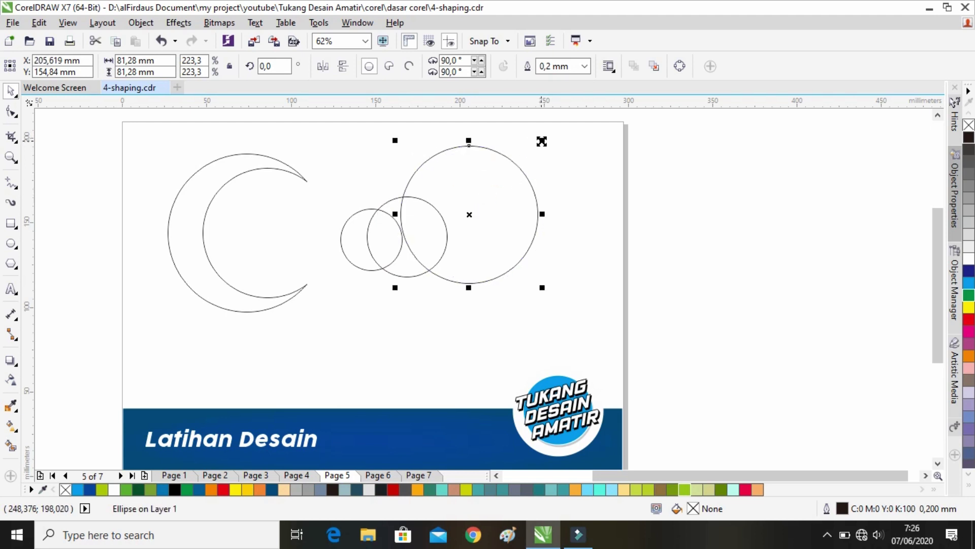
left_click_drag(541, 141, 535, 148)
Add three more overlapping circles to the right of and below the largest one, and move the largest one up about 5 mm
left_click_drag(492, 202, 554, 205)
left_click_drag(603, 287, 588, 270)
left_click_drag(560, 236, 490, 297)
right_click(465, 277)
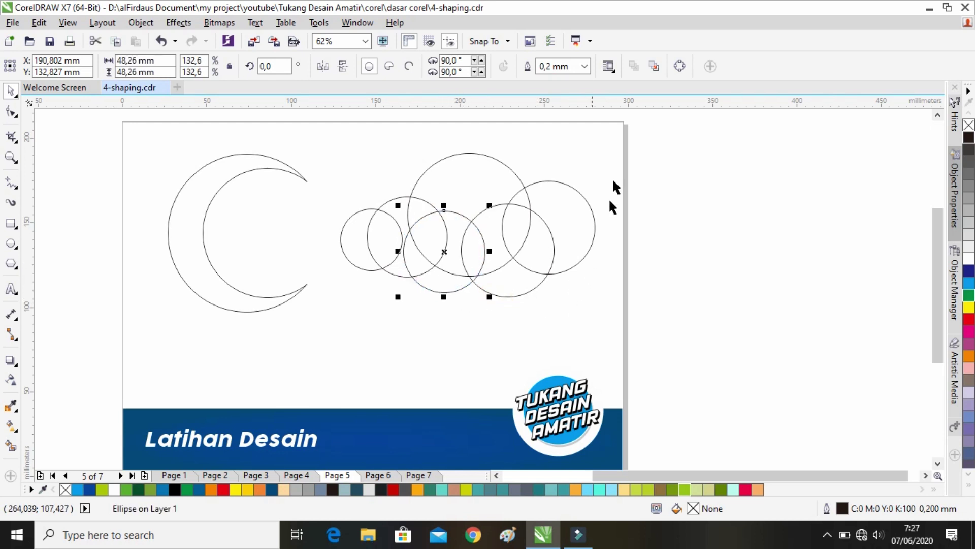
left_click(466, 170)
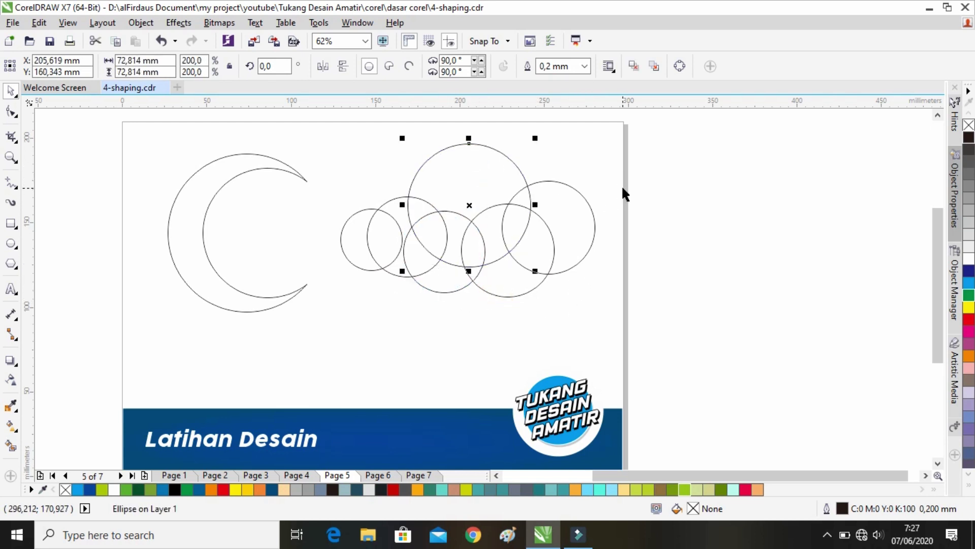
Weld the six overlapping circles beside the crescent into a single cloud outline
left_click_drag(590, 195, 559, 257)
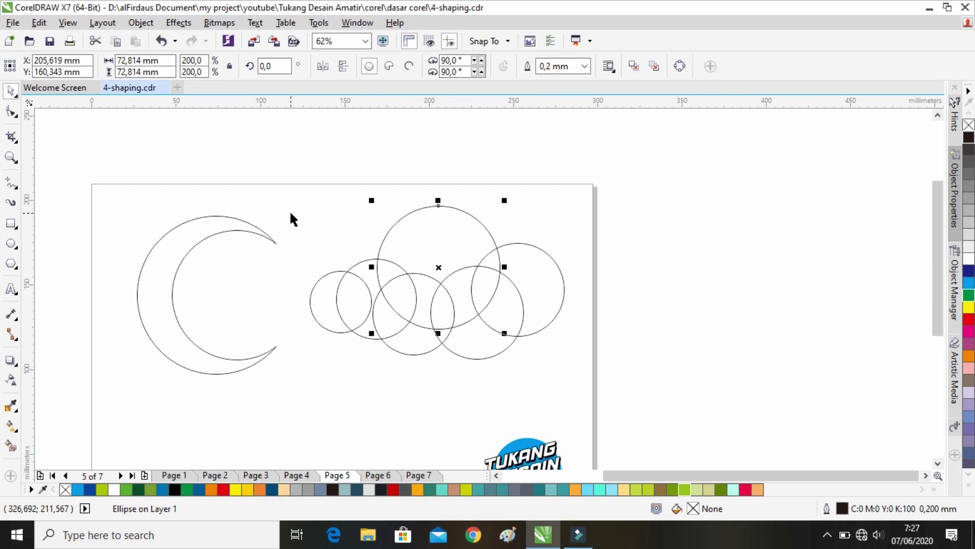
left_click_drag(304, 183, 585, 371)
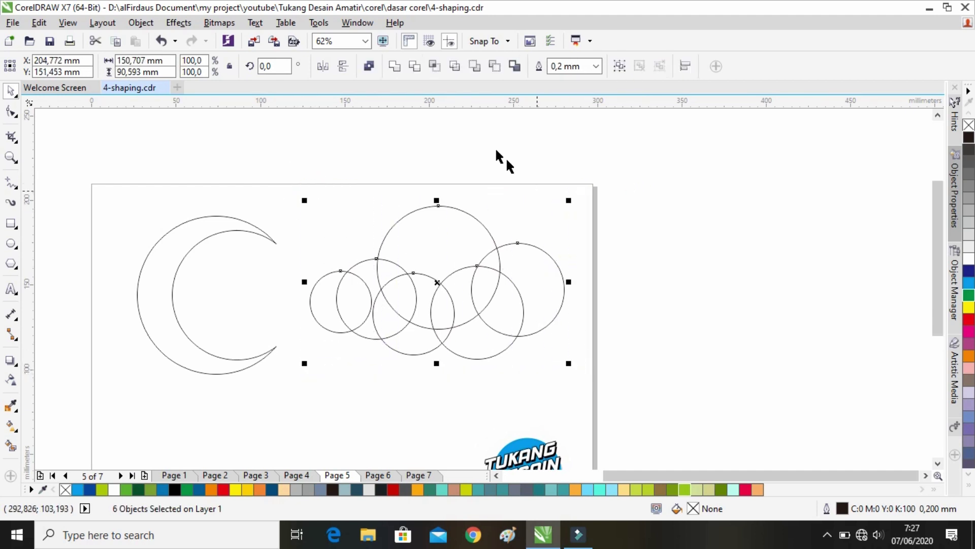
left_click(321, 192)
left_click_drag(288, 188, 585, 382)
left_click(396, 66)
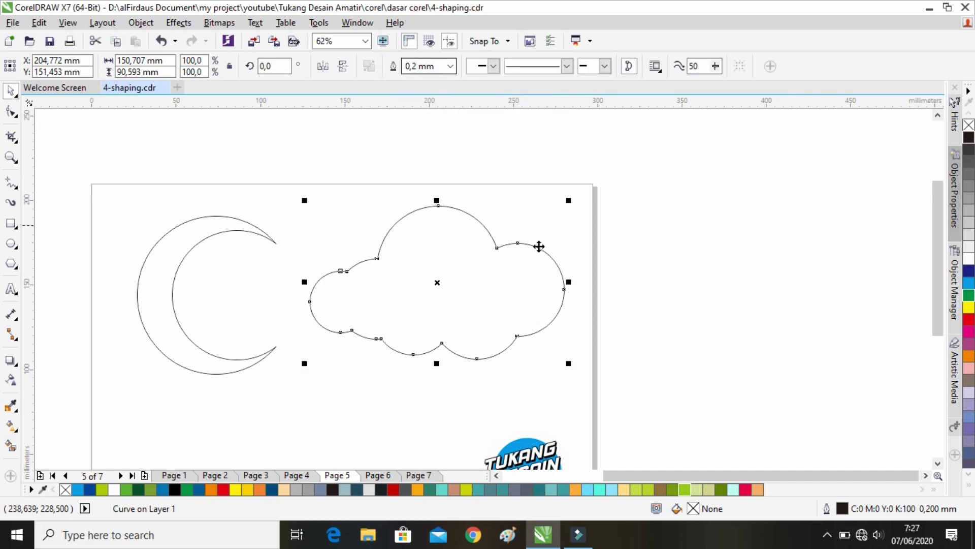
left_click(587, 189)
left_click(462, 285)
left_click(720, 287)
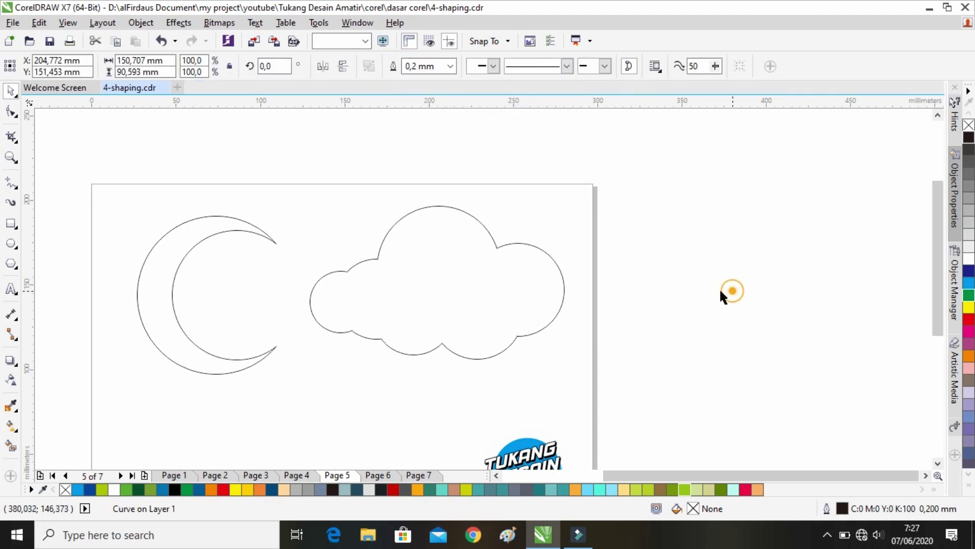
Shrink the cloud to about 94 mm wide towards its upper-right corner and the crescent to about 61 mm wide towards its upper-left corner
scroll(398, 260, "down", 1)
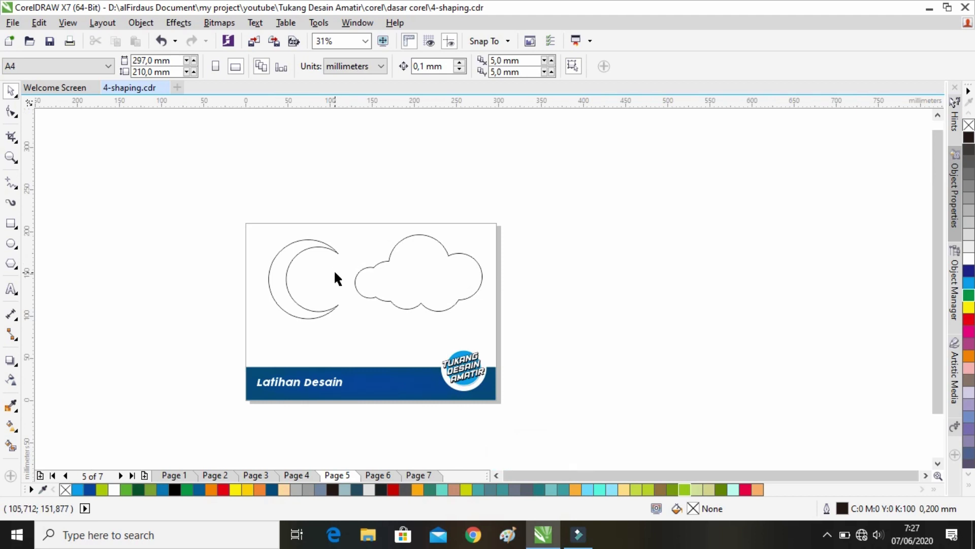
left_click(417, 261)
scroll(417, 261, "up", 1)
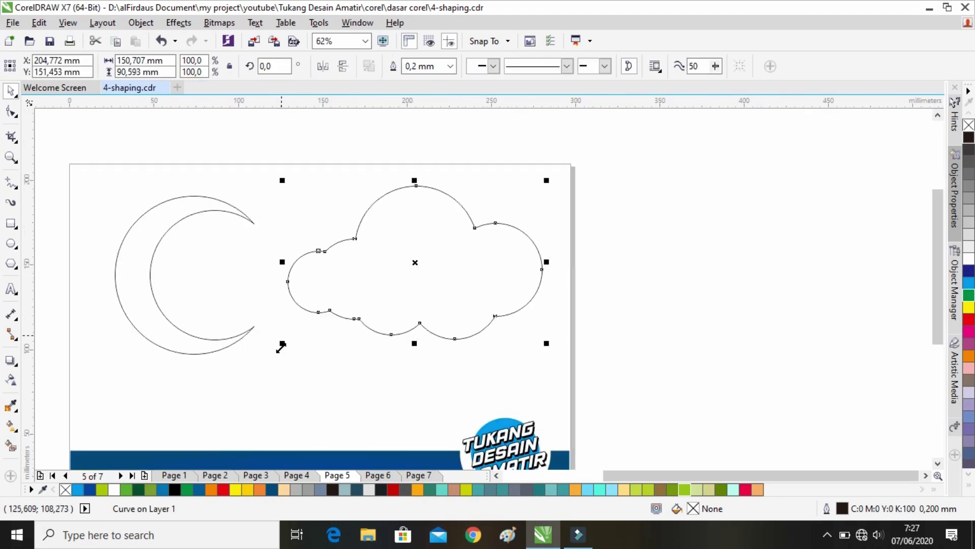
left_click_drag(282, 344, 381, 283)
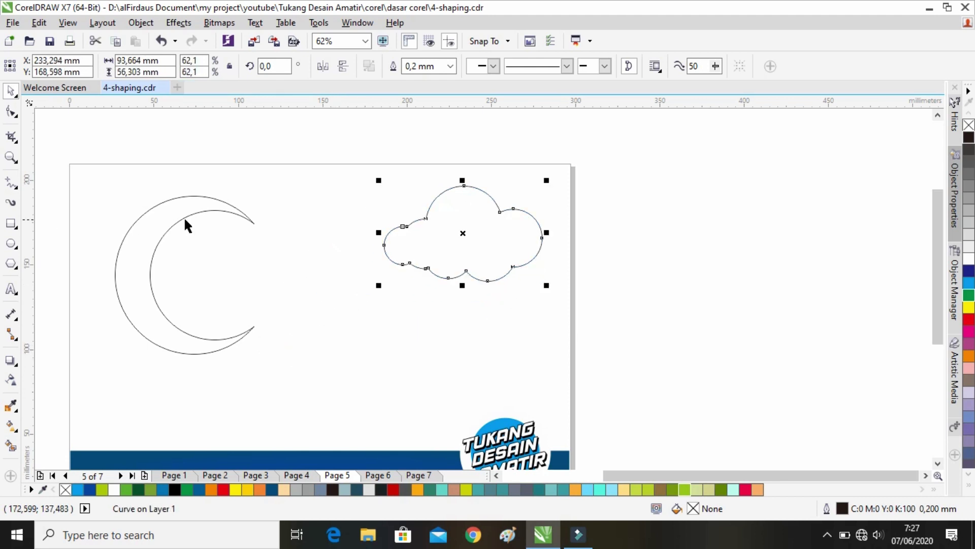
left_click(166, 216)
left_click_drag(259, 359, 221, 315)
Draw a rectangle about 113 mm wide and 66 mm high below and between the crescent and the cloud
left_click_drag(388, 254, 426, 211)
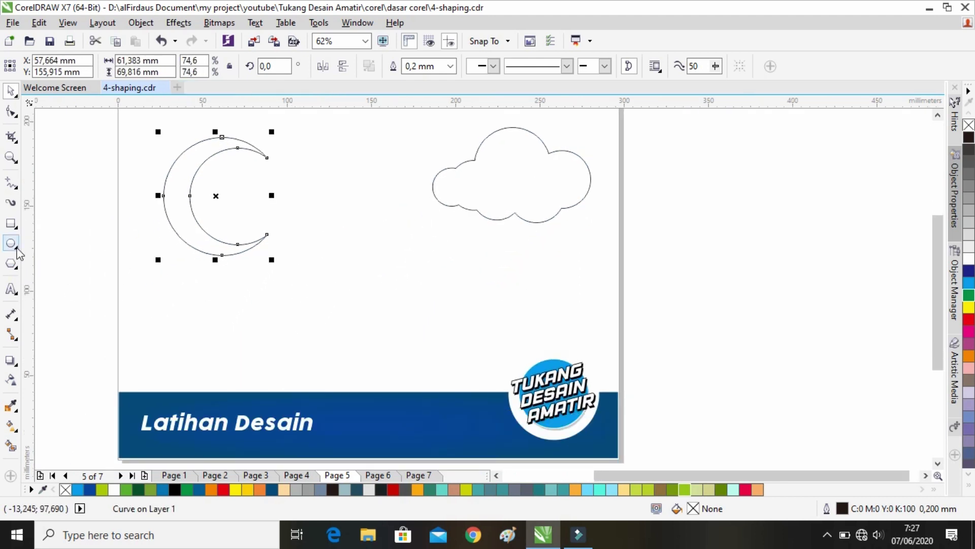
left_click(11, 224)
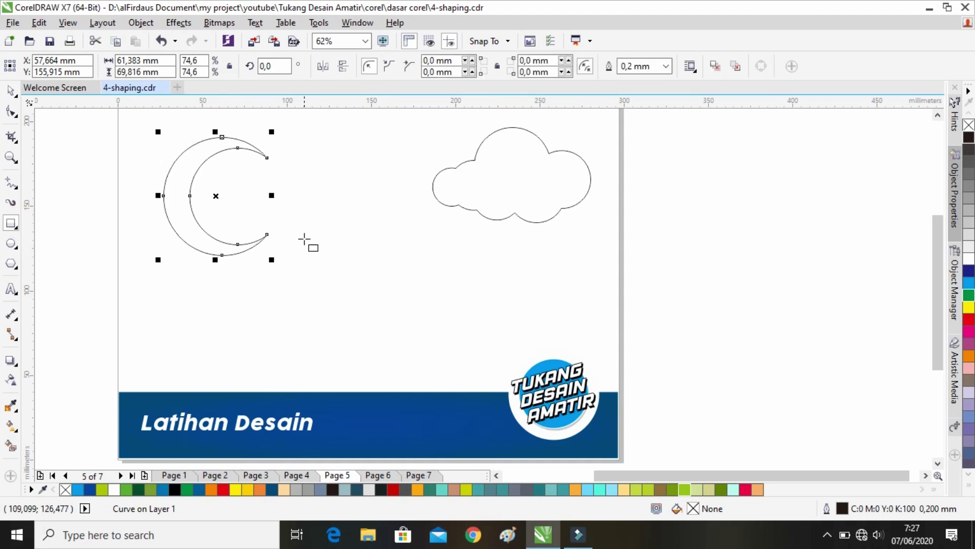
mouse_move(301, 236)
left_mouse_down()
mouse_move(332, 294)
mouse_move(459, 348)
mouse_move(491, 348)
left_mouse_up()
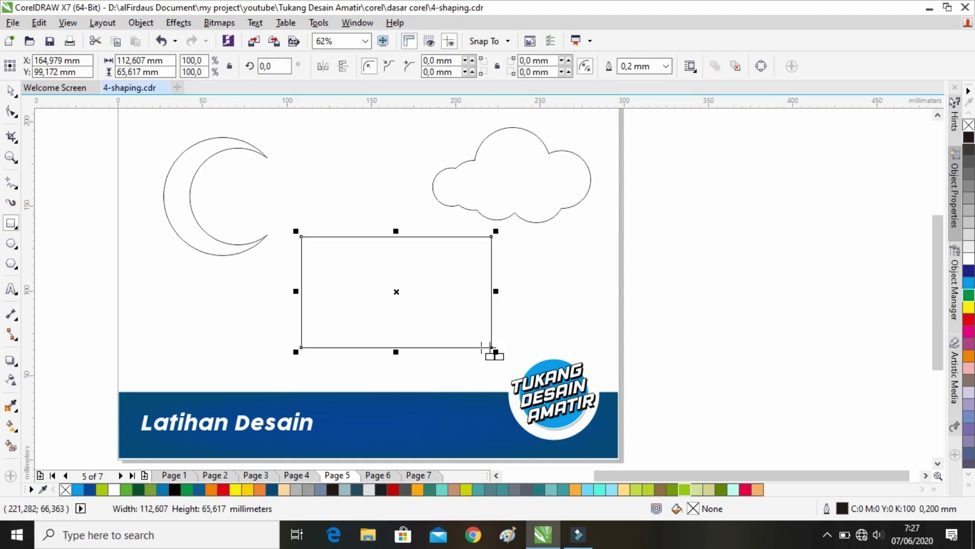
Add artistic text reading "TUKANG", "DESAIN", "AMATIR" on three lines, left of the rectangle and below the crescent
left_click(11, 289)
left_click(130, 294)
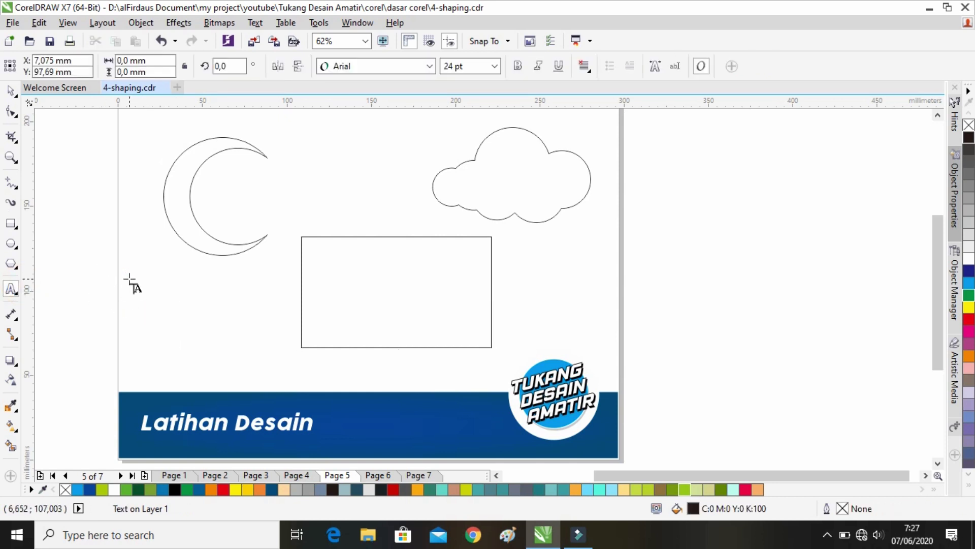
type("TUKANG")
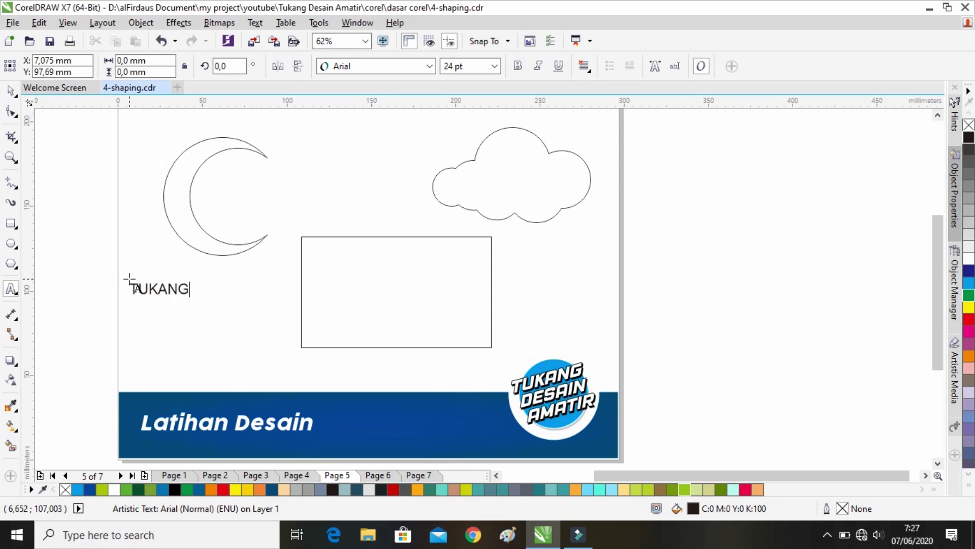
key("Return")
type("DESAIN")
key("Return")
type("AMATIR")
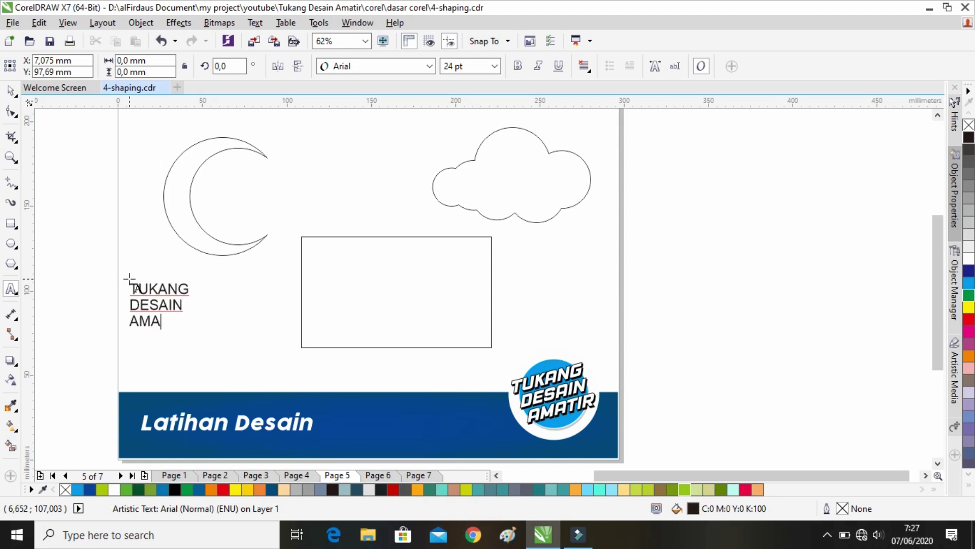
Set the three-line text's font to Cocogoose Pro and scale it up to about 78 mm wide
left_click(10, 90)
left_click(404, 66)
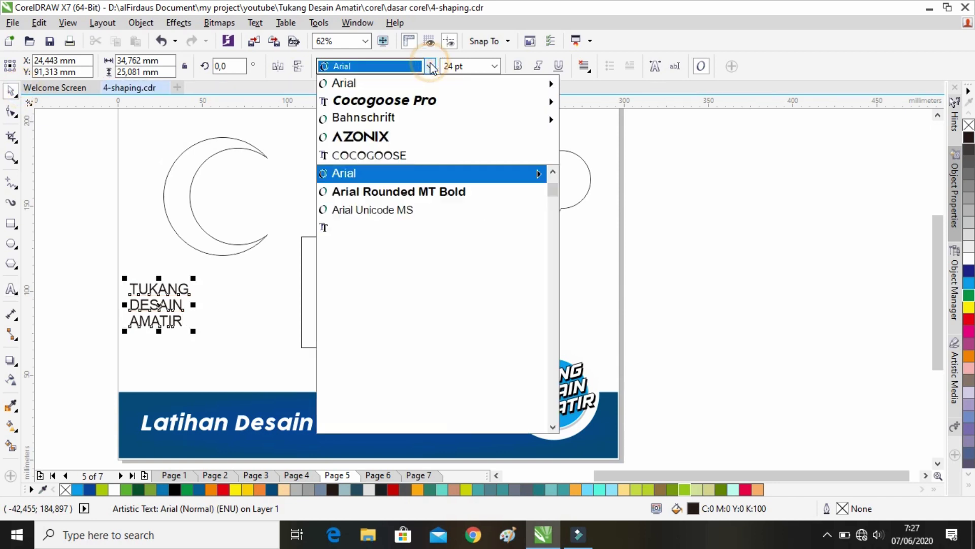
left_click(404, 104)
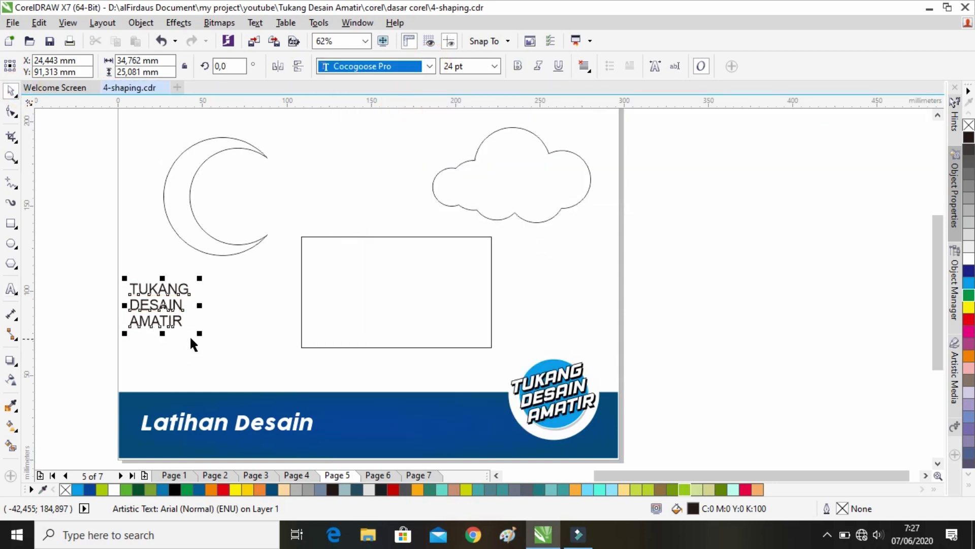
left_click_drag(200, 333, 277, 379)
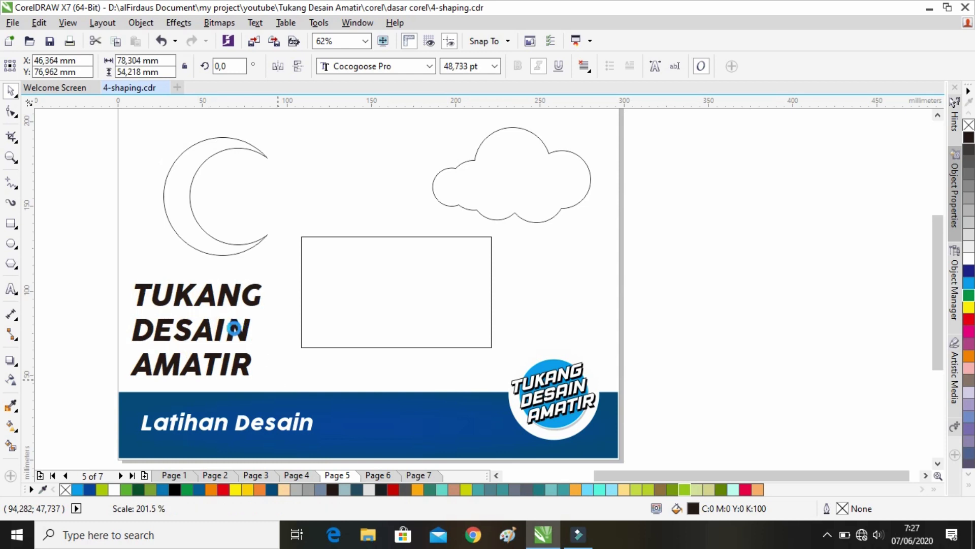
Move the three-line text inside the rectangle, close to its right edge, and align its lines to the right
left_click_drag(234, 328, 474, 289)
left_click(584, 67)
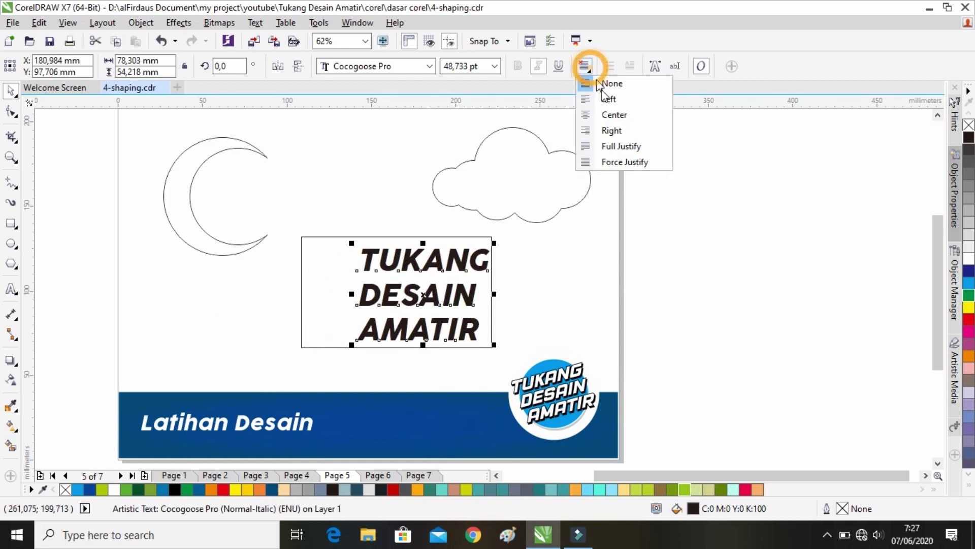
left_click(614, 131)
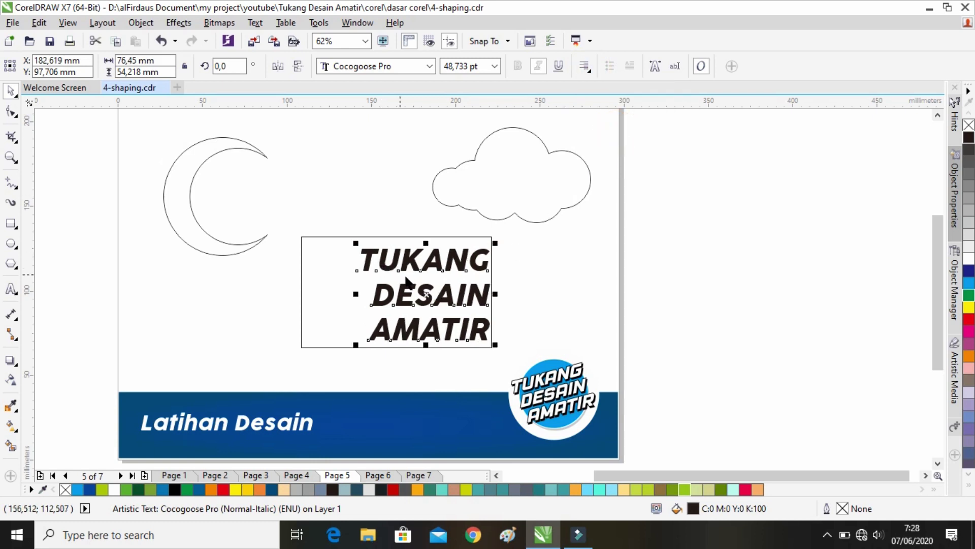
left_click_drag(434, 269, 429, 268)
left_click(550, 257)
Fill the rectangle behind the text with red
left_click(303, 275)
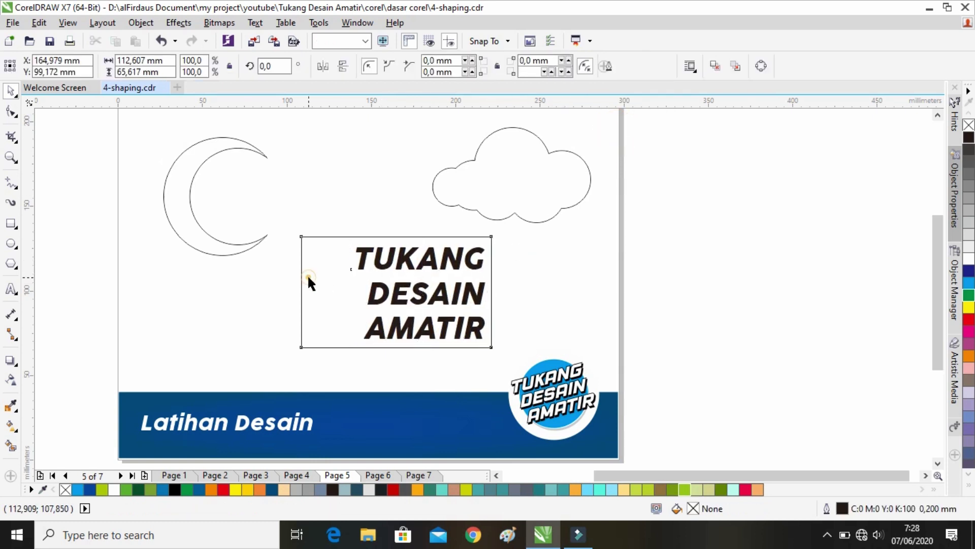
left_click(224, 491)
left_click(555, 267)
left_click_drag(470, 315, 385, 302)
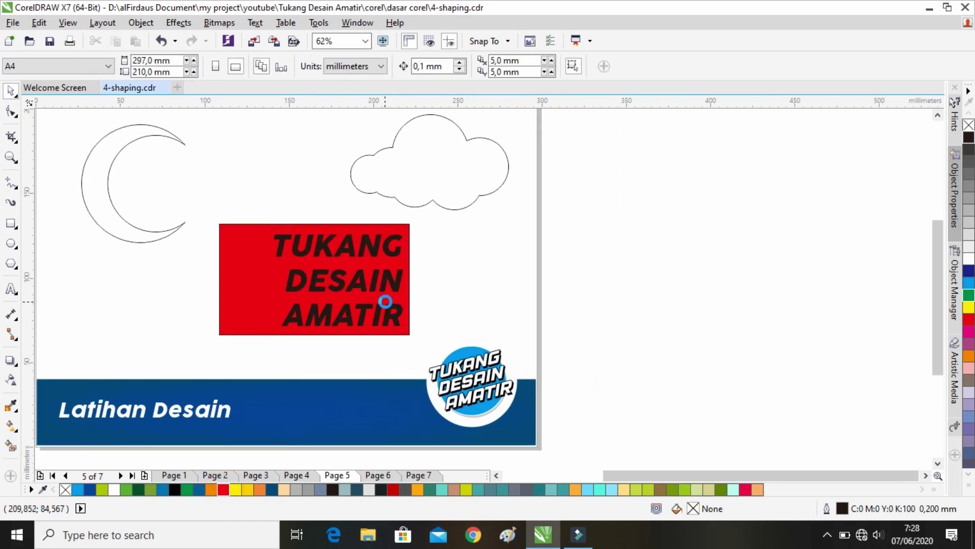
Cut the three-line text out of the red rectangle with Back Minus Front
left_click_drag(177, 350, 439, 219)
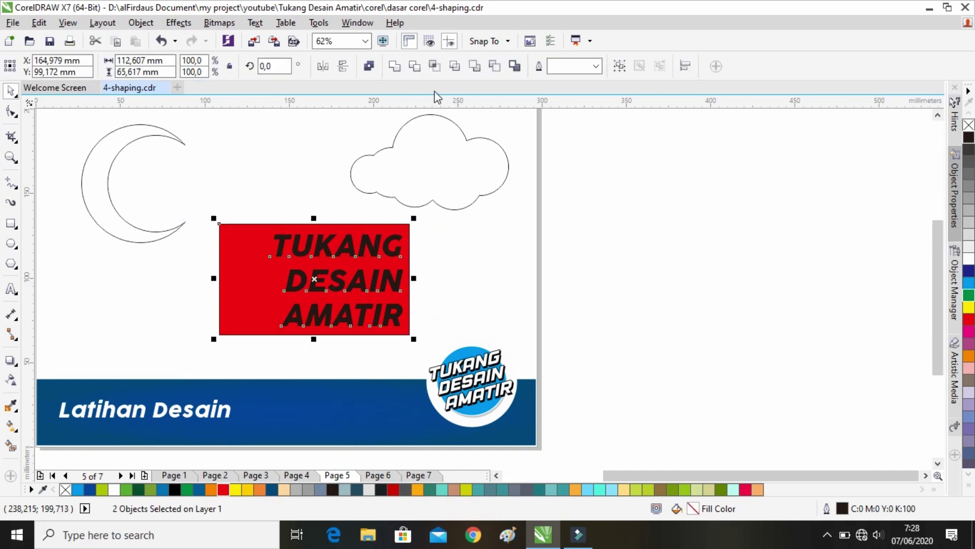
left_click(493, 68)
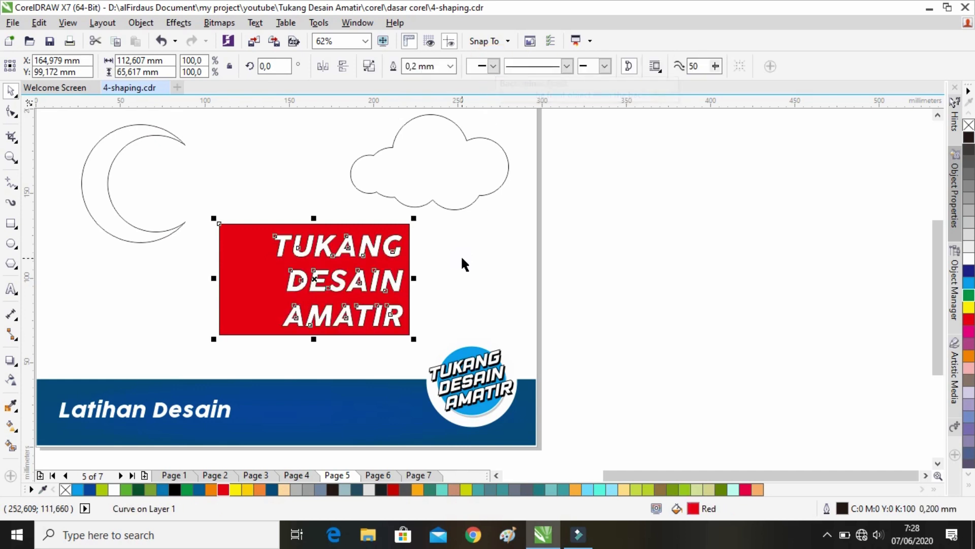
left_click(461, 256)
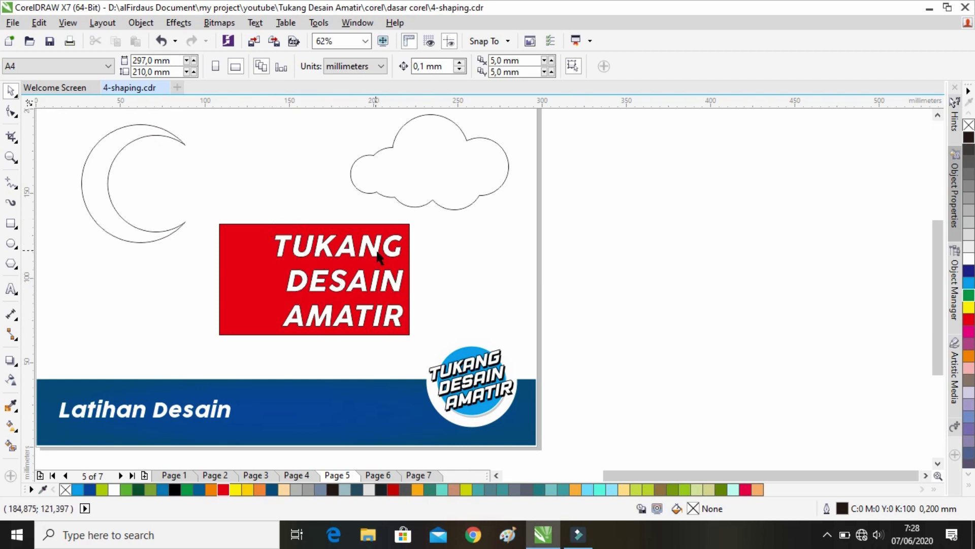
Recolour the rectangle with the cut-out lettering yellow-green and move it about 23 mm left and 7 mm down
scroll(286, 267, "up", 2)
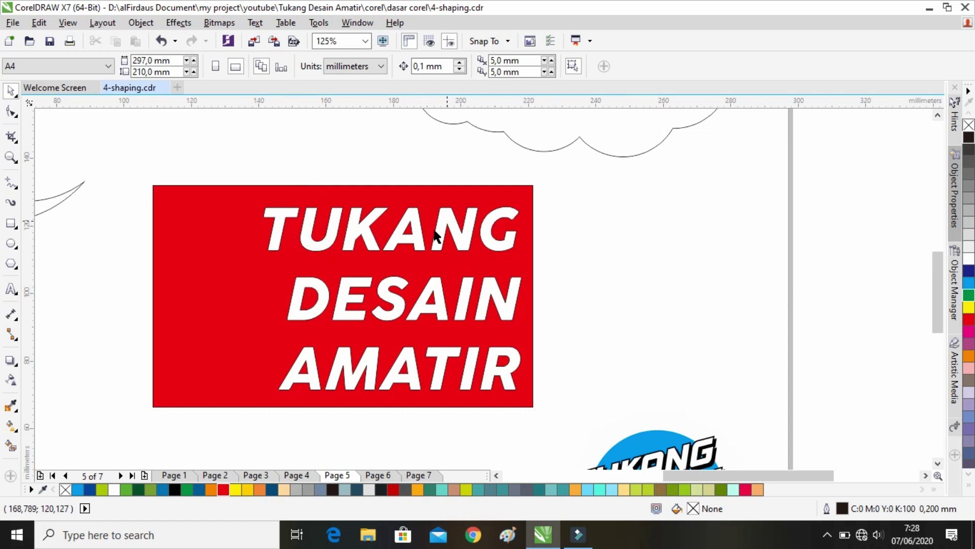
scroll(312, 319, "down", 2)
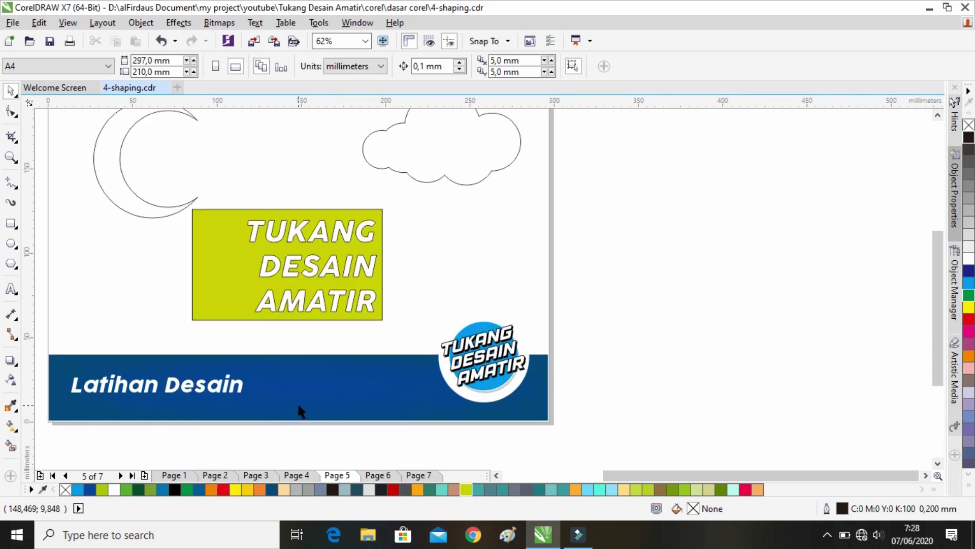
scroll(299, 404, "up", 1)
left_click_drag(289, 369, 296, 392)
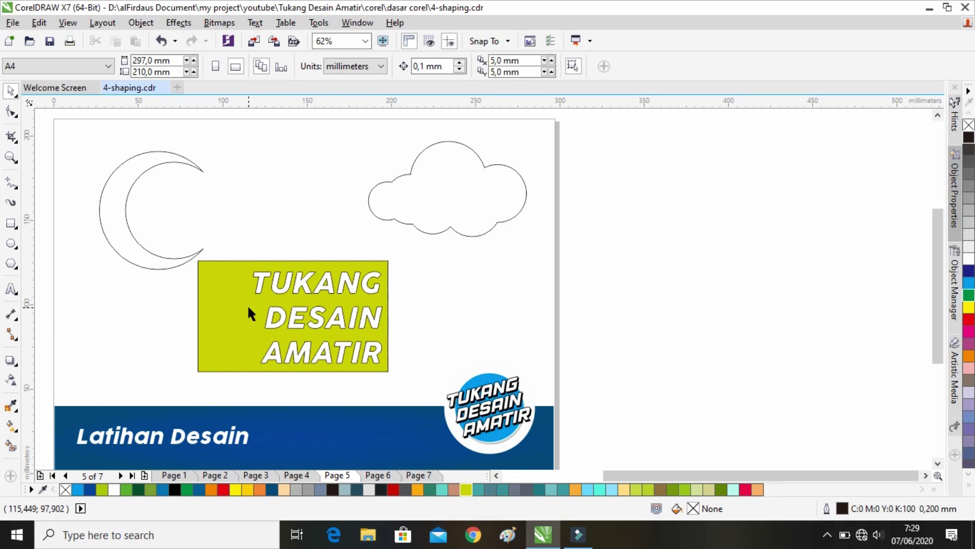
Go to page 6 and examine the round beach illustration, including its birds and sailboat up close
left_click(385, 476)
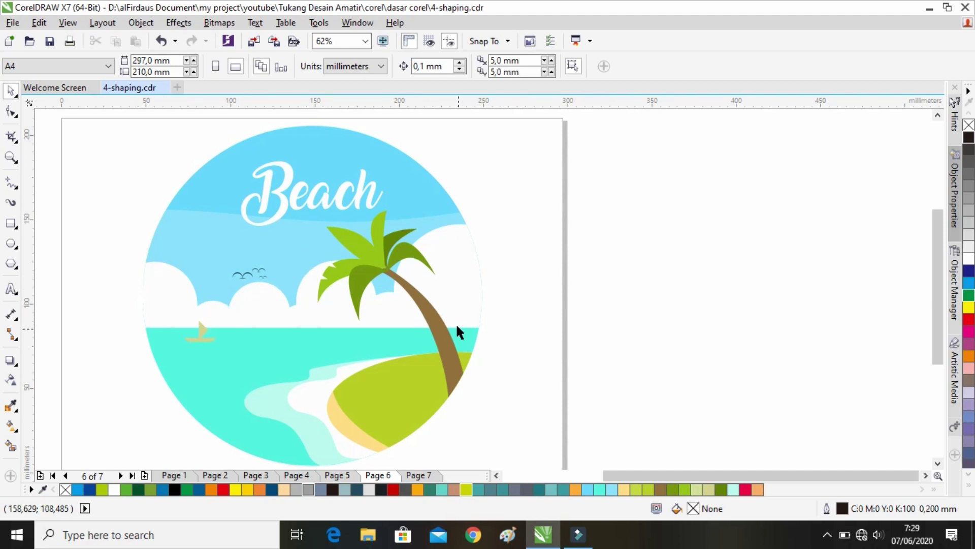
scroll(242, 276, "up", 1)
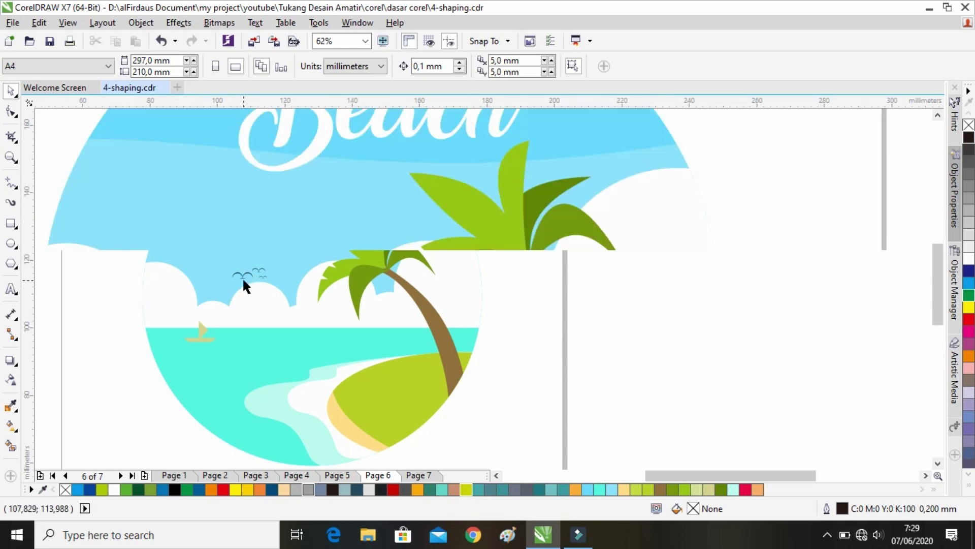
scroll(242, 276, "up", 2)
scroll(370, 242, "down", 1)
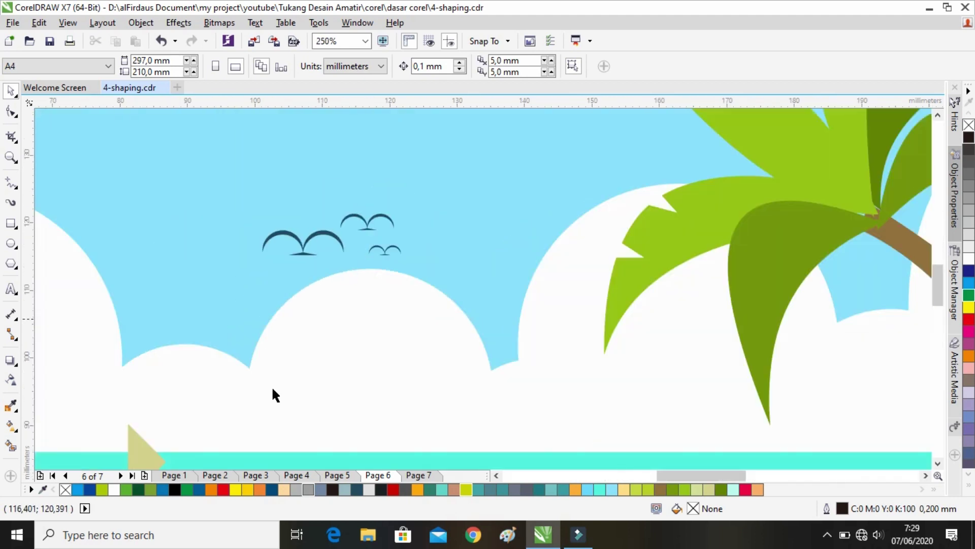
left_click_drag(210, 419, 393, 270)
scroll(312, 338, "up", 2)
scroll(312, 338, "down", 1)
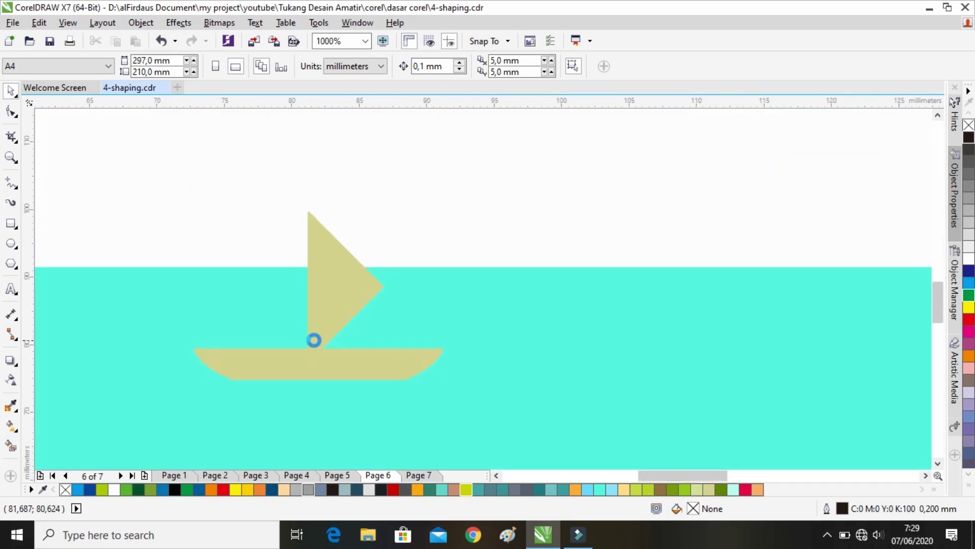
scroll(313, 339, "down", 4)
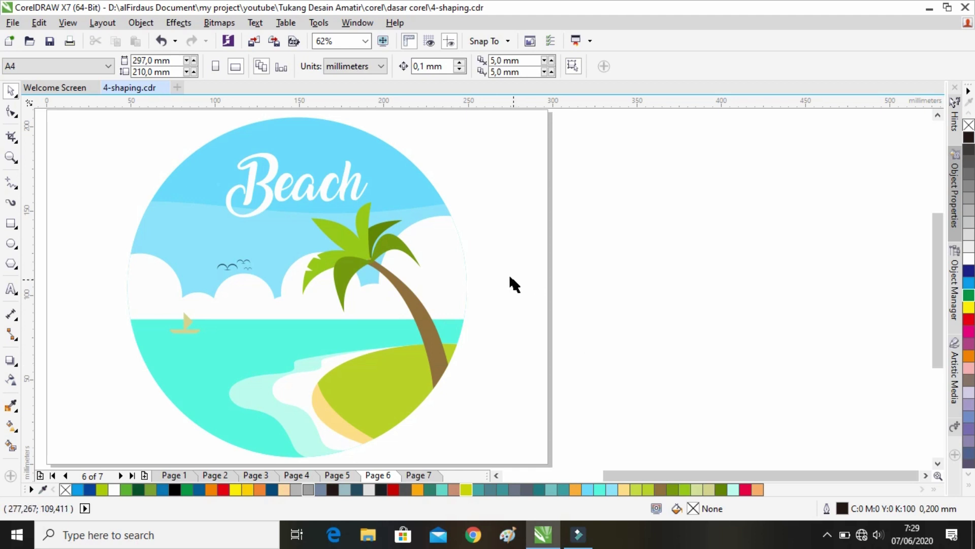
left_click_drag(497, 266, 470, 269)
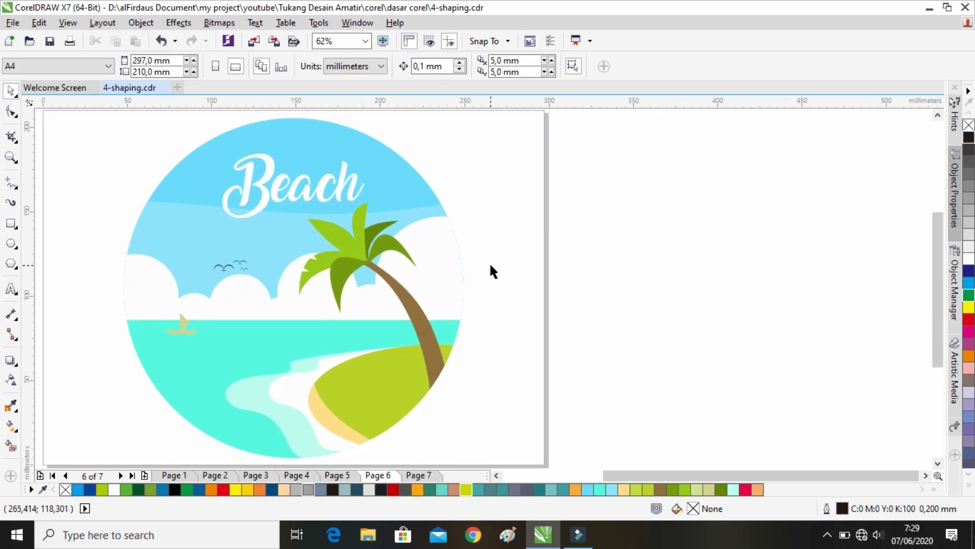